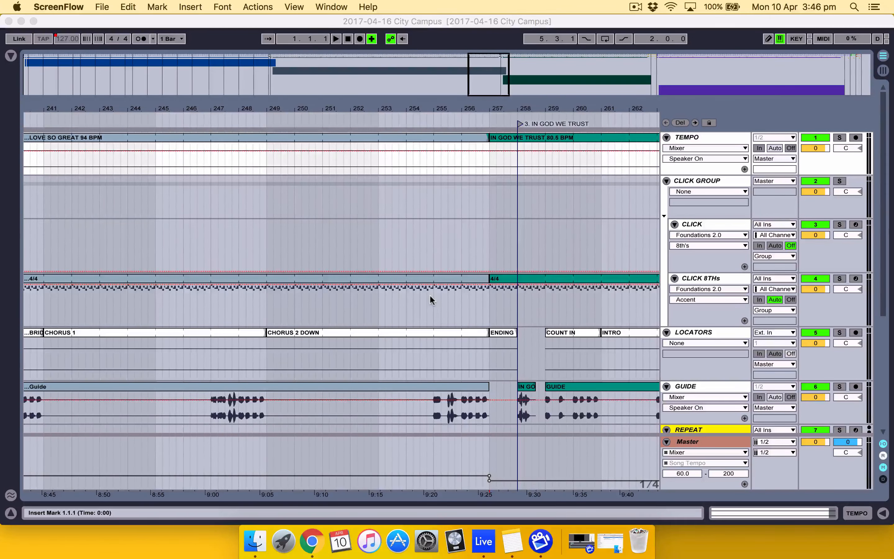
Examine the arrangement around the transitions into IN GOD WE TRUST and from I'M FREE into LOVE SO GREAT
scroll(430, 294, right, 3)
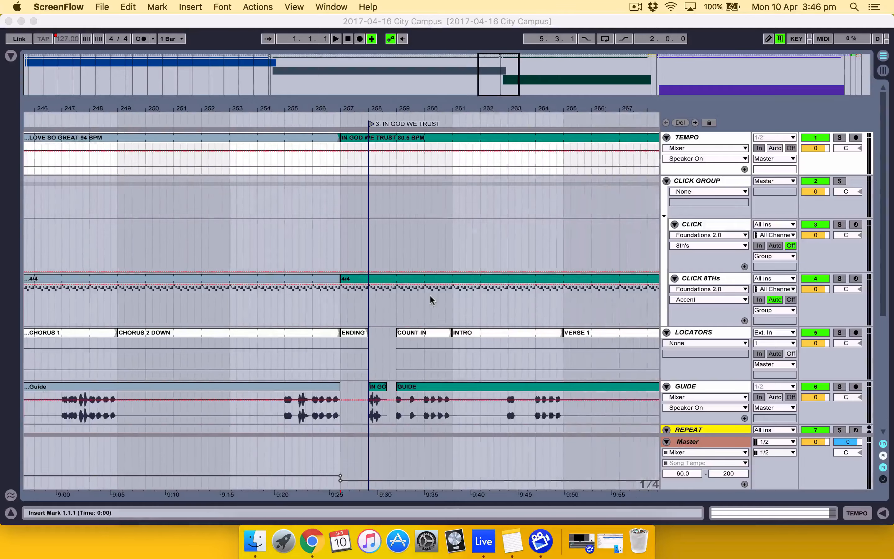
scroll(430, 294, down, 3)
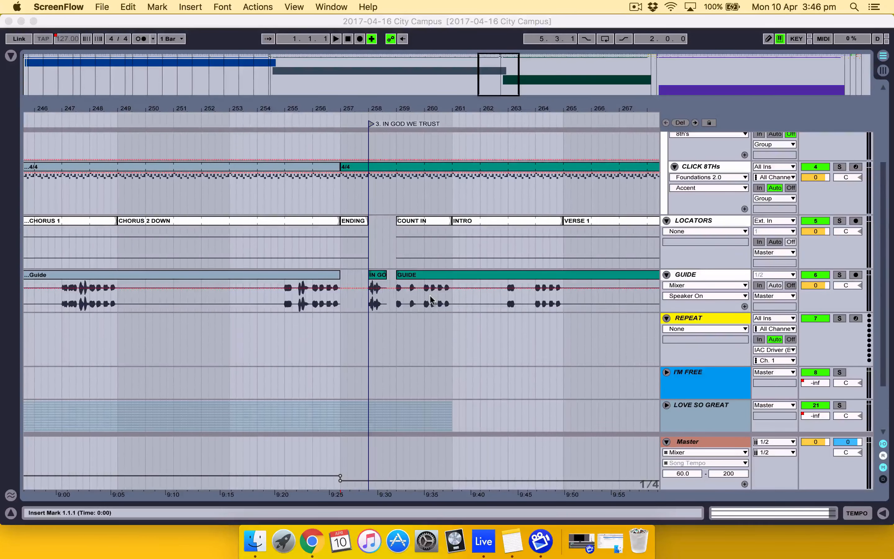
scroll(430, 297, up, 3)
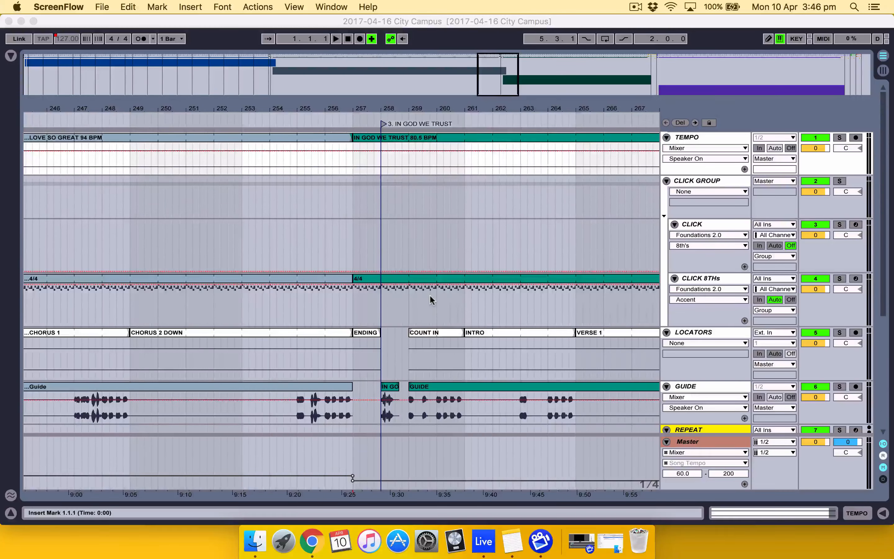
scroll(430, 294, right, 1)
scroll(360, 247, left, 5)
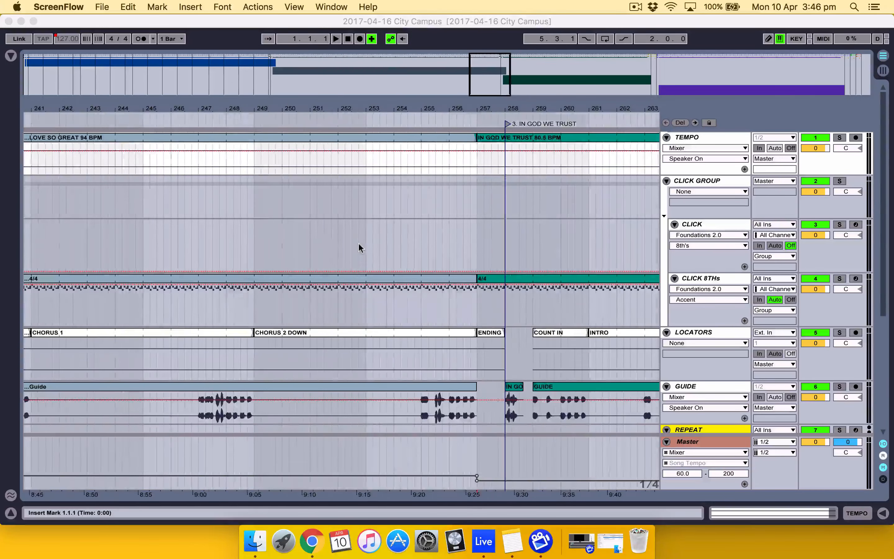
scroll(505, 186, right, 2)
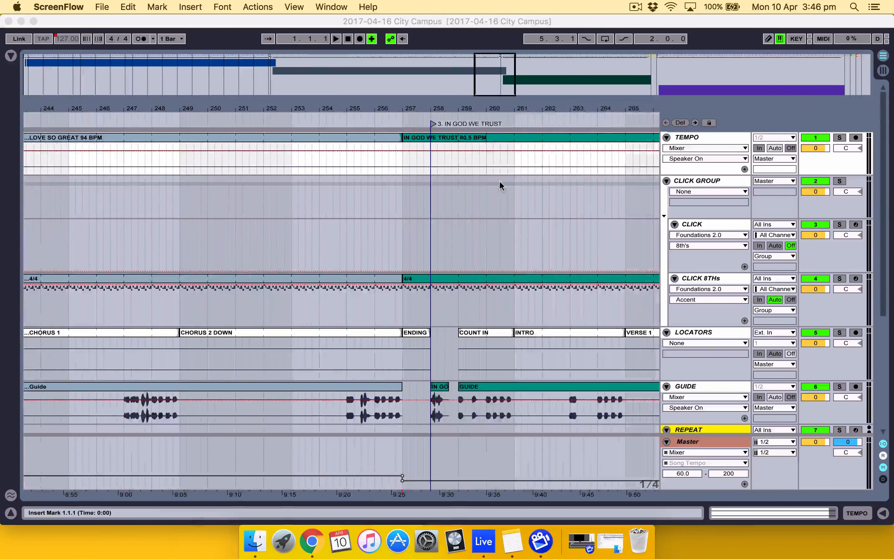
click(301, 142)
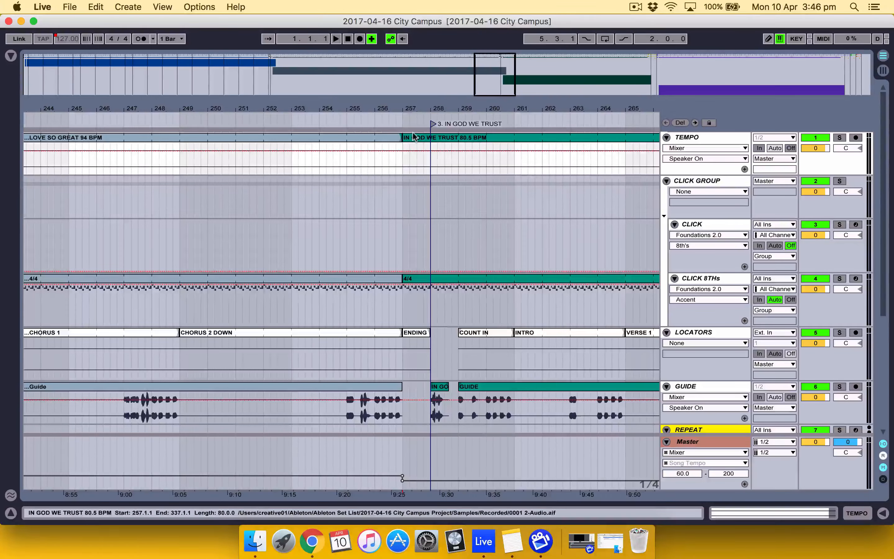
scroll(369, 211, left, 15)
scroll(369, 210, left, 15)
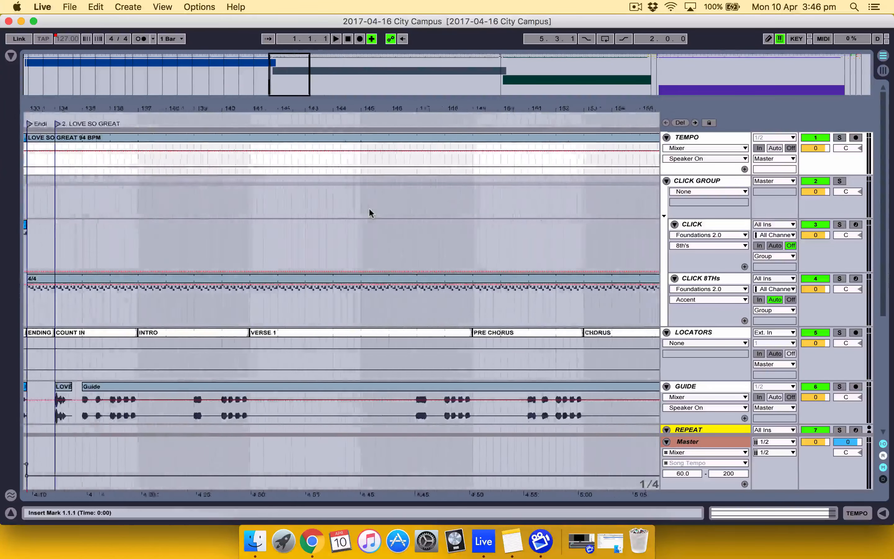
scroll(255, 186, left, 2)
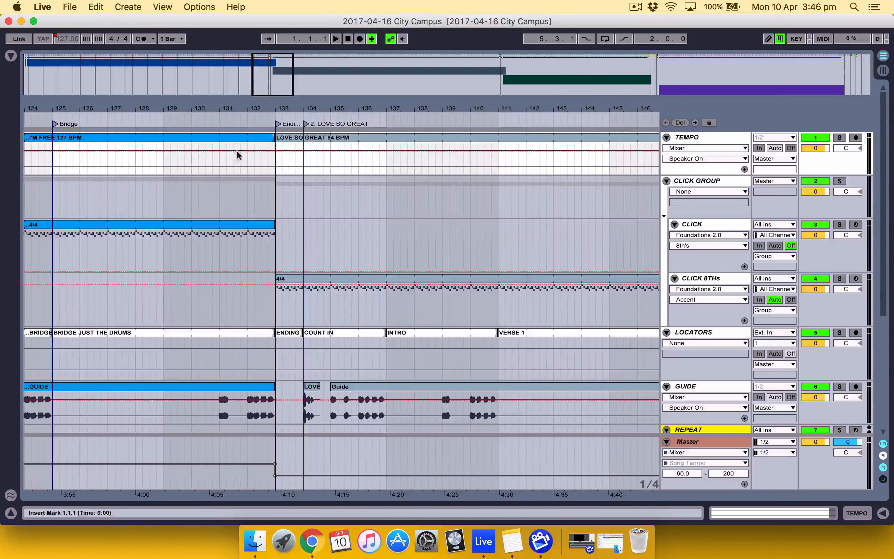
scroll(325, 197, down, 5)
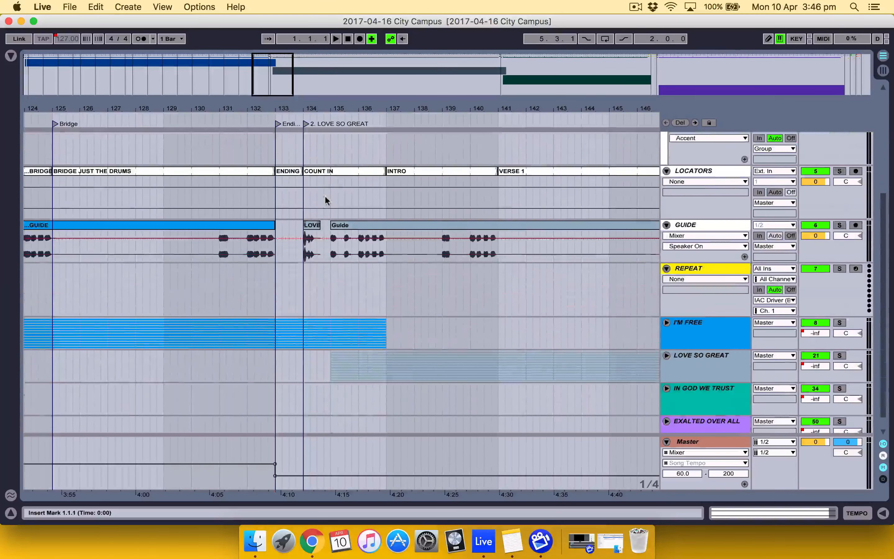
scroll(325, 195, up, 3)
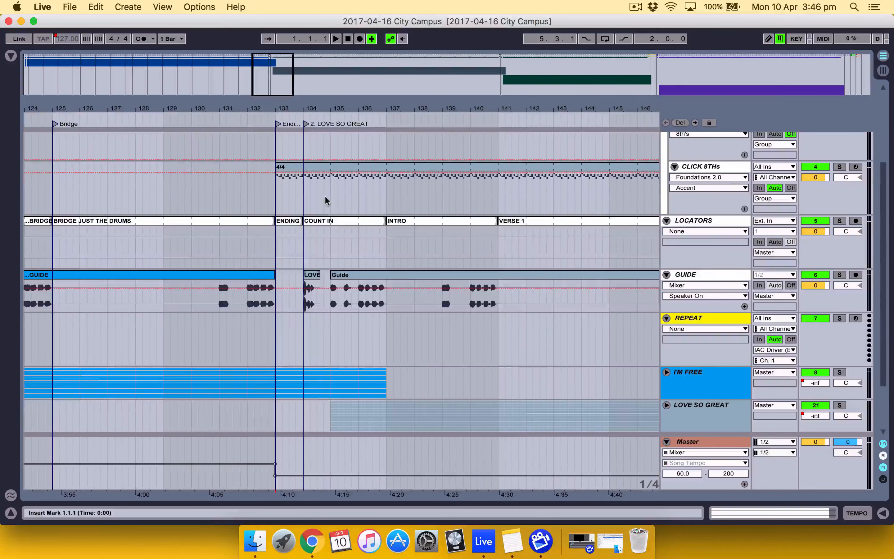
Play the transition from bar 131.4 near the end of I'M FREE into the LOVE SO GREAT count-in, and stop playback
click(237, 250)
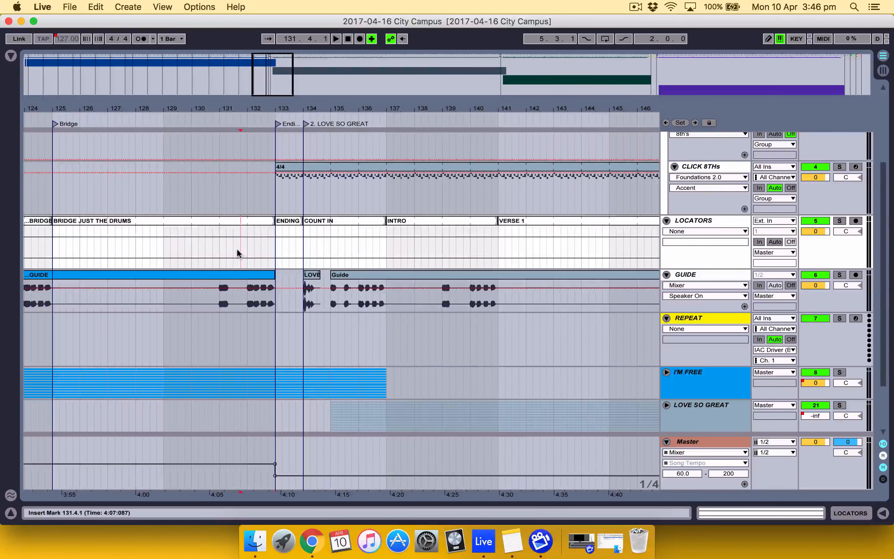
key(space)
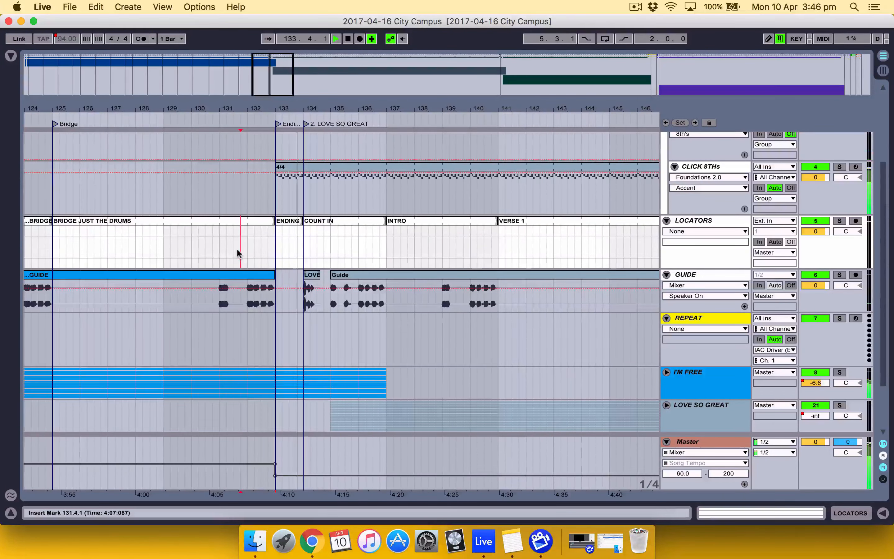
key(space)
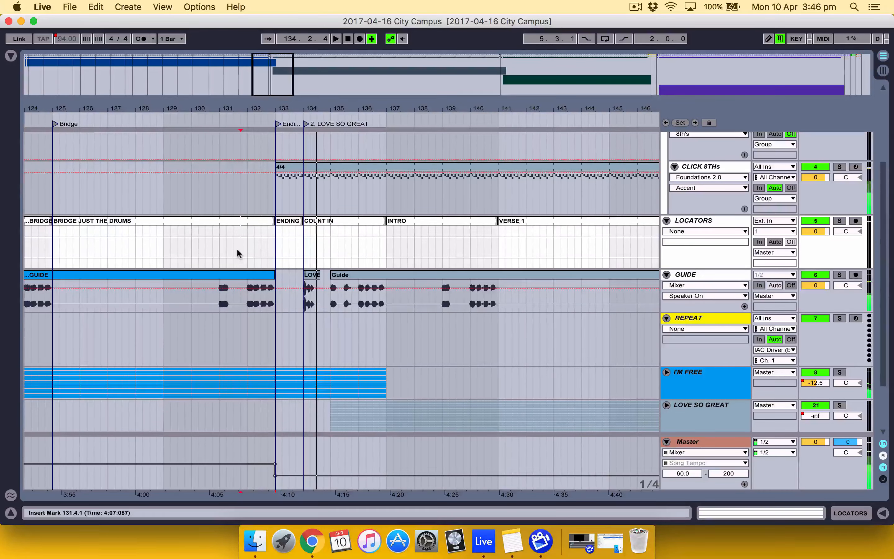
Unfold the I'M FREE group and delete the breakpoints that form the ending fade in its track volume automation
scroll(238, 254, up, 5)
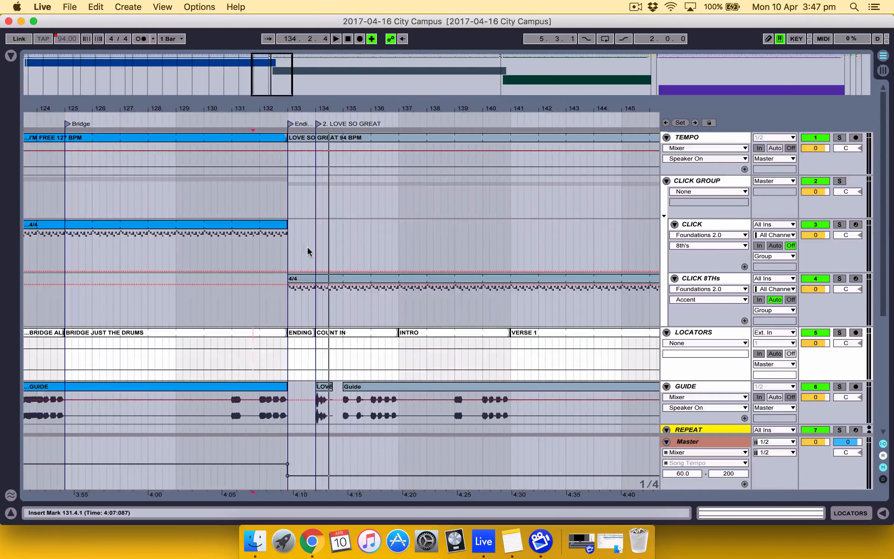
scroll(367, 314, down, 3)
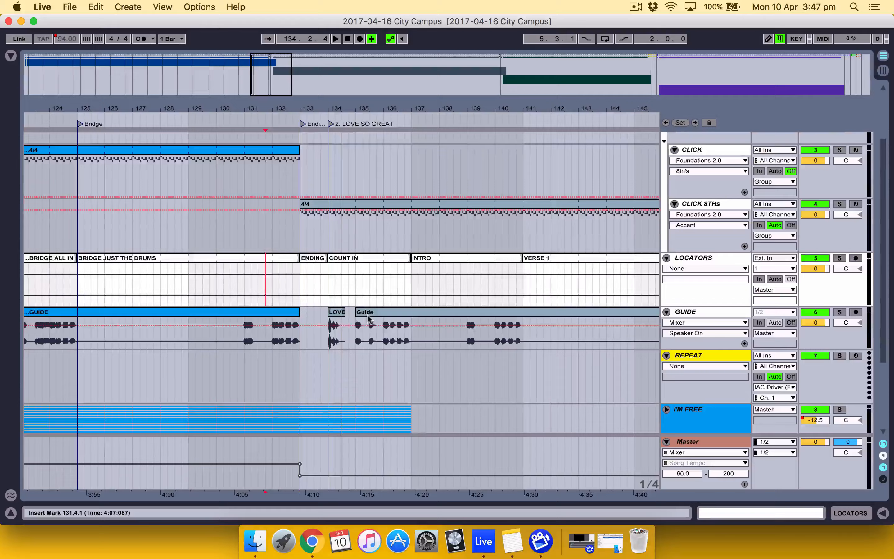
scroll(368, 316, down, 2)
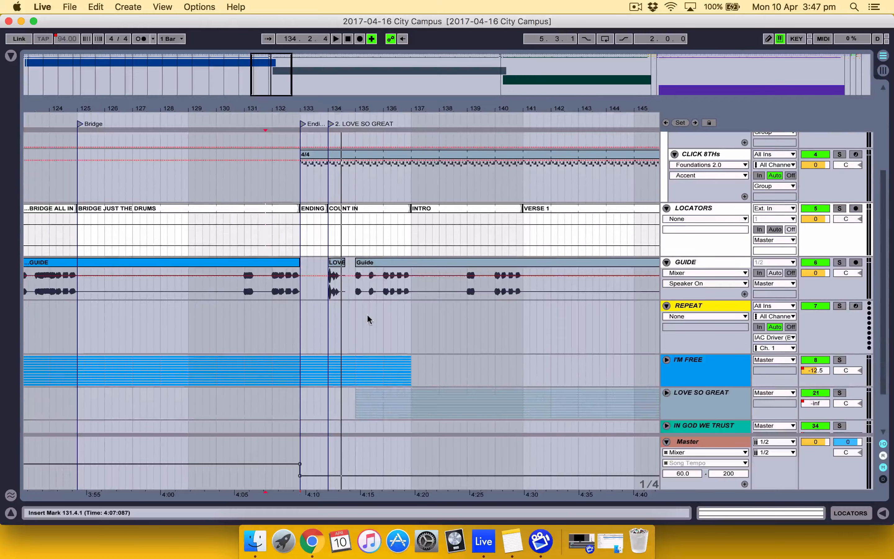
click(667, 360)
scroll(480, 344, down, 3)
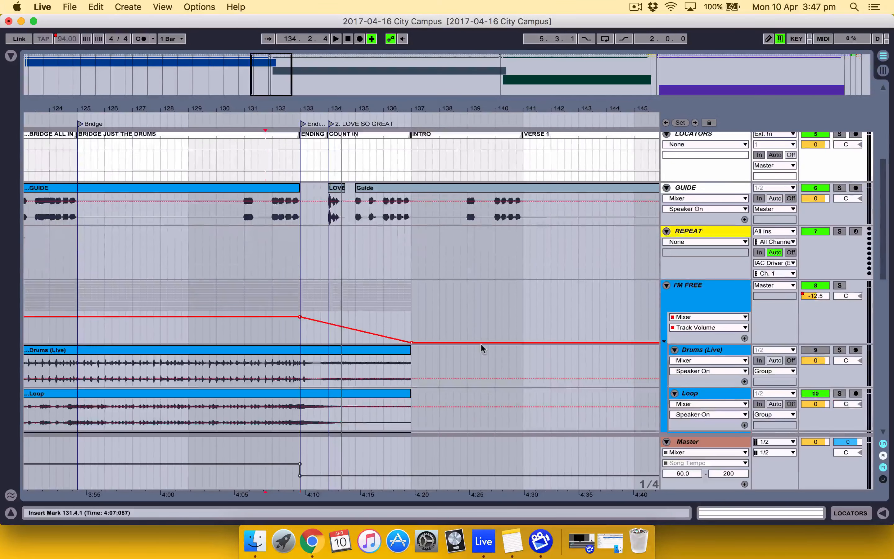
click(410, 343)
click(411, 344)
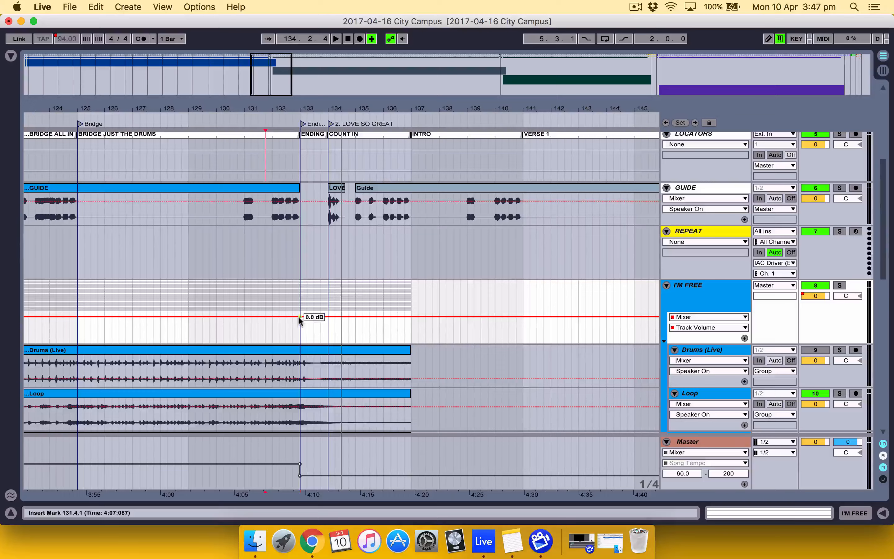
Select all I'M FREE clips from Drums (Live) through Oohs and trim their ends back to bar 133
click(402, 348)
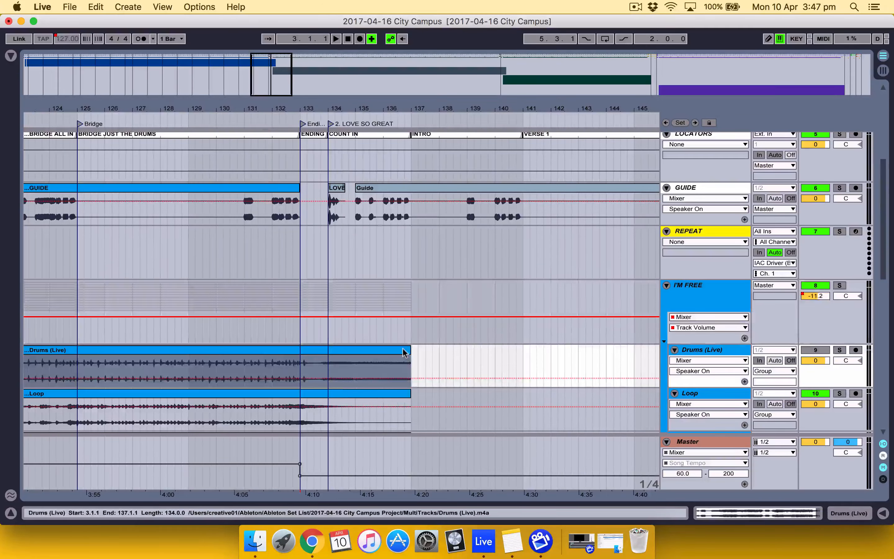
scroll(402, 350, down, 6)
scroll(403, 350, down, 1)
scroll(403, 349, up, 2)
scroll(403, 349, down, 7)
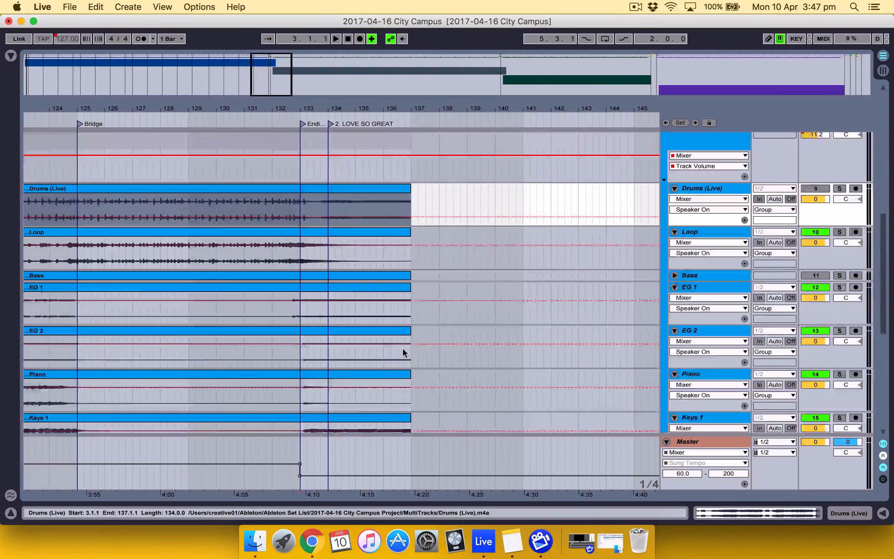
scroll(402, 348, up, 5)
scroll(402, 347, down, 7)
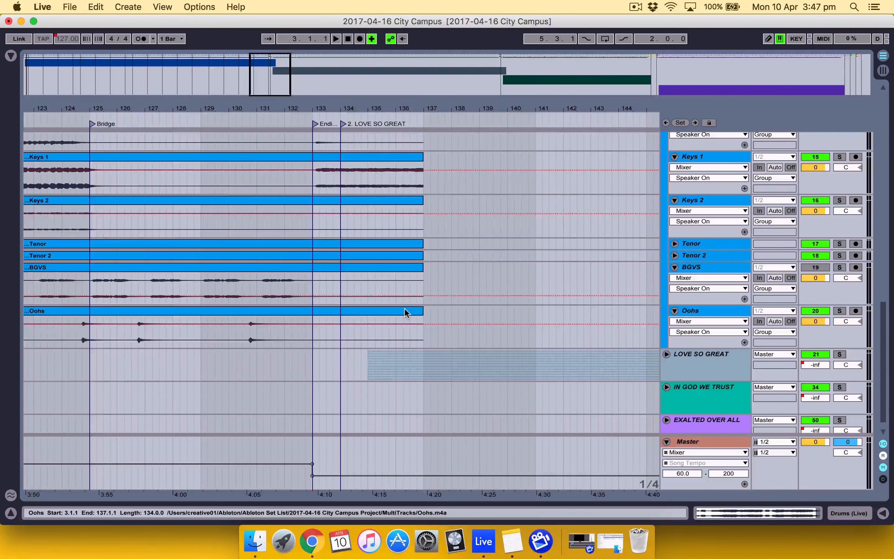
click(404, 311)
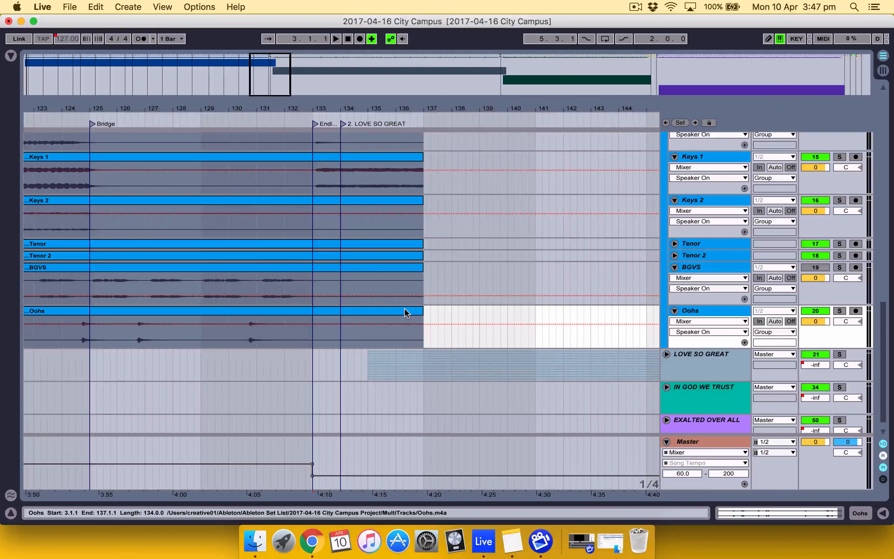
scroll(405, 308, up, 10)
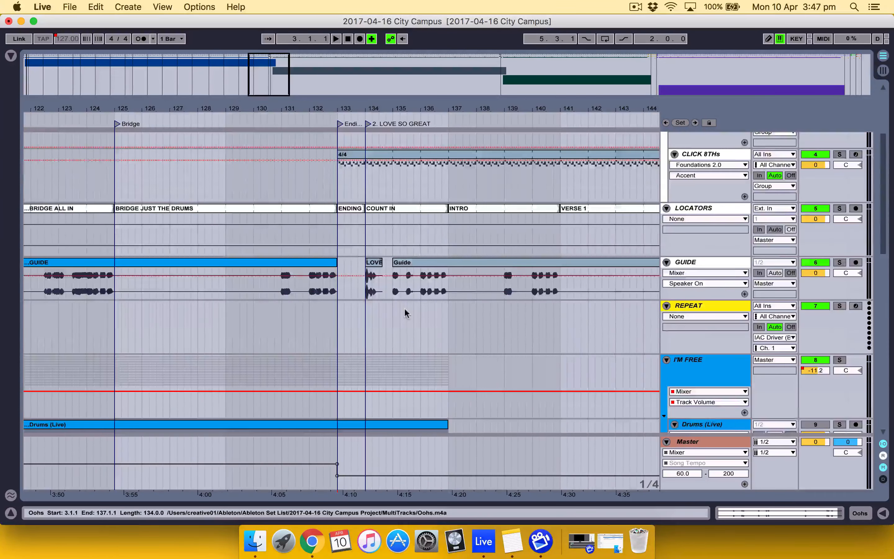
scroll(405, 310, down, 3)
drag(447, 374, 336, 365)
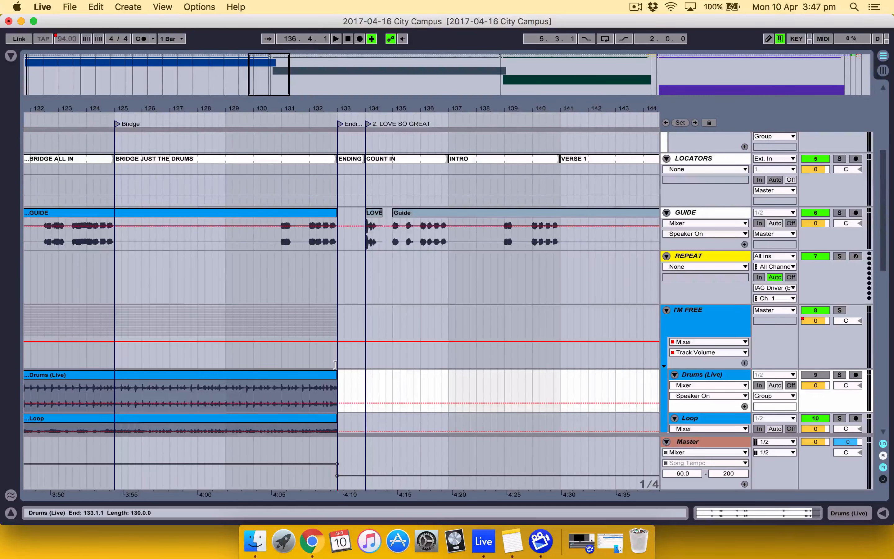
drag(336, 366, 336, 365)
Trim the start of the LOVE SO GREAT tempo and click clips to bar 134 and delete the ENDING clip from the LOCATORS track
scroll(336, 364, up, 5)
scroll(336, 364, right, 2)
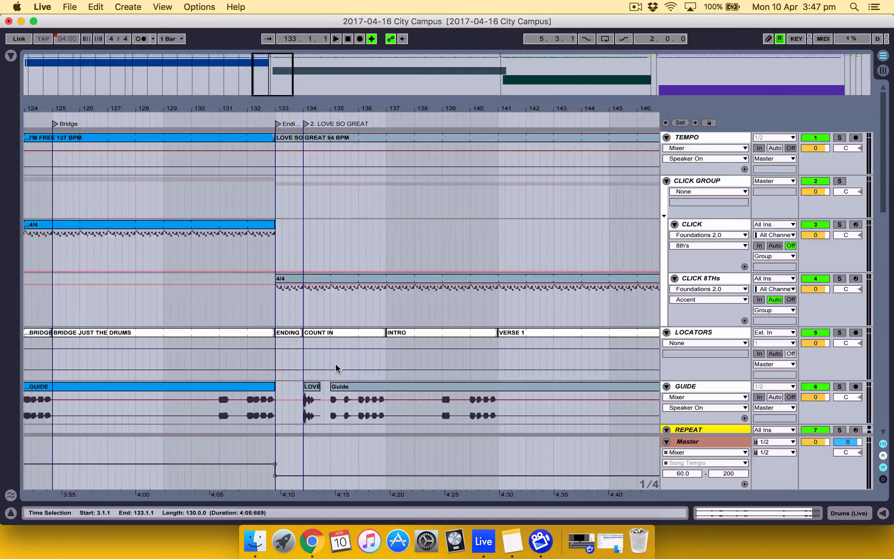
scroll(336, 363, down, 15)
scroll(336, 362, left, 1)
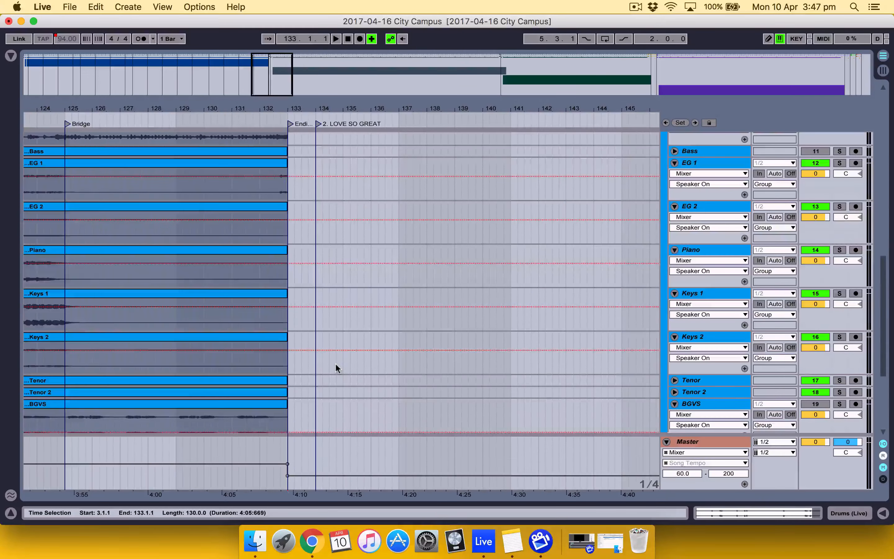
scroll(336, 367, down, 5)
scroll(336, 367, up, 15)
scroll(336, 368, left, 2)
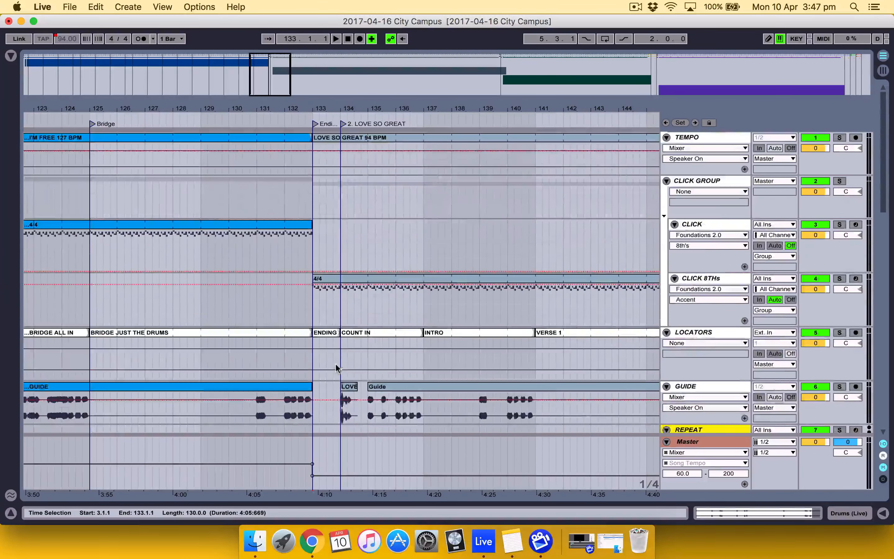
click(321, 137)
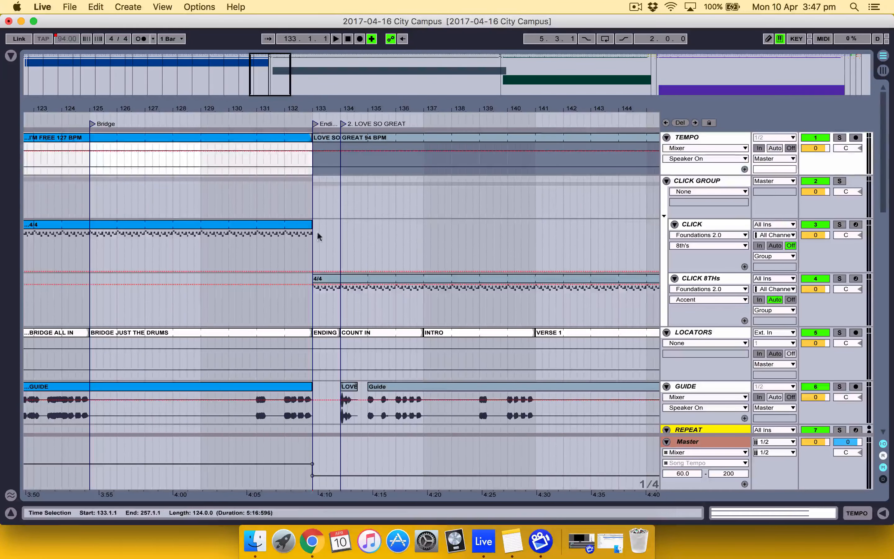
shift+click(318, 303)
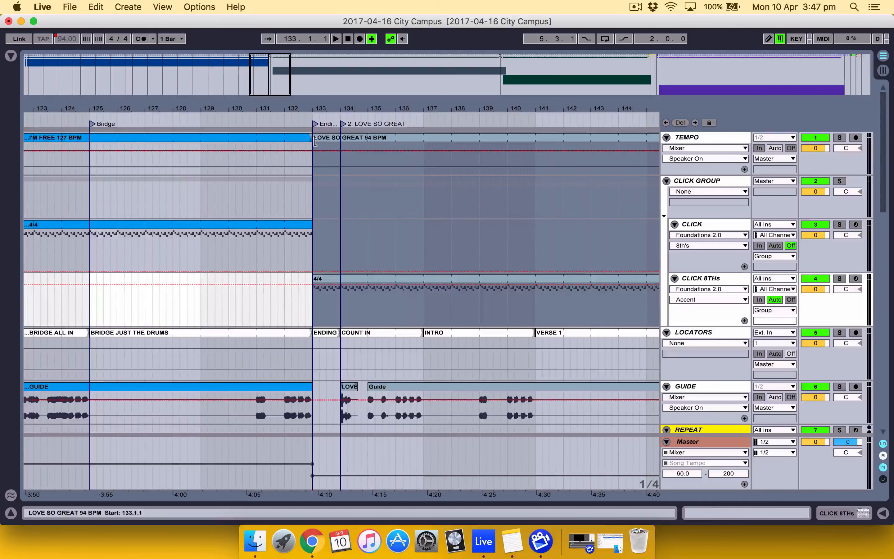
drag(315, 142, 341, 139)
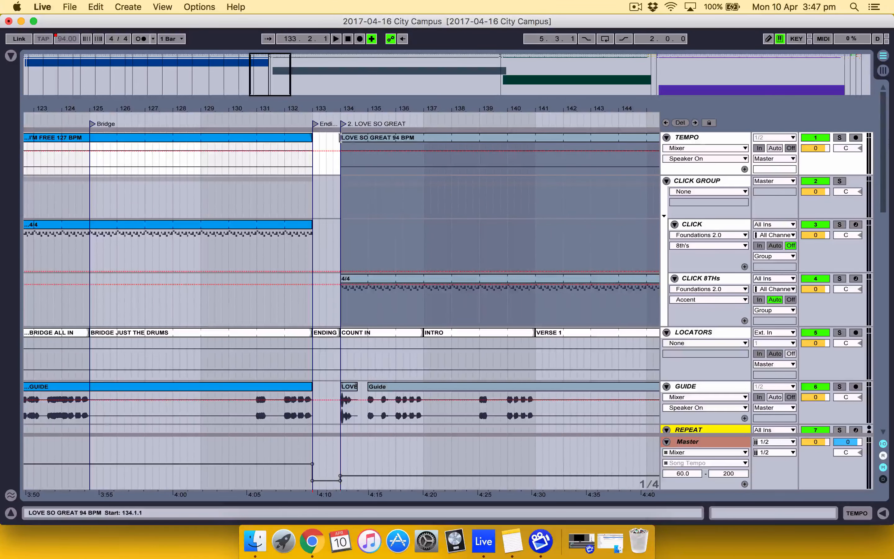
click(329, 338)
key(Delete)
Select the empty bar between 133 and 134 on the TEMPO track and loop that selection
scroll(339, 206, left, 1)
drag(339, 206, 366, 200)
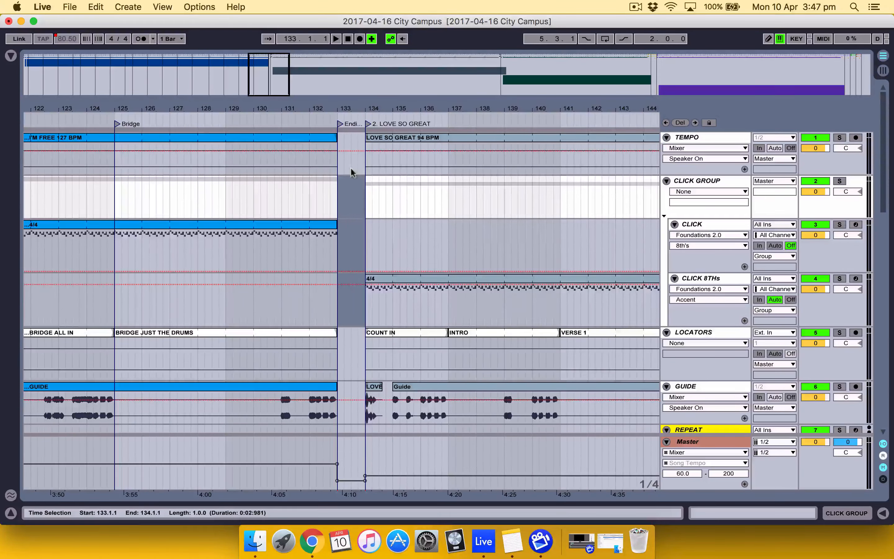
drag(341, 167, 365, 160)
scroll(365, 160, down, 10)
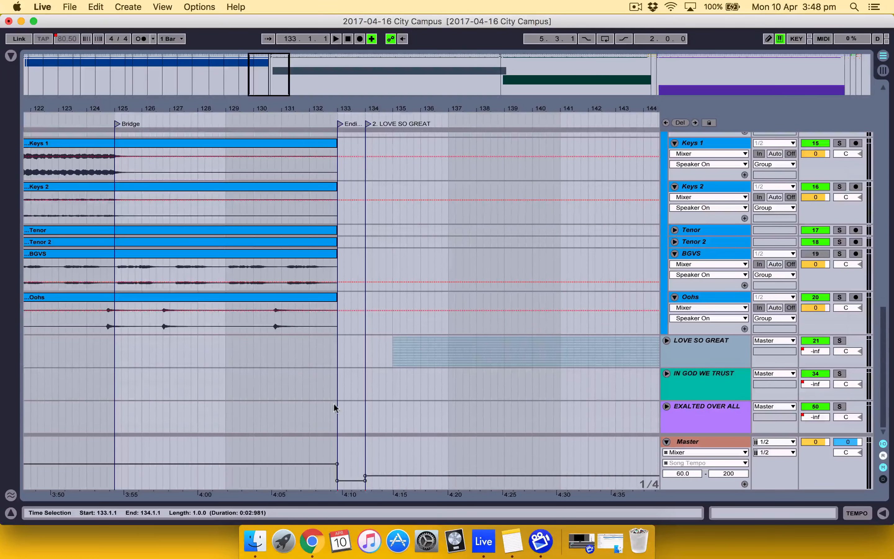
scroll(362, 366, up, 10)
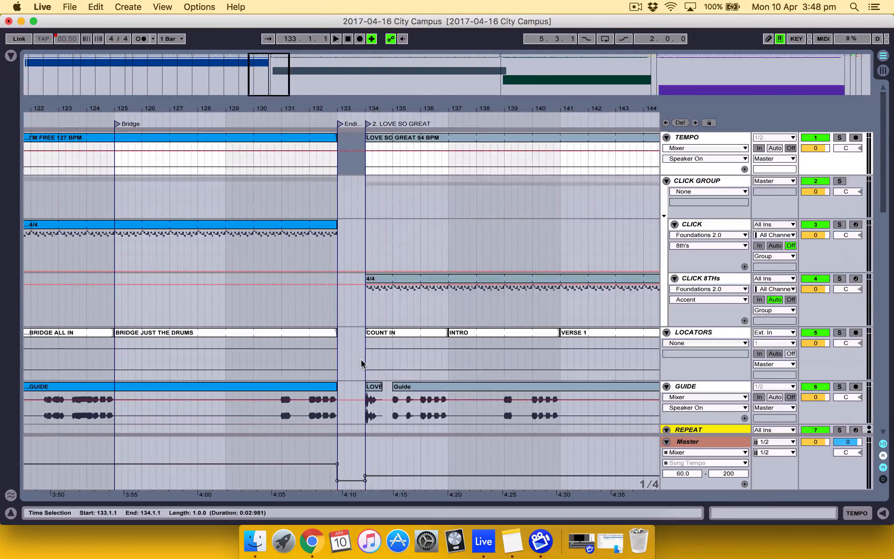
right_click(353, 164)
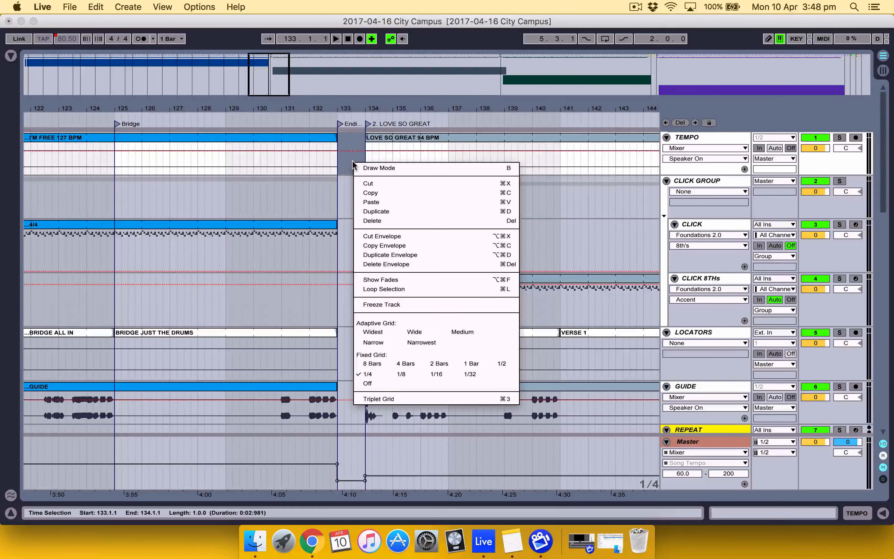
click(384, 289)
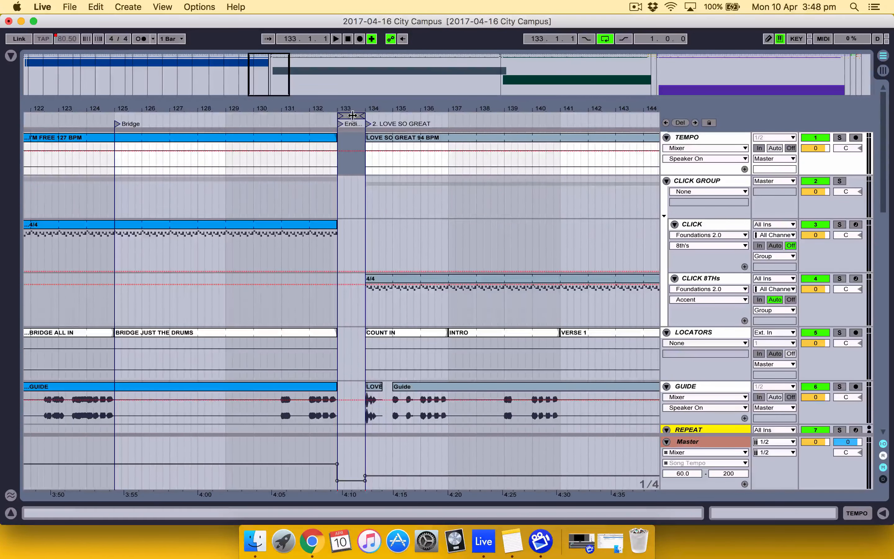
Duplicate the looped empty time starting at bar 133 twice, widening the gap before LOVE SO GREAT to 4 bars
click(352, 115)
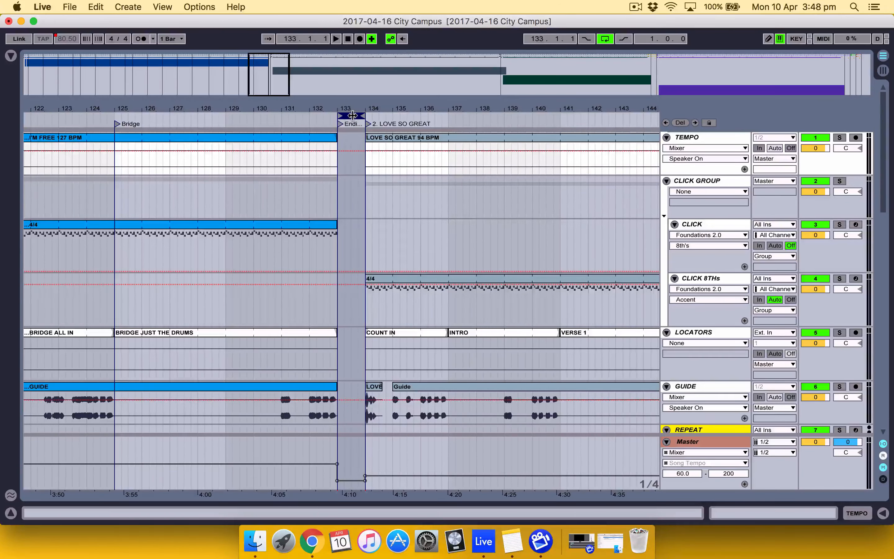
right_click(353, 116)
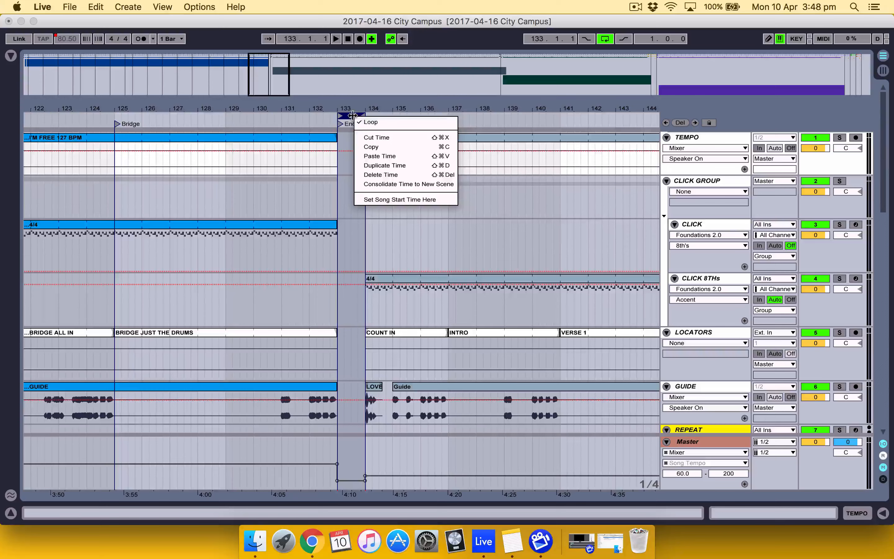
click(385, 165)
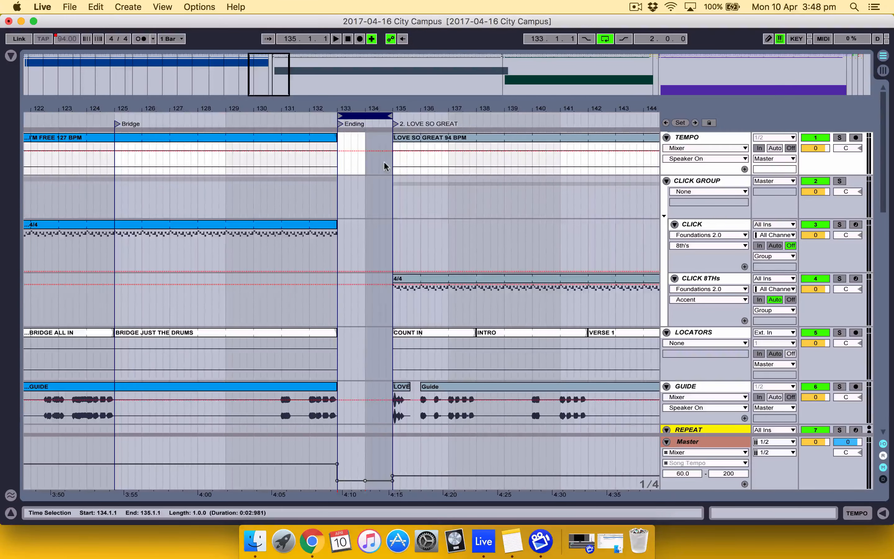
click(369, 116)
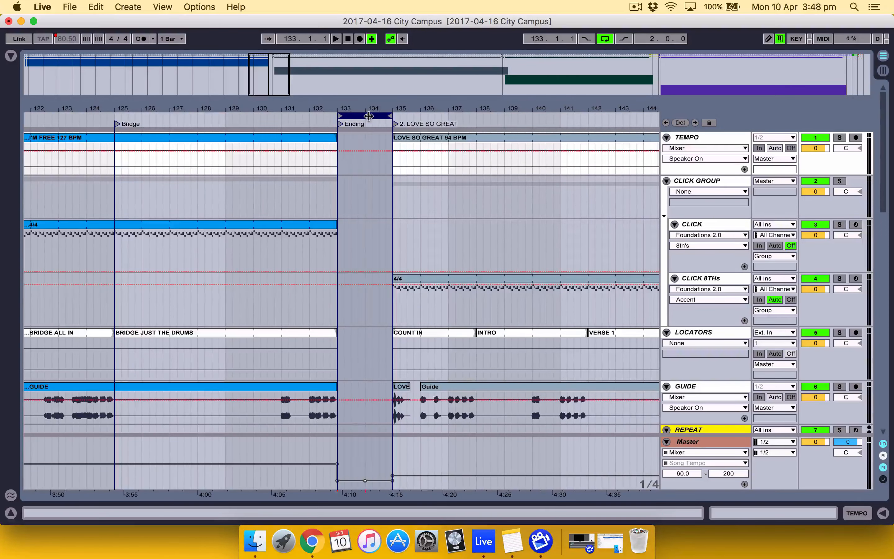
right_click(366, 115)
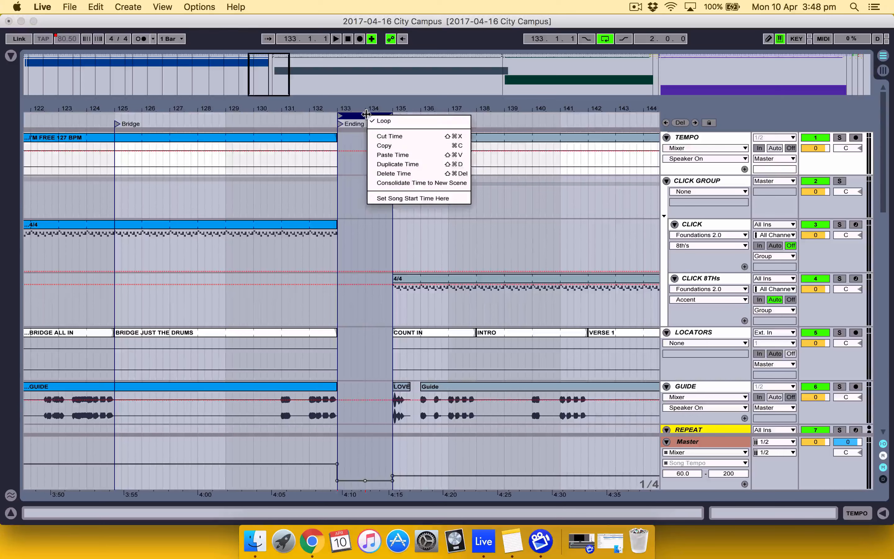
click(382, 163)
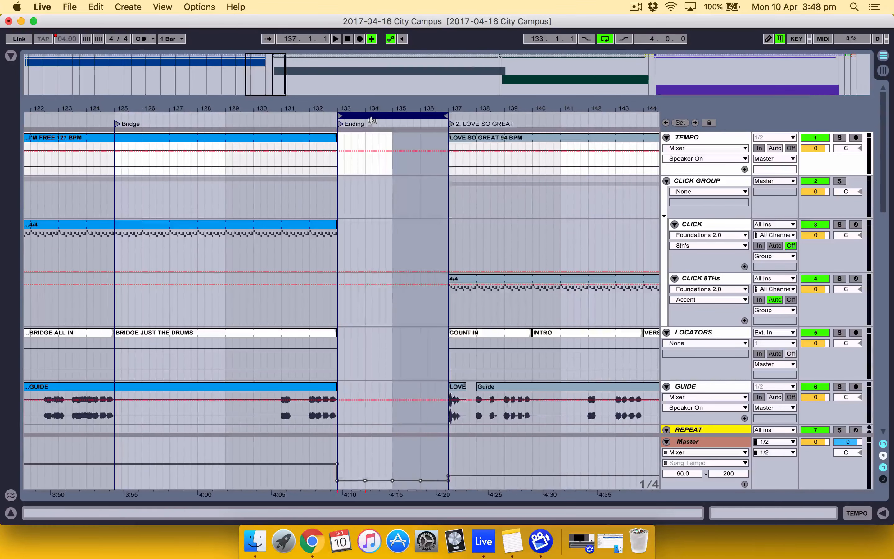
Duplicate the time inside the 4-bar loop two more times, extending the gap between the songs to 16 bars
right_click(372, 117)
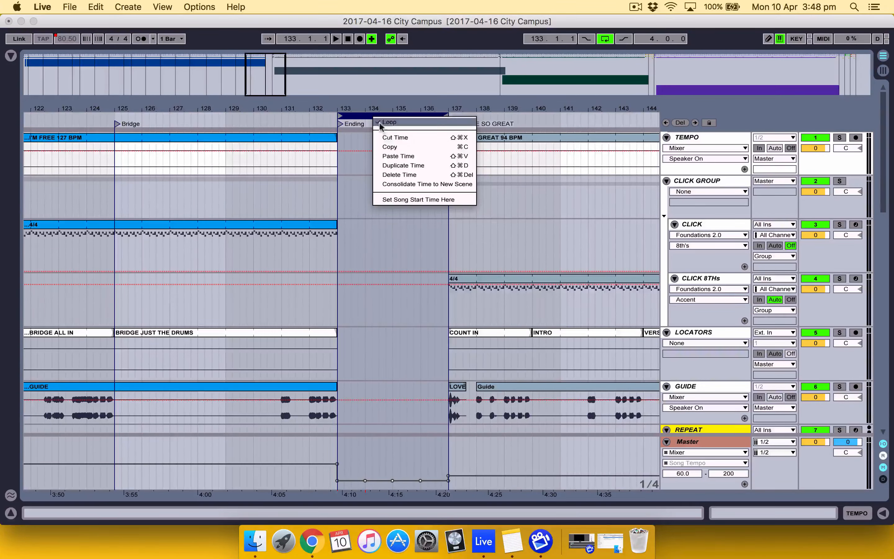
click(406, 166)
click(425, 114)
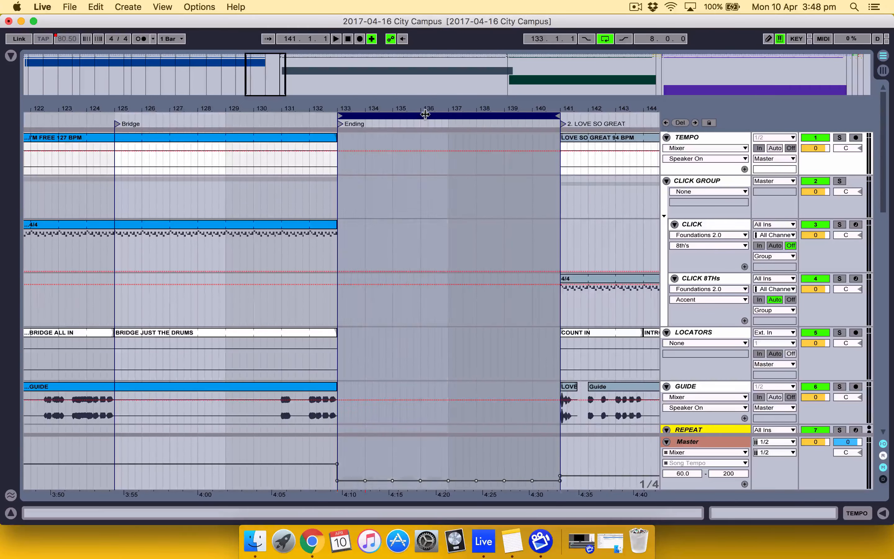
right_click(425, 115)
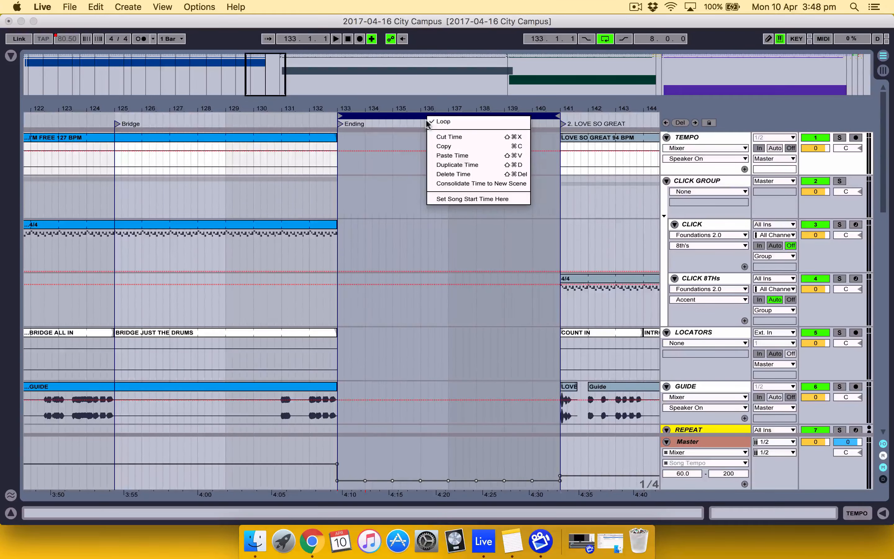
click(453, 165)
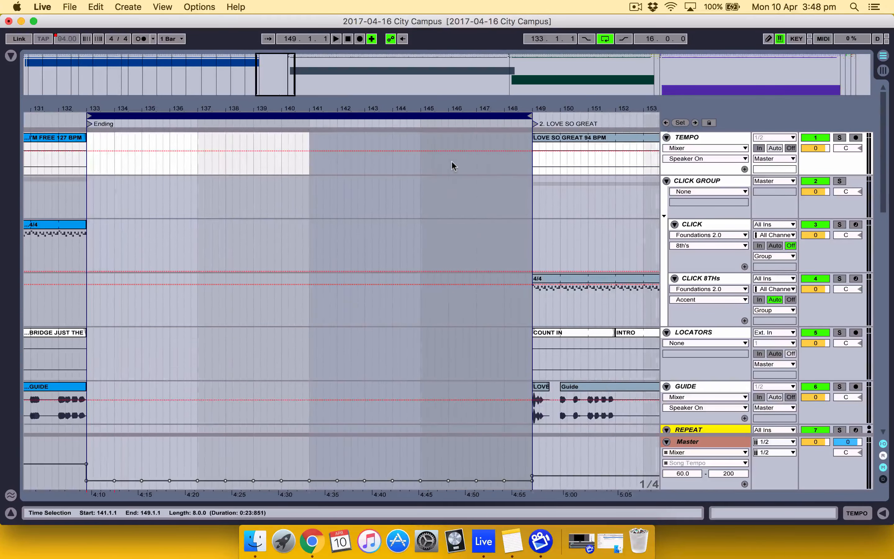
Duplicate the 16-bar looped time after I'M FREE so the gap spans 32 bars
click(362, 117)
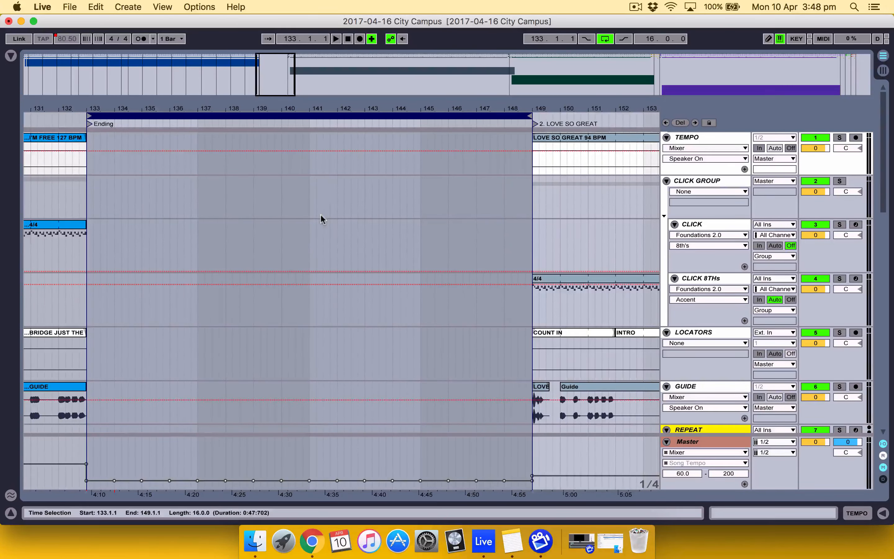
scroll(321, 216, left, 20)
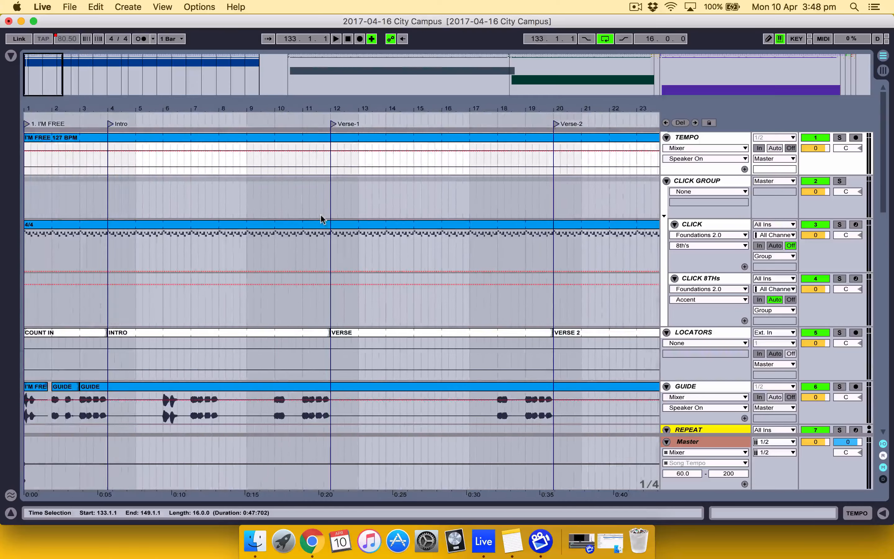
scroll(44, 167, right, 20)
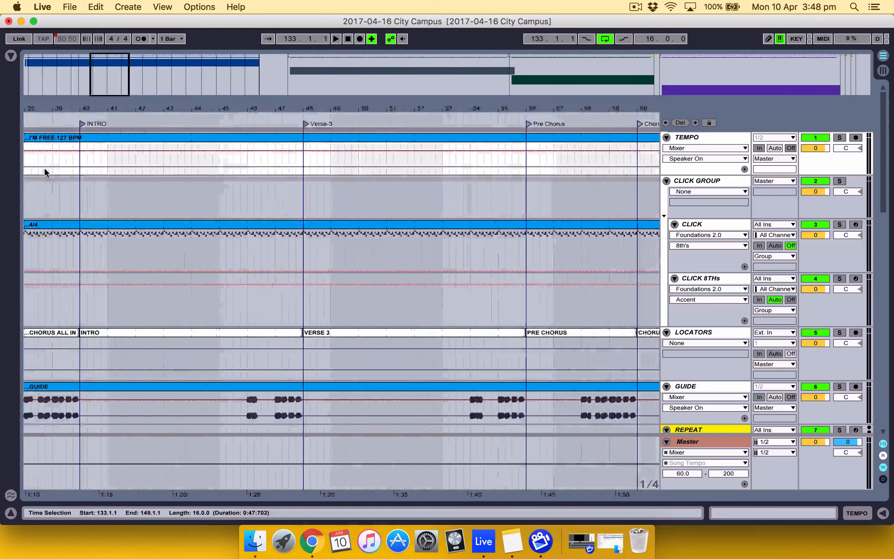
scroll(55, 153, right, 10)
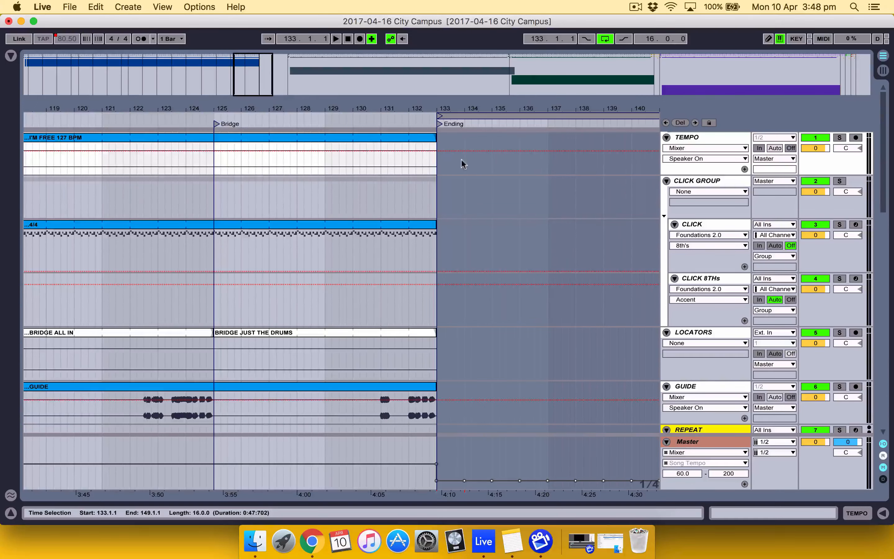
scroll(498, 155, right, 10)
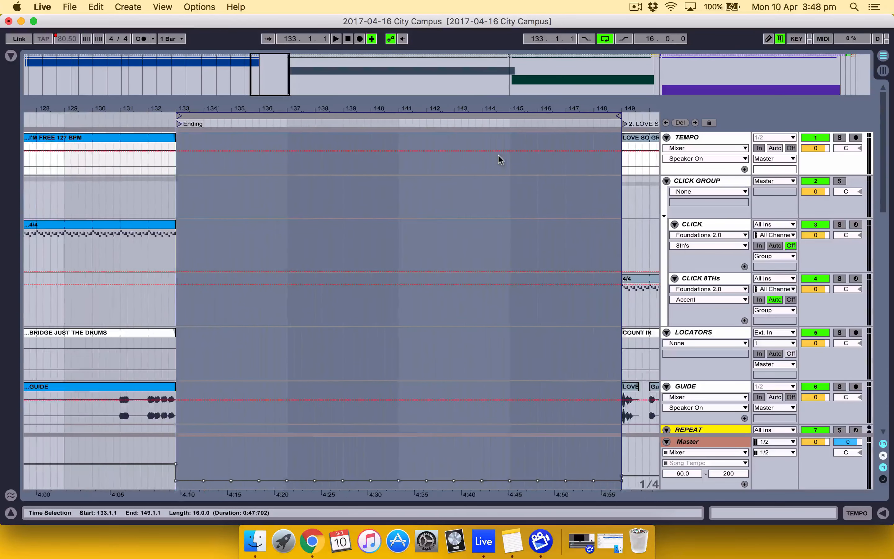
click(444, 116)
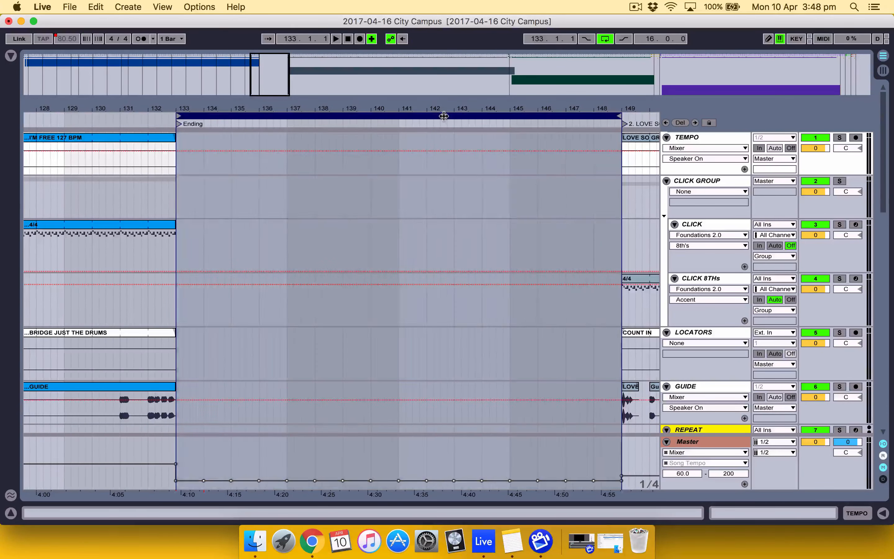
right_click(436, 115)
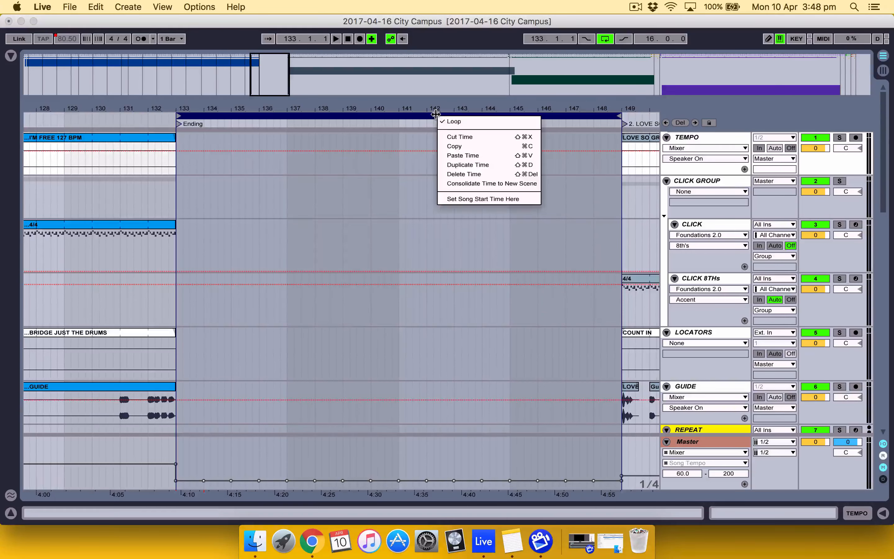
click(467, 165)
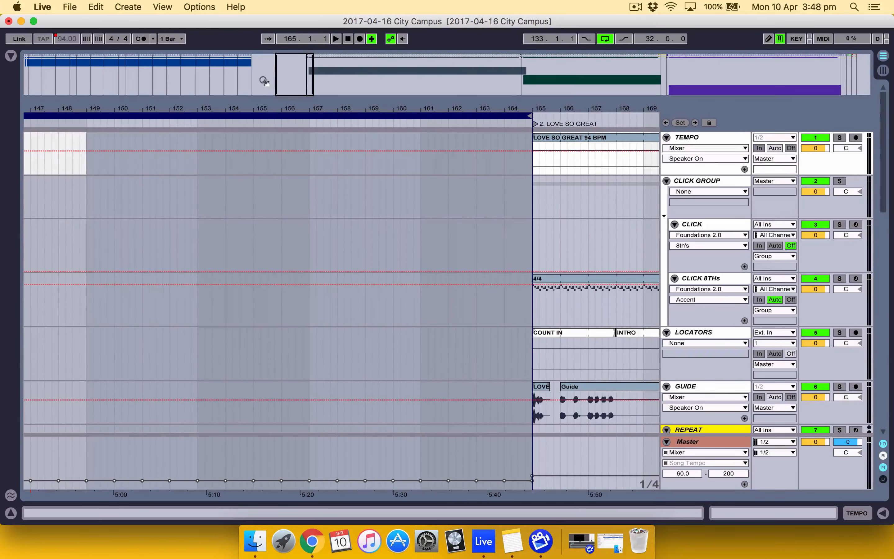
Turn looping off and duplicate the time within the loop brace twice, extending the gap from bar 133 to 128 bars
click(602, 39)
scroll(354, 168, left, 5)
click(369, 116)
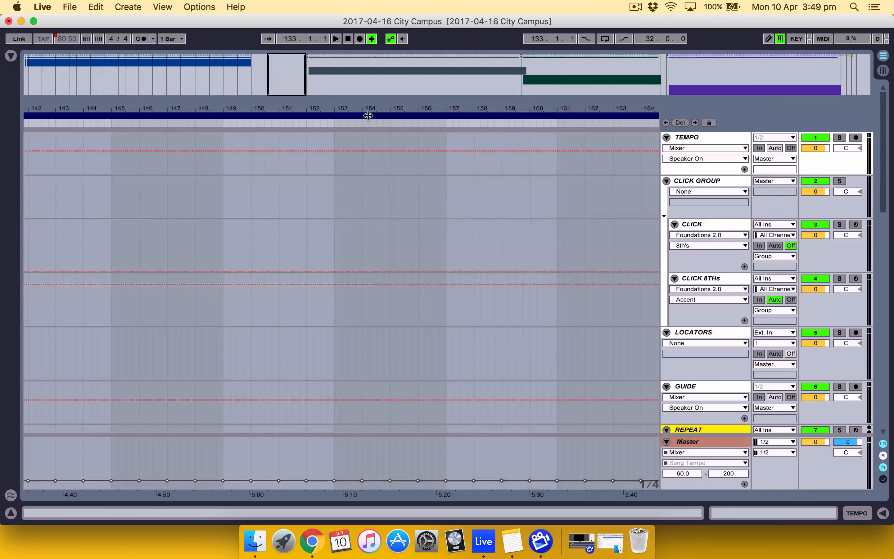
drag(369, 102, 369, 25)
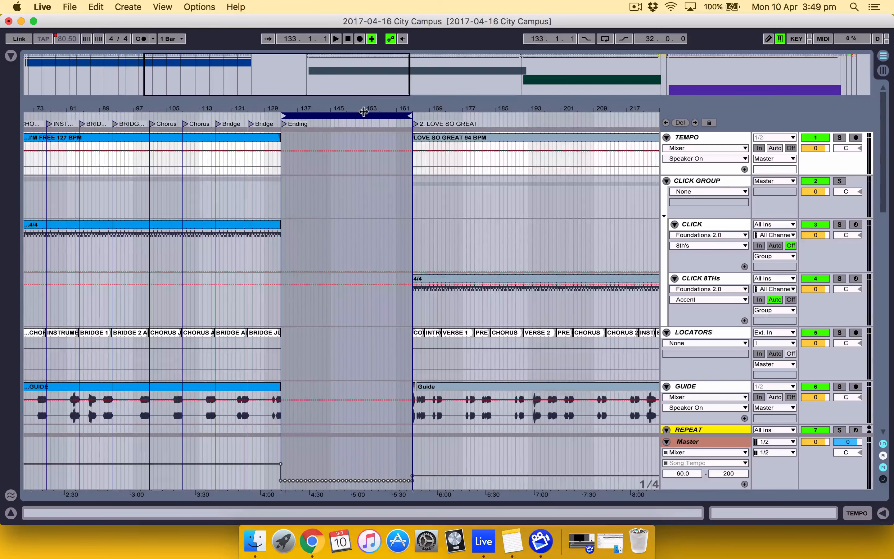
right_click(364, 113)
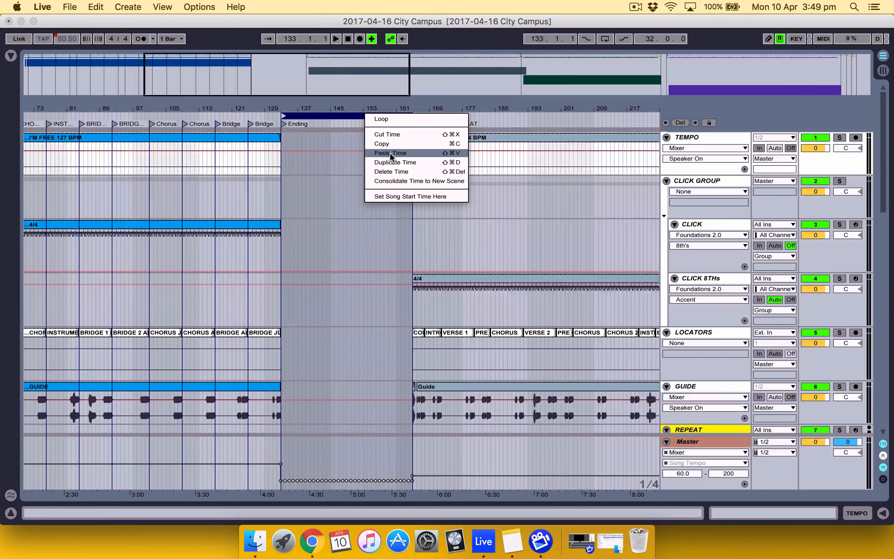
click(395, 163)
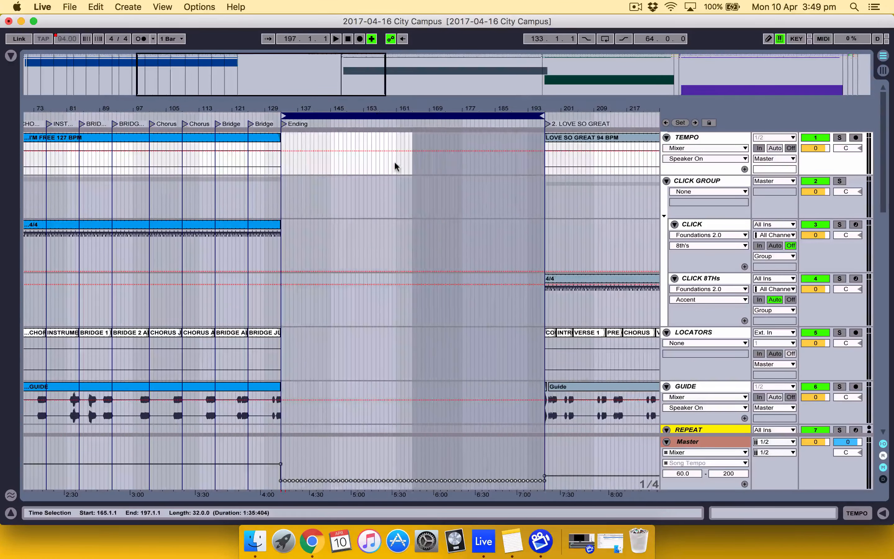
click(440, 116)
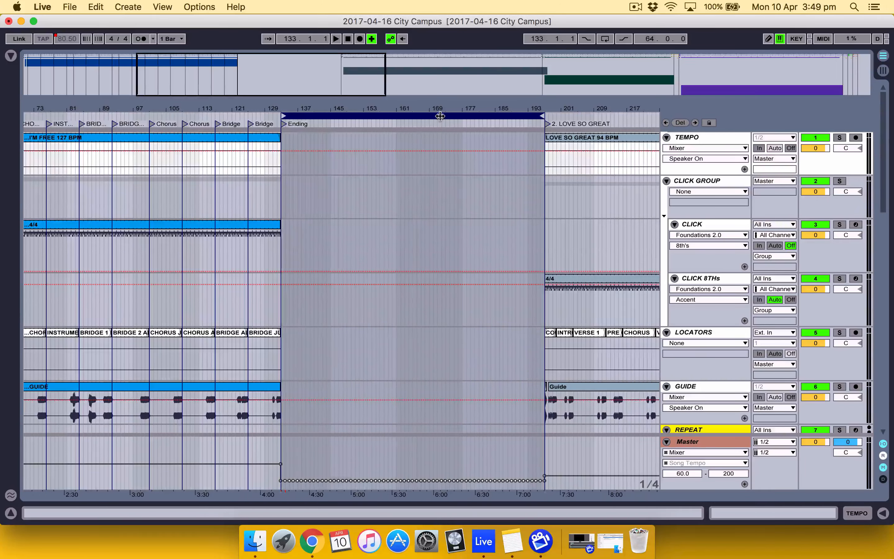
right_click(440, 116)
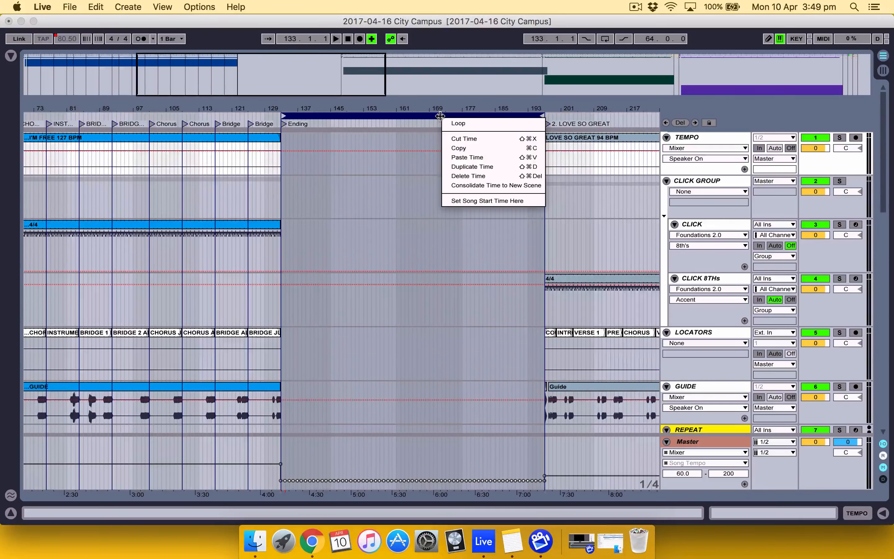
click(465, 167)
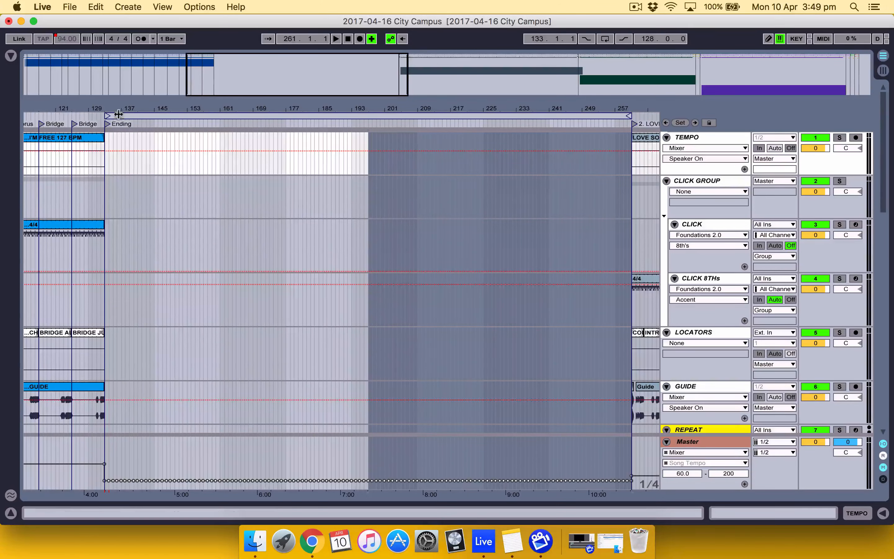
Move the loop brace's start to bar 193 and duplicate the remaining 68 bars of empty time before LOVE SO GREAT
mouse_move(107, 115)
mouse_down()
mouse_move(352, 117)
mouse_move(388, 122)
mouse_move(388, 140)
mouse_move(350, 108)
mouse_up()
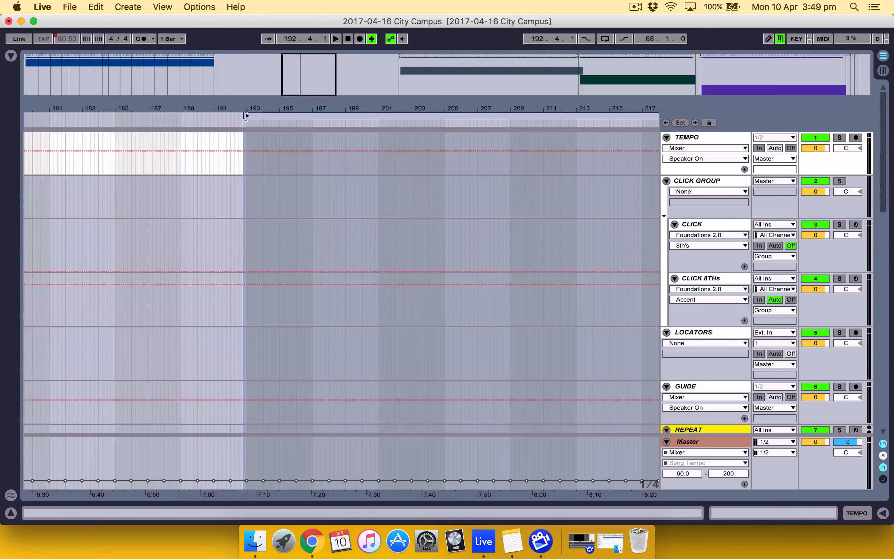
drag(247, 115, 251, 116)
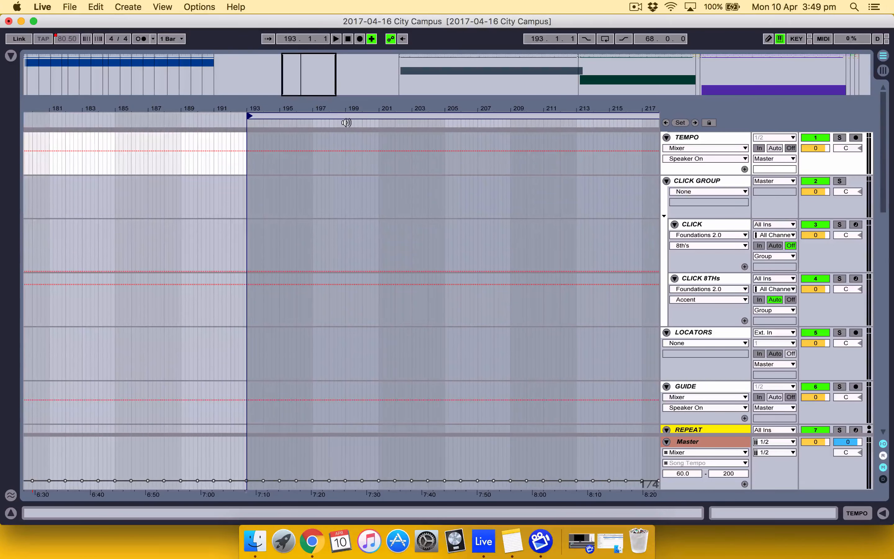
drag(354, 104, 354, 60)
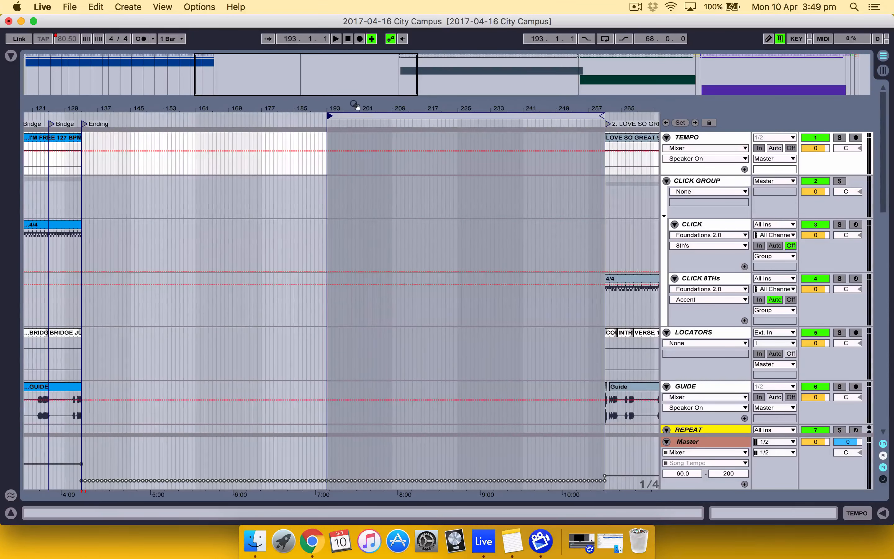
click(379, 116)
right_click(380, 115)
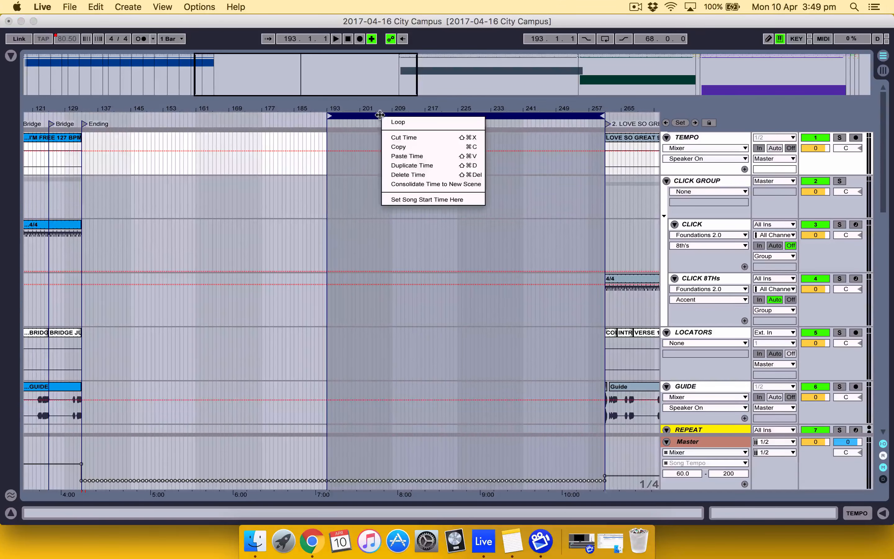
click(409, 165)
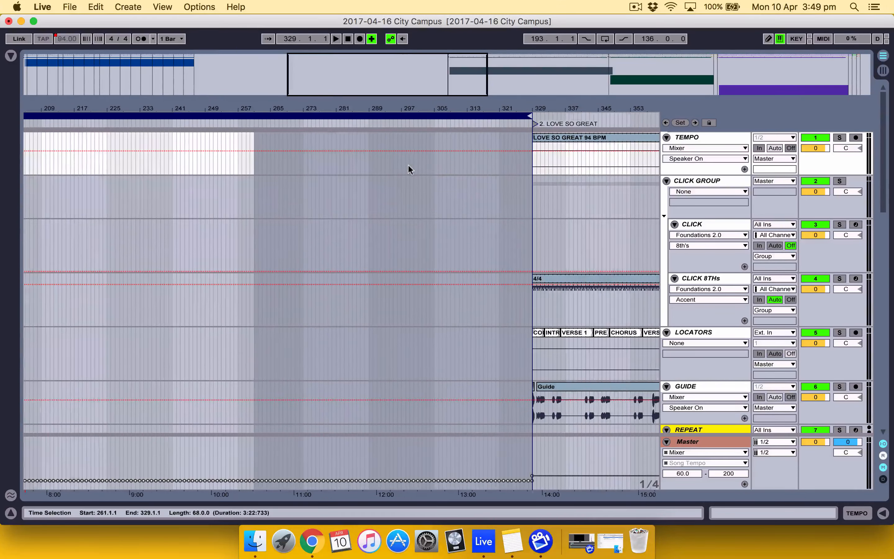
Examine the start of the widened gap after I'M FREE across the click, guide and I'M FREE group tracks
click(206, 74)
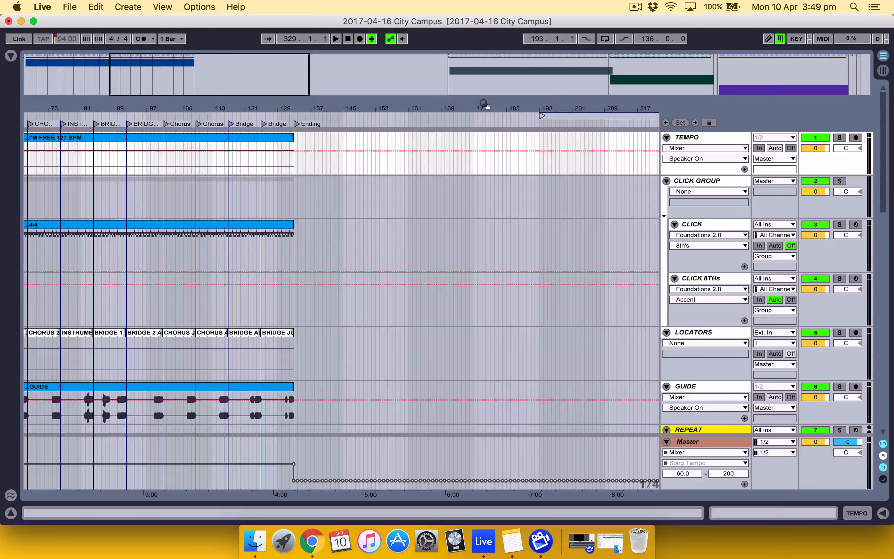
click(484, 107)
mouse_move(484, 107)
mouse_down()
mouse_move(484, 81)
mouse_move(484, 112)
mouse_up()
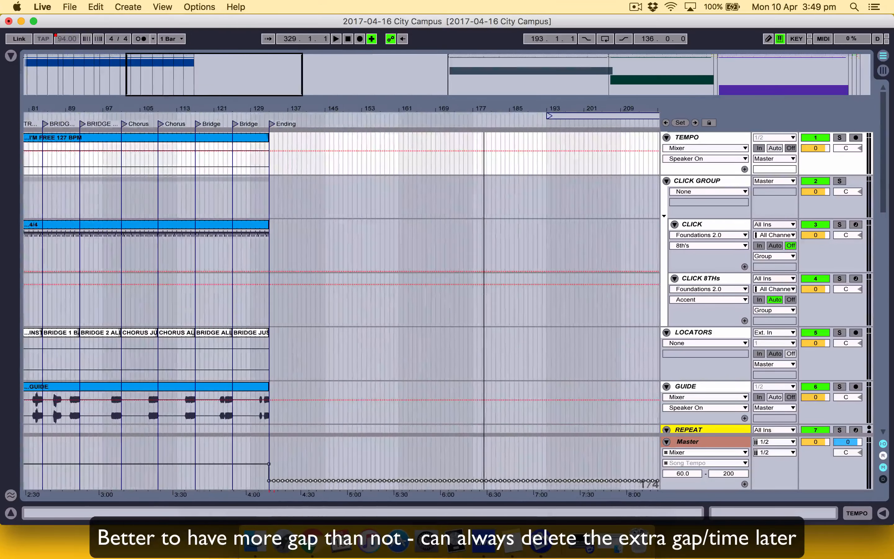
scroll(537, 205, down, 10)
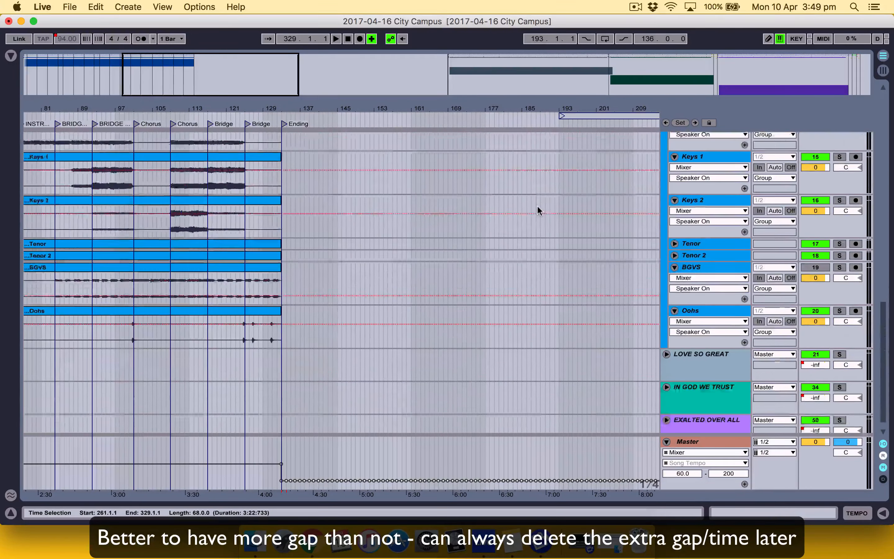
scroll(538, 208, left, 2)
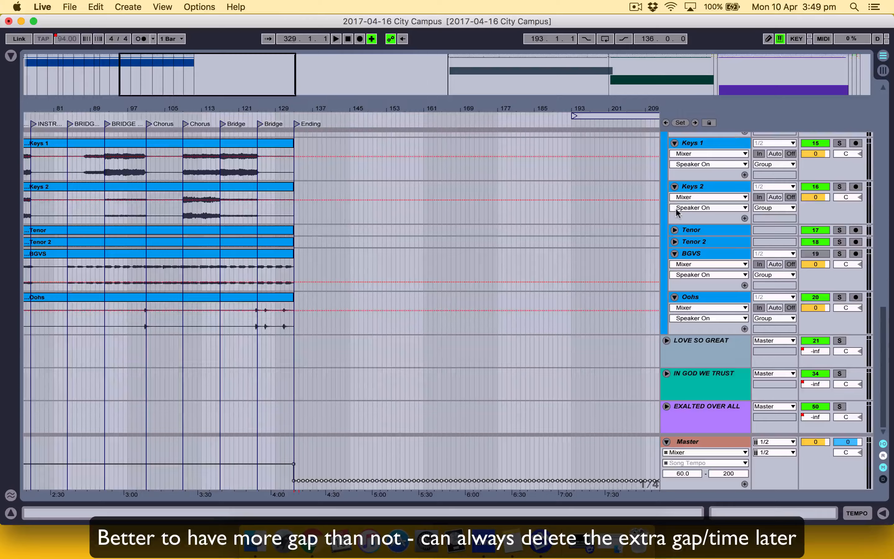
scroll(676, 213, up, 10)
scroll(677, 214, up, 3)
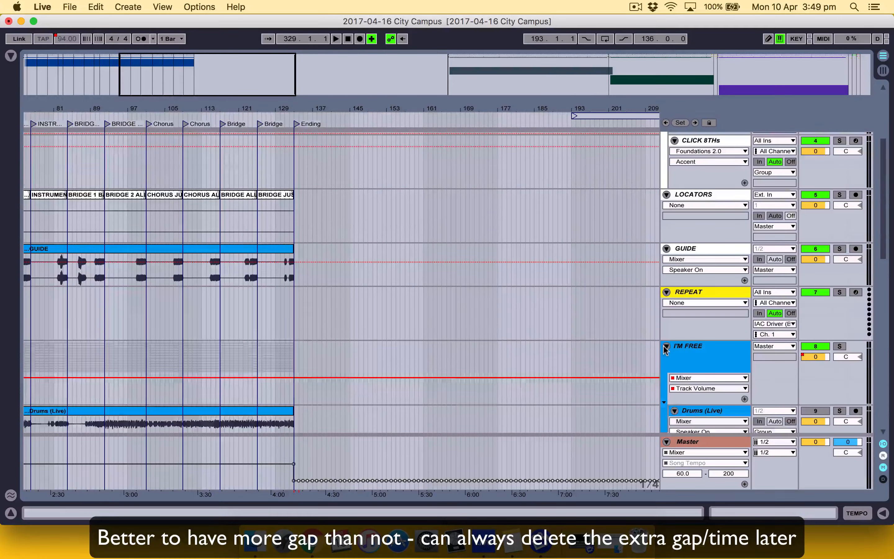
Fold the I'M FREE group track and add a locator named 2. ONLY WANNA SING at bar 134
click(666, 346)
scroll(525, 318, up, 5)
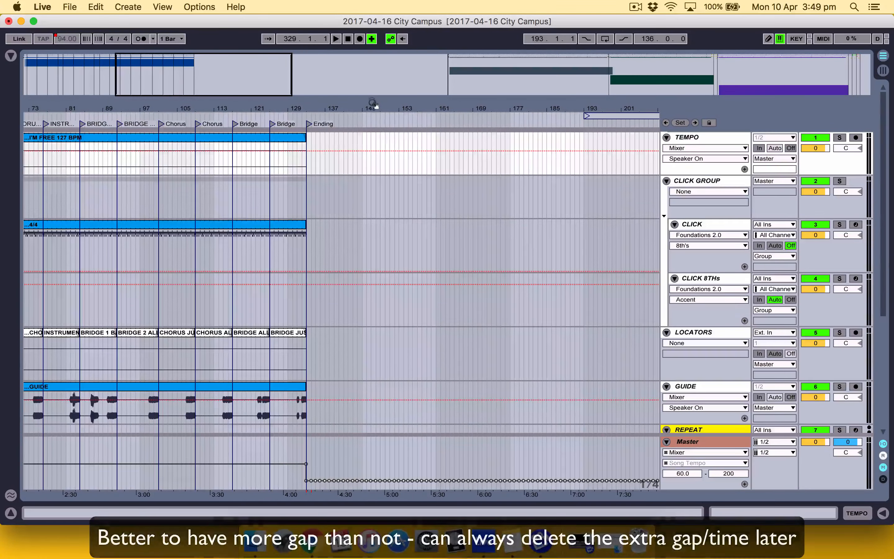
drag(373, 104, 374, 105)
scroll(302, 260, left, 7)
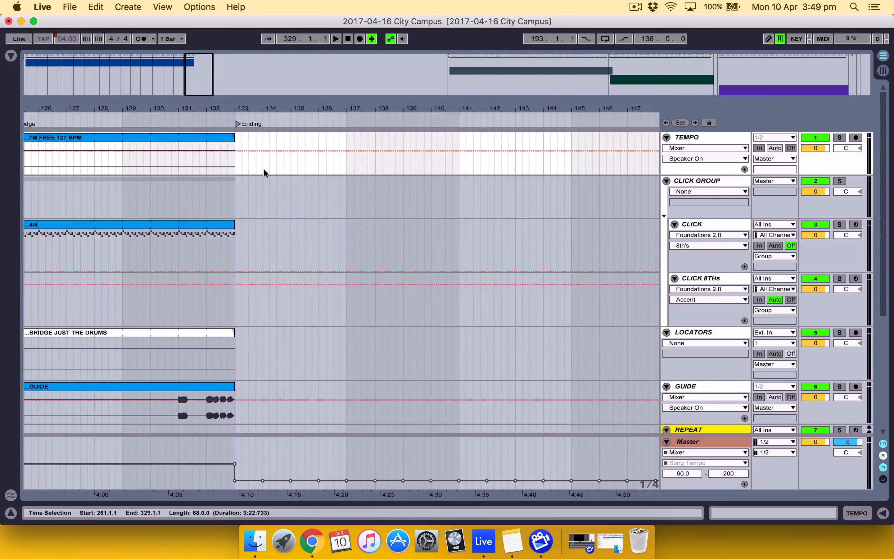
click(264, 168)
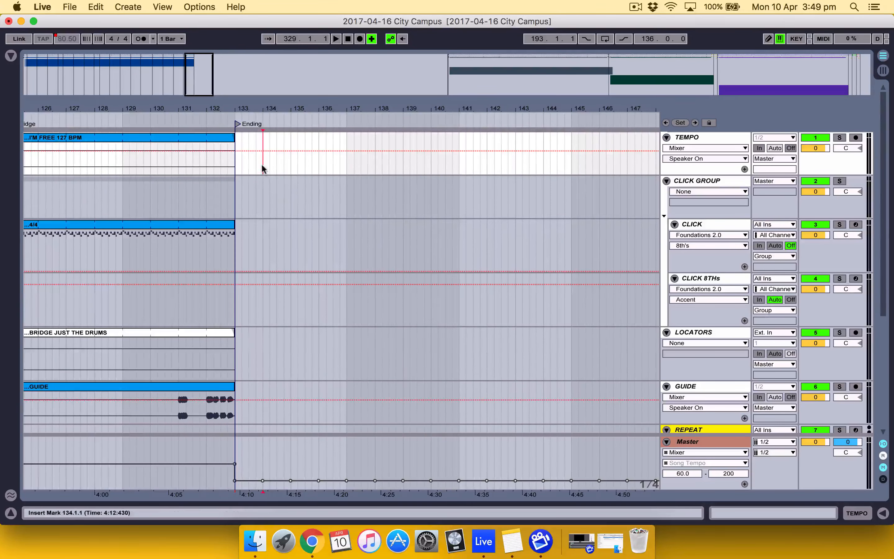
right_click(263, 118)
click(278, 147)
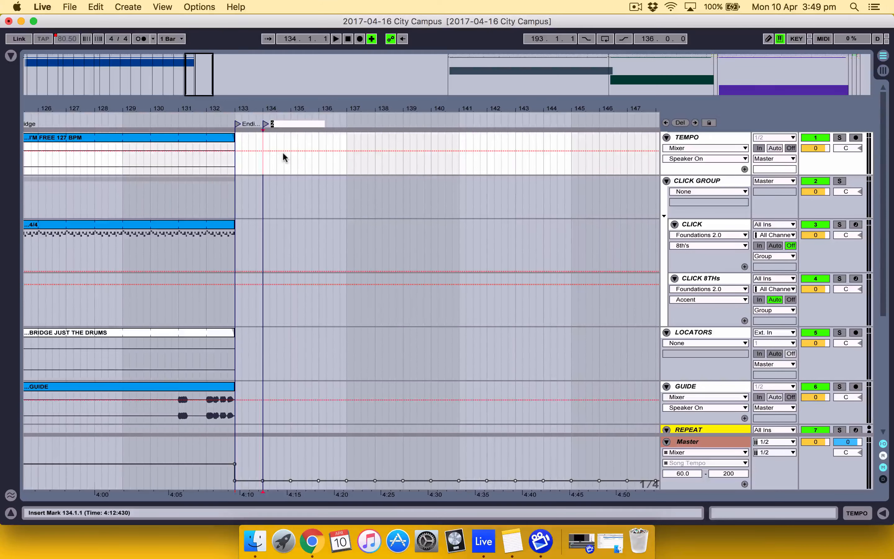
text(2)
text(. ONLY WANNA SING)
key(Return)
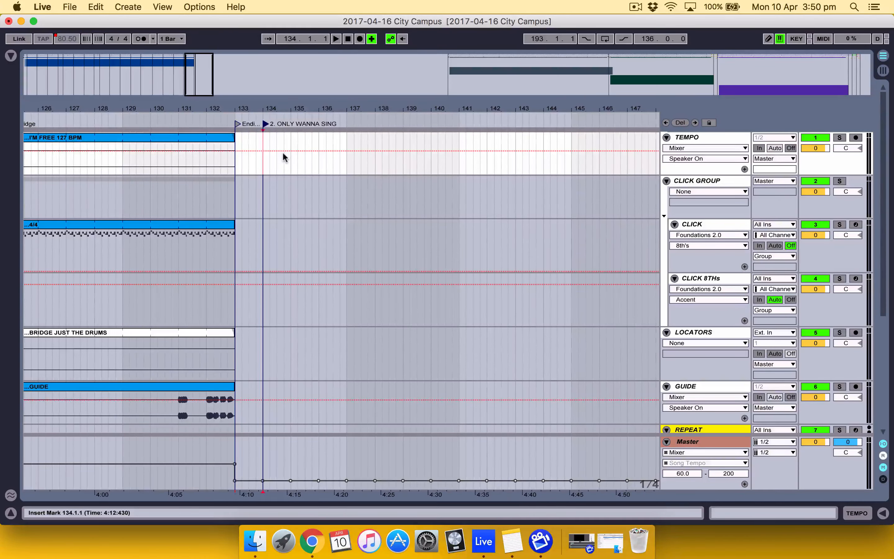
Place the ONLY WANNA SING (SM).wav sample from the Guide Cues folder on the GUIDE track at bar 134
click(11, 56)
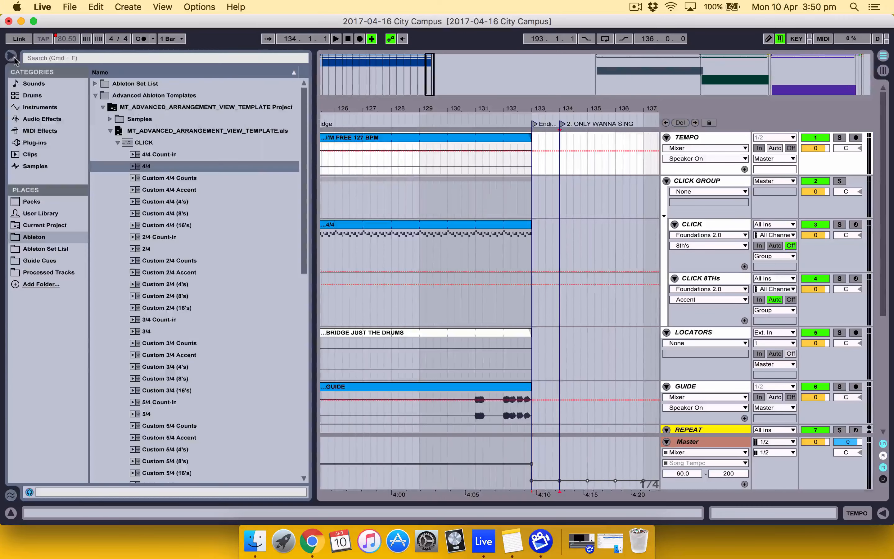
click(96, 95)
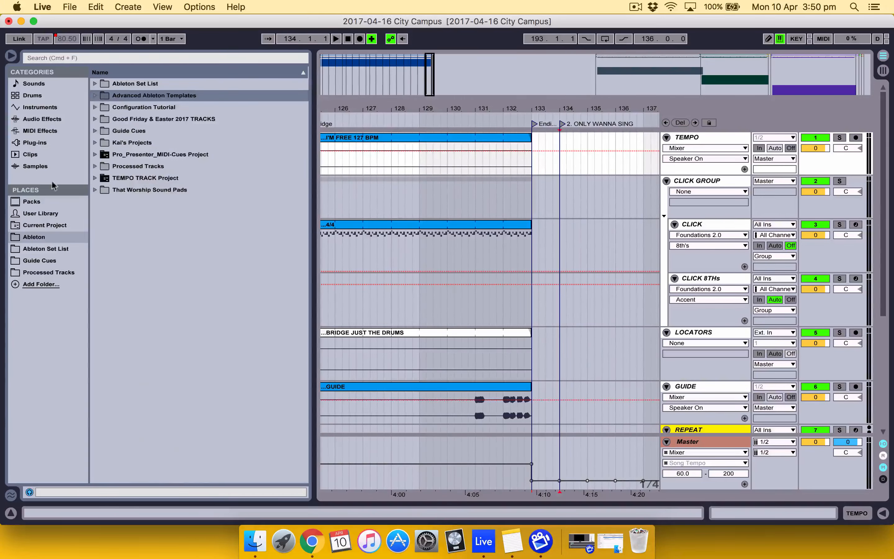
click(40, 260)
click(224, 227)
scroll(239, 227, down, 3)
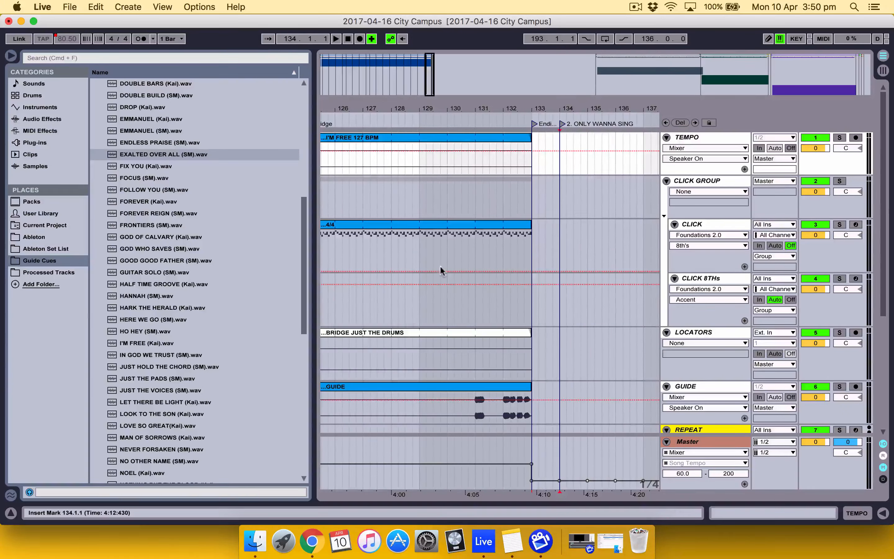
scroll(650, 290, down, 5)
scroll(520, 288, right, 5)
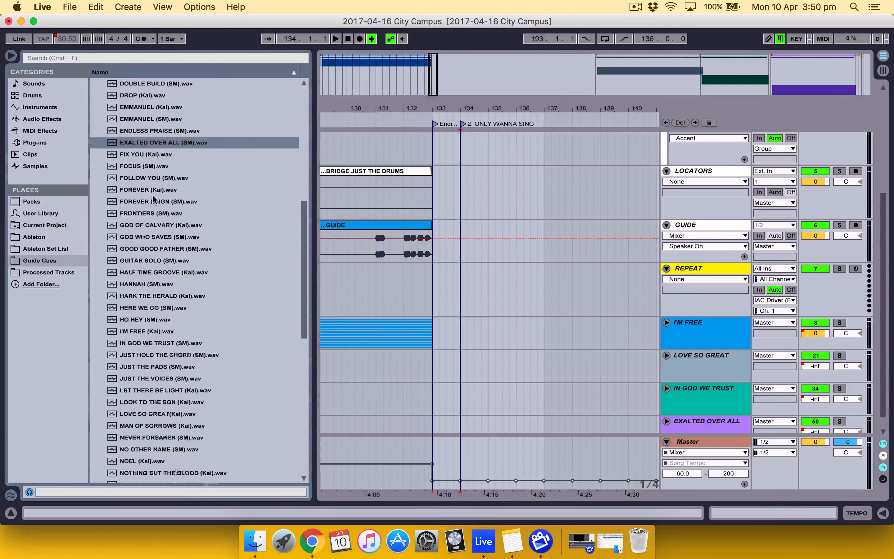
scroll(144, 262, down, 3)
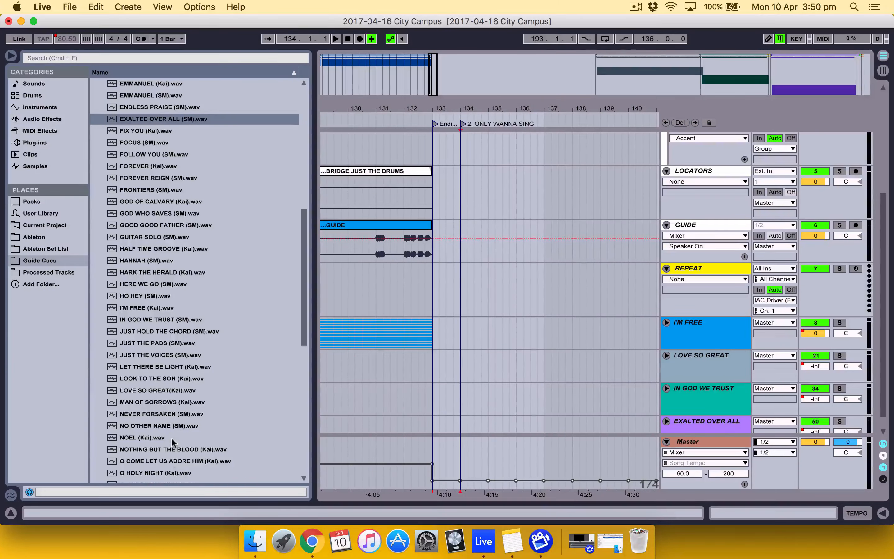
scroll(177, 410, down, 10)
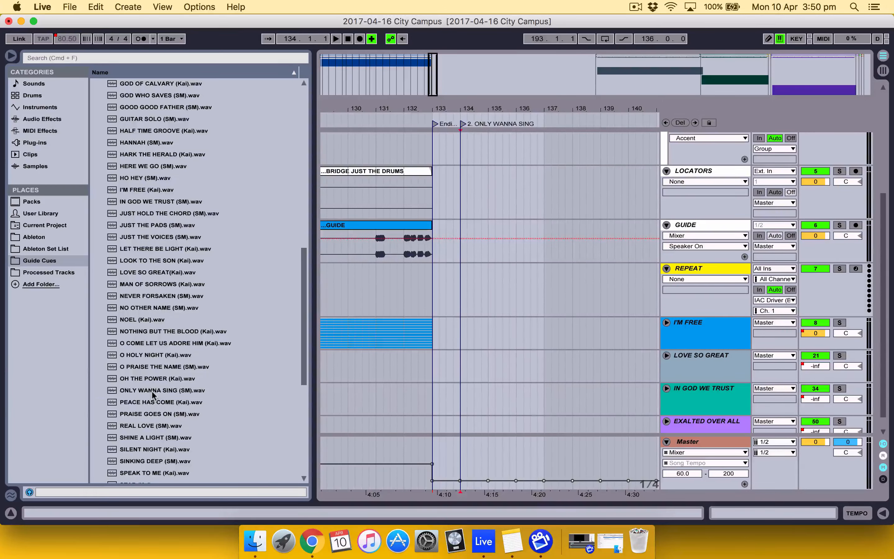
drag(154, 395, 464, 238)
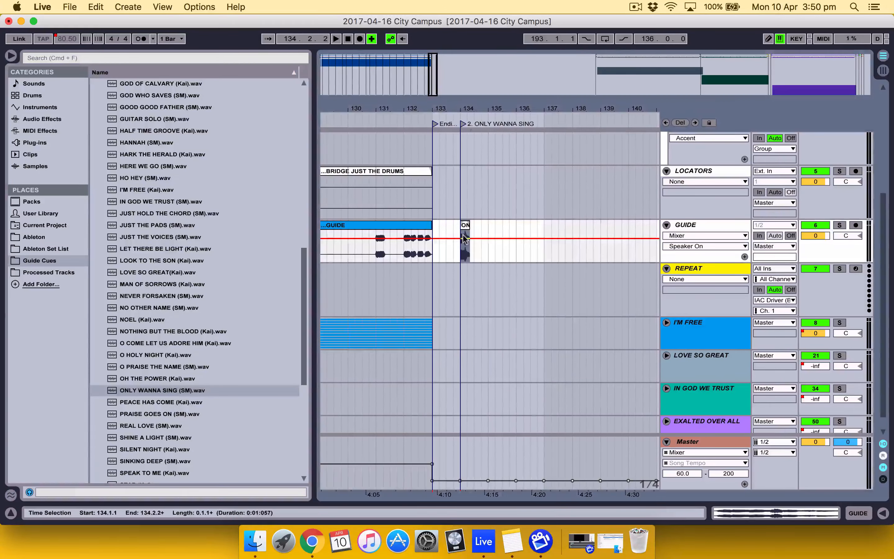
Expand the Only Wanna Sing 130 bpm Key G project in the Processed Tracks folder
scroll(463, 239, up, 8)
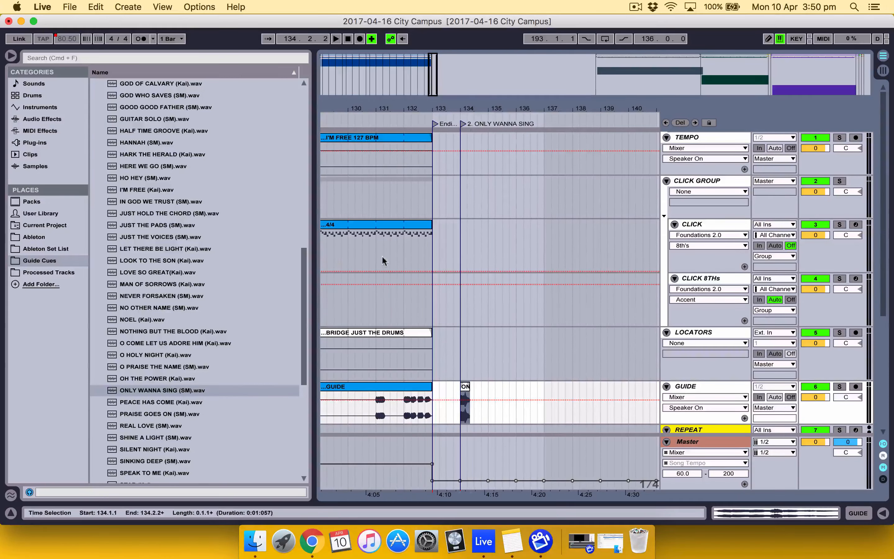
scroll(638, 301, down, 8)
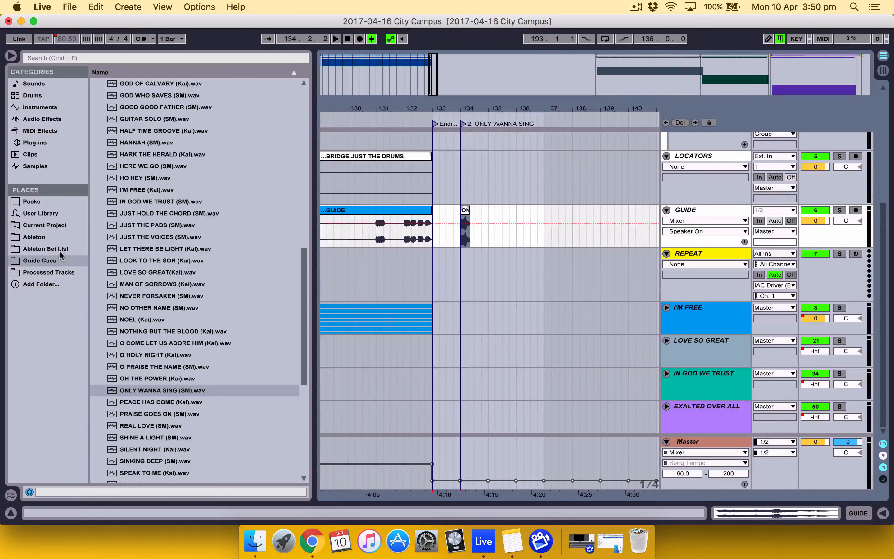
click(60, 274)
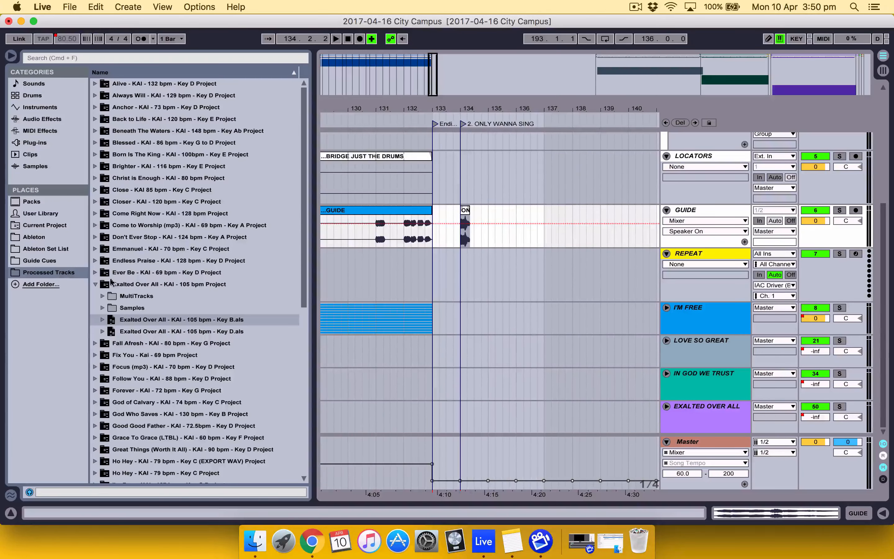
click(96, 284)
scroll(166, 306, down, 5)
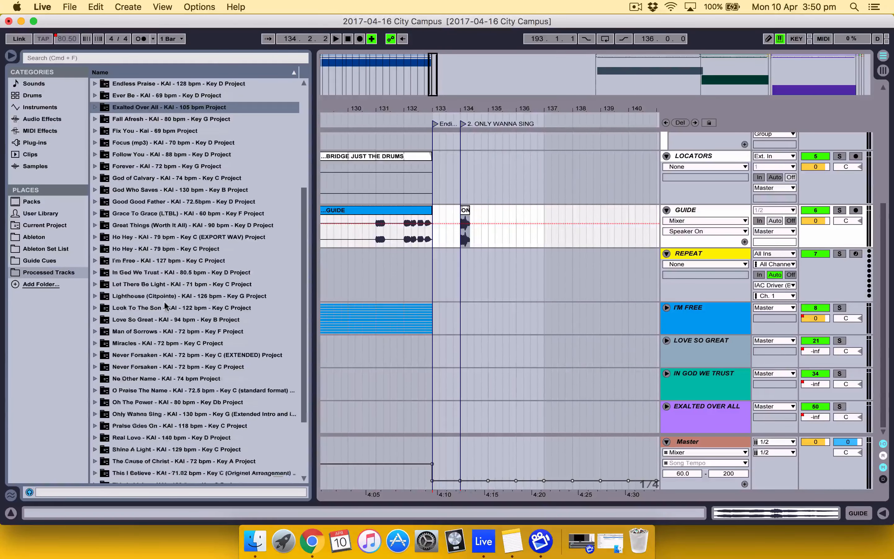
scroll(166, 307, down, 2)
click(95, 344)
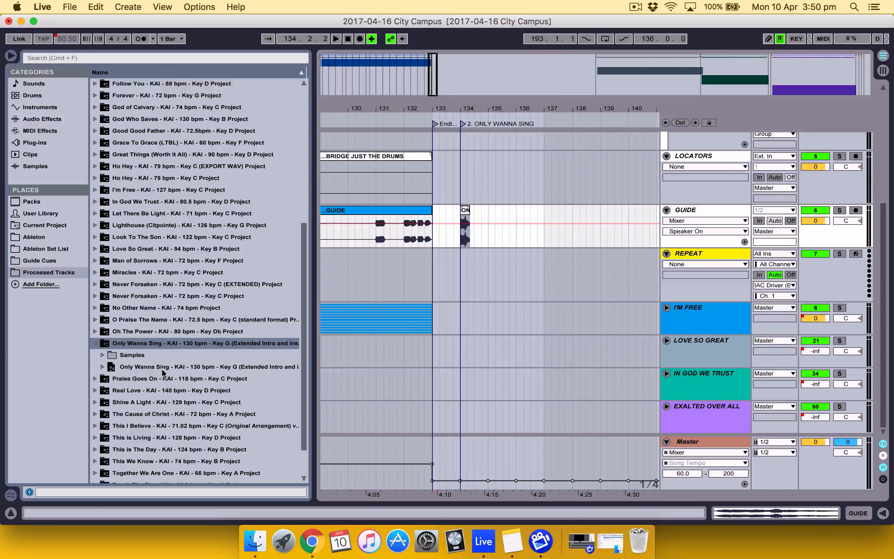
Insert the Only Wanna Sing 130 bpm Key G set's tracks between the I'M FREE and LOVE SO GREAT groups
click(190, 367)
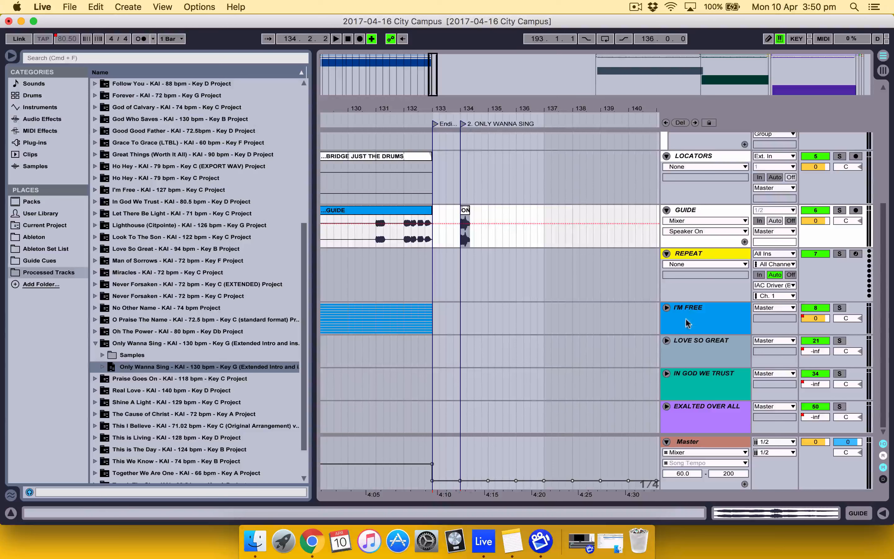
double_click(211, 366)
drag(459, 339, 477, 336)
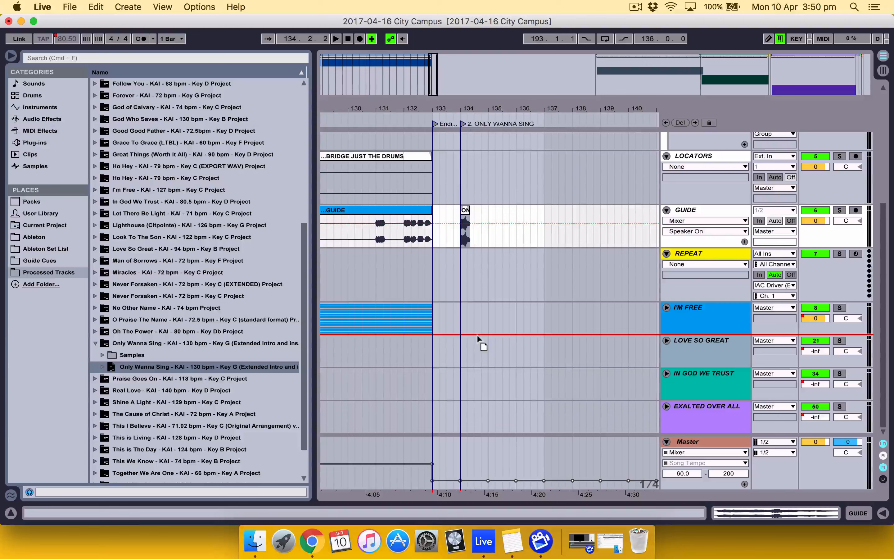
drag(478, 336, 476, 335)
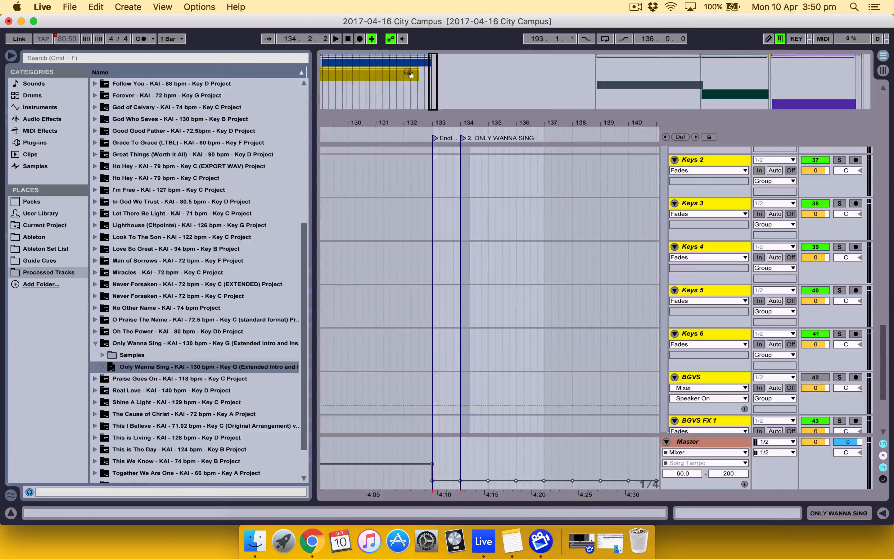
Select all imported ONLY WANNA SING clips from the yellow TEMPO track down to BGVS FX 1 and cut them
click(407, 74)
scroll(382, 266, left, 15)
scroll(383, 265, up, 5)
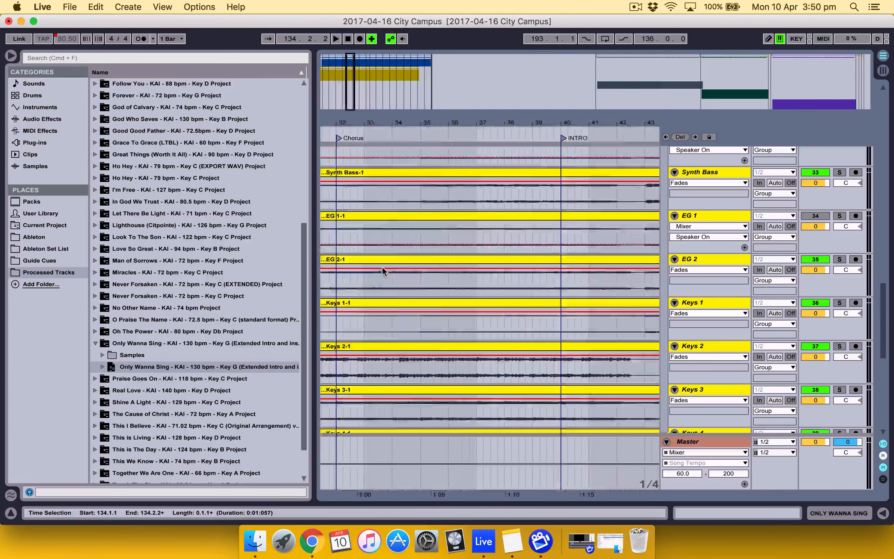
scroll(383, 265, up, 10)
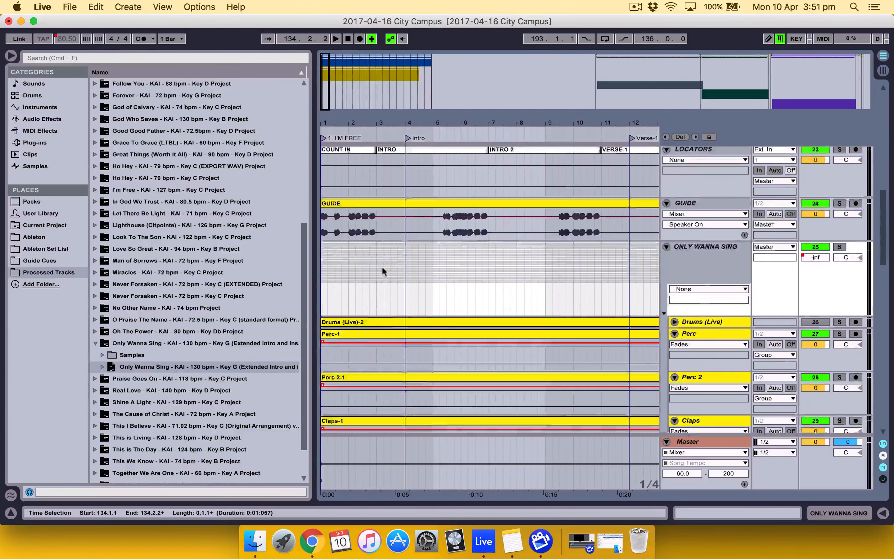
scroll(382, 266, up, 5)
click(400, 221)
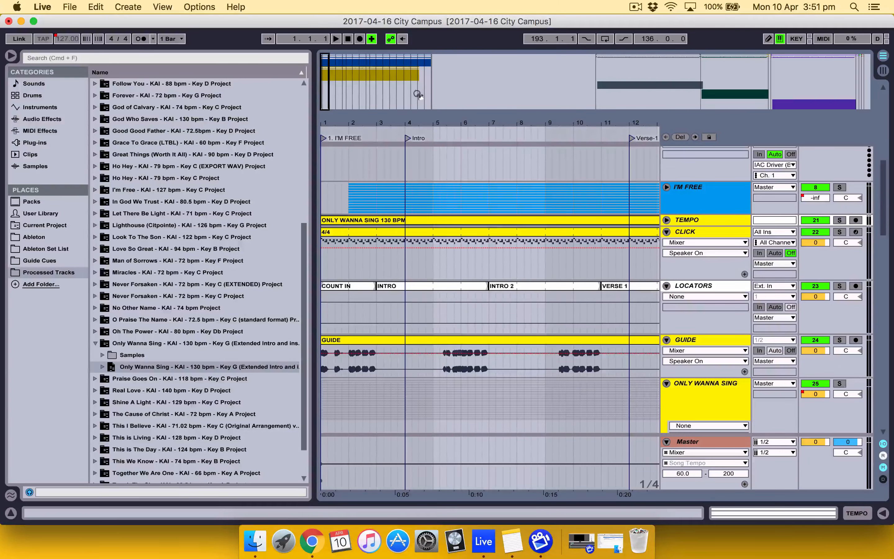
click(417, 84)
scroll(516, 238, down, 10)
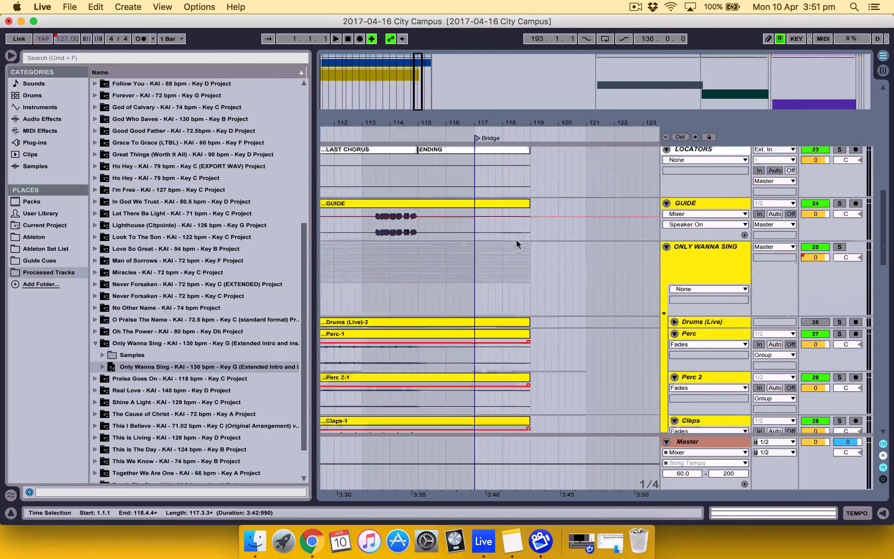
scroll(517, 238, down, 12)
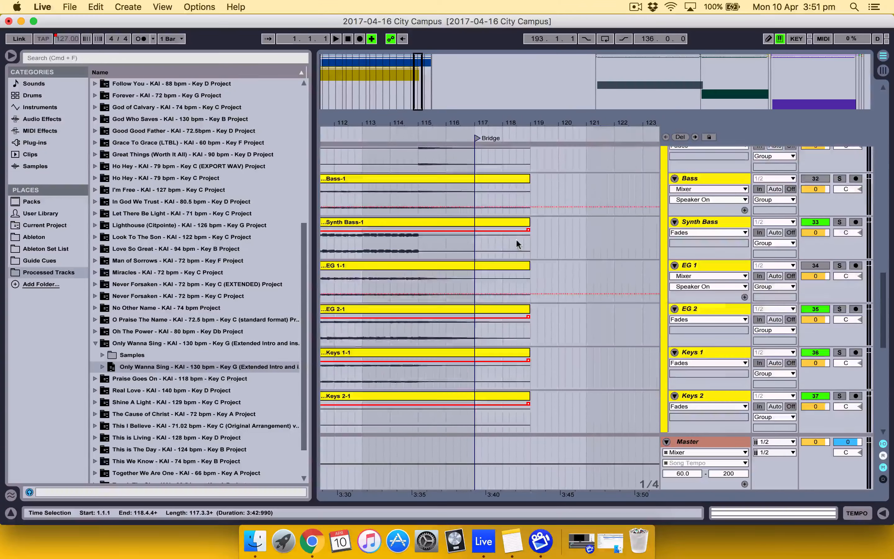
scroll(519, 244, down, 12)
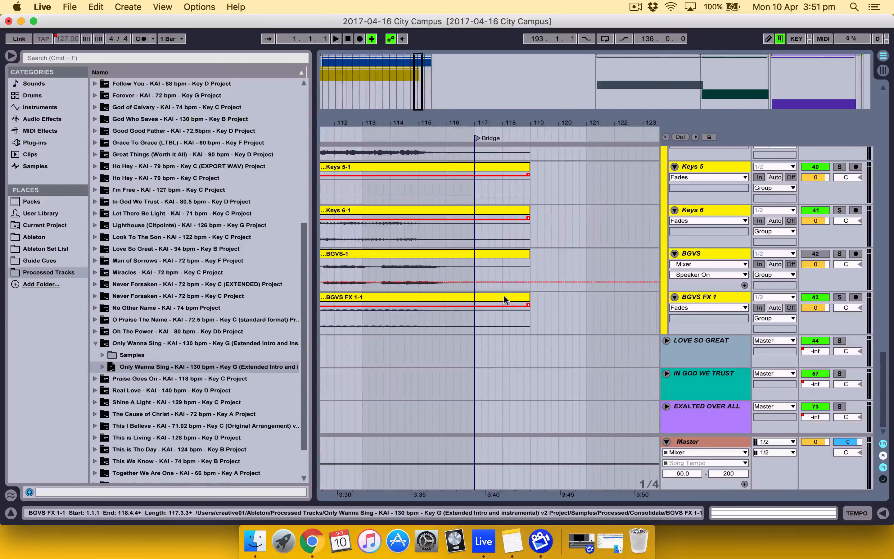
click(504, 299)
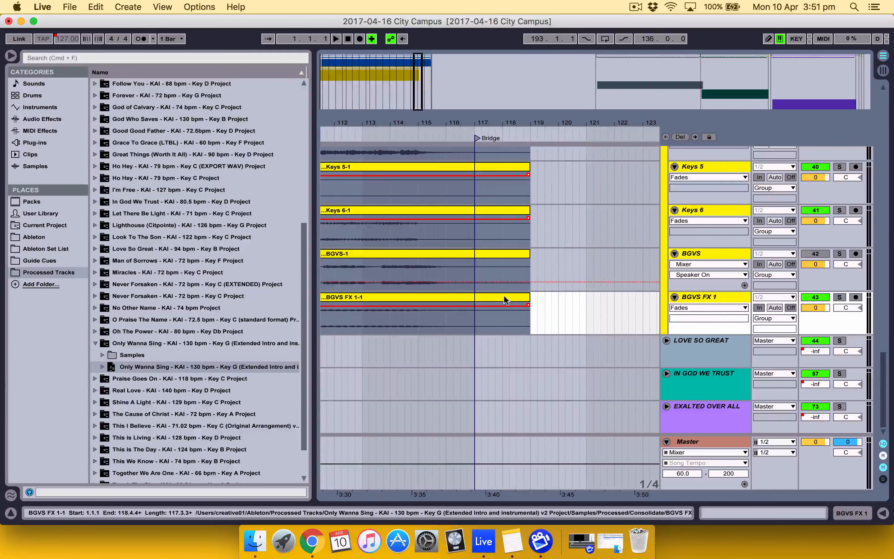
key(Delete)
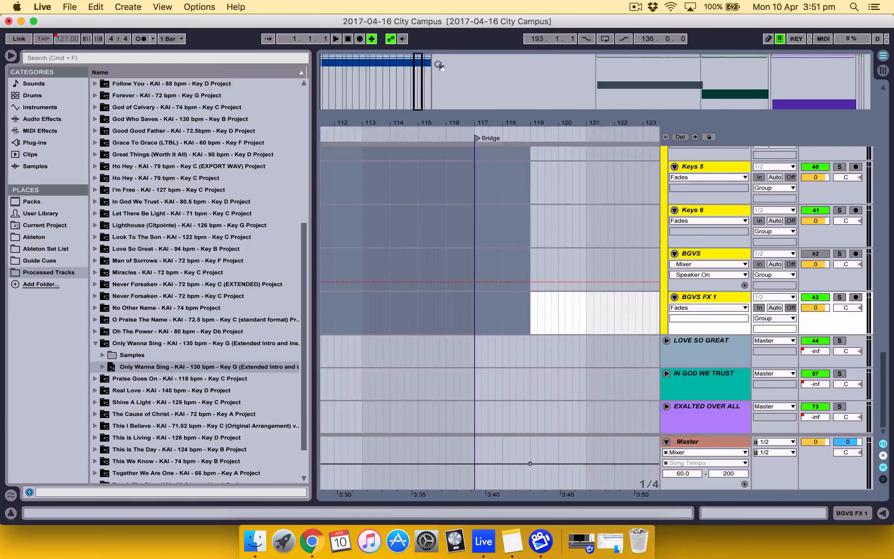
Unfold the yellow TEMPO track and paste the ONLY WANNA SING clips starting at bar 135
drag(418, 82, 431, 82)
scroll(518, 255, up, 20)
click(703, 258)
click(507, 257)
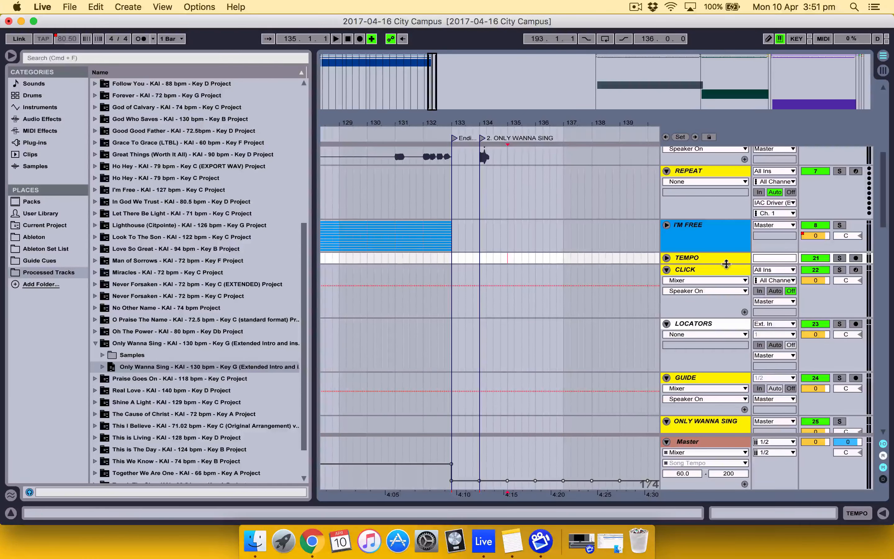
click(666, 258)
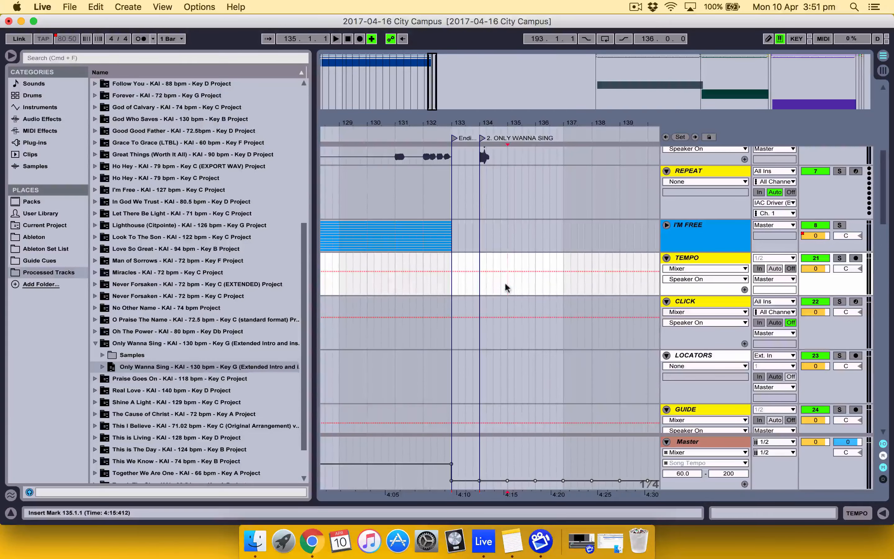
key(super+v)
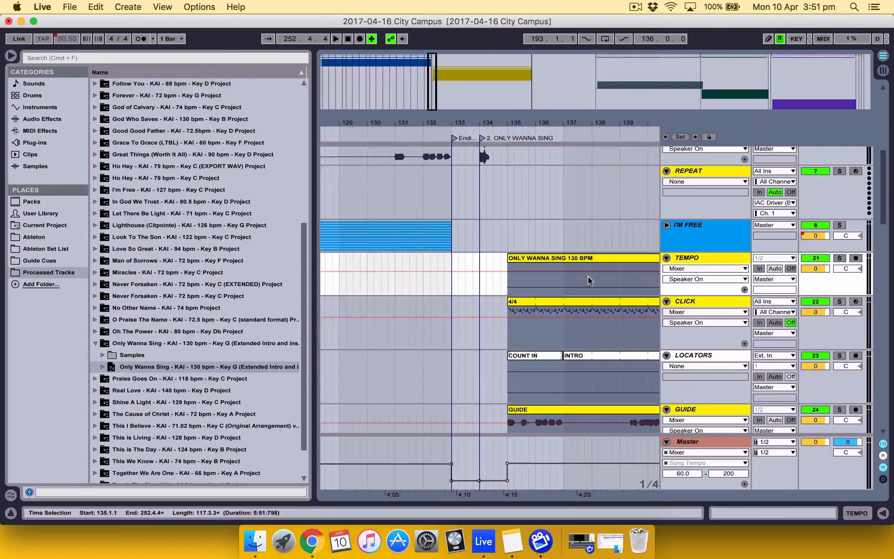
Move the ONLY WANNA SING 130 BPM clip from the yellow TEMPO track to bar 135 of the set's main TEMPO track
scroll(591, 276, down, 2)
scroll(590, 276, up, 10)
scroll(590, 276, right, 4)
scroll(590, 281, left, 4)
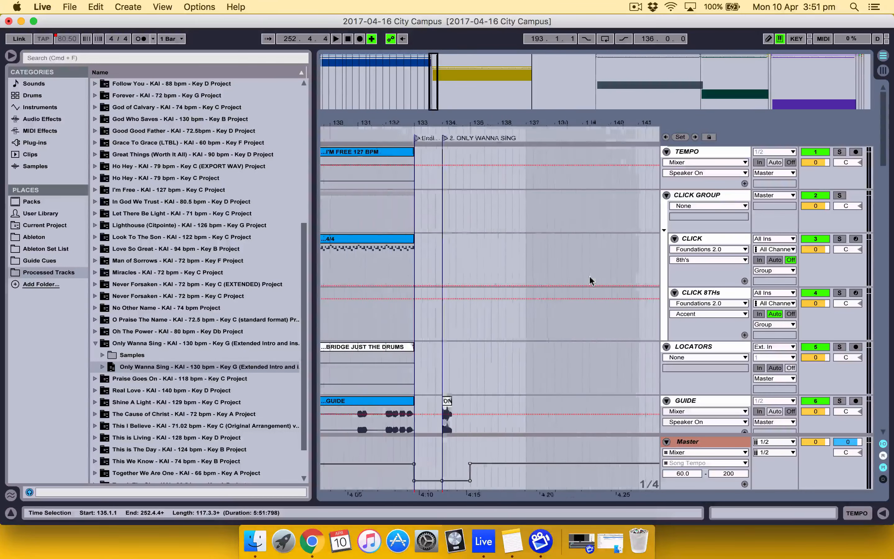
scroll(590, 281, down, 6)
scroll(590, 281, right, 1)
click(587, 310)
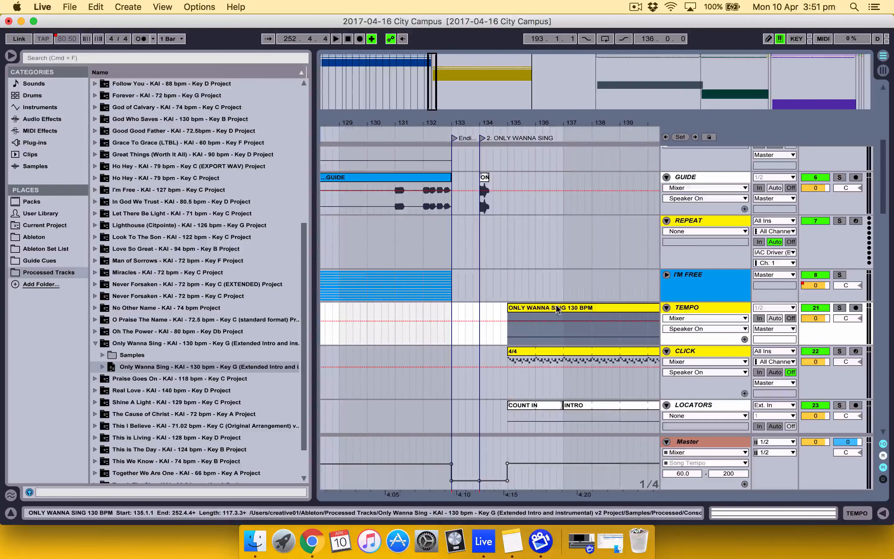
key(super+x)
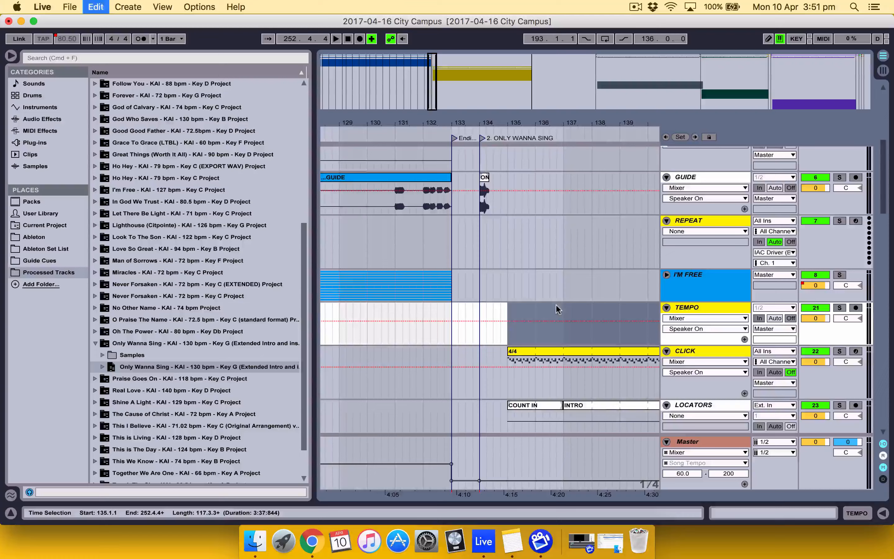
scroll(557, 306, up, 10)
click(519, 179)
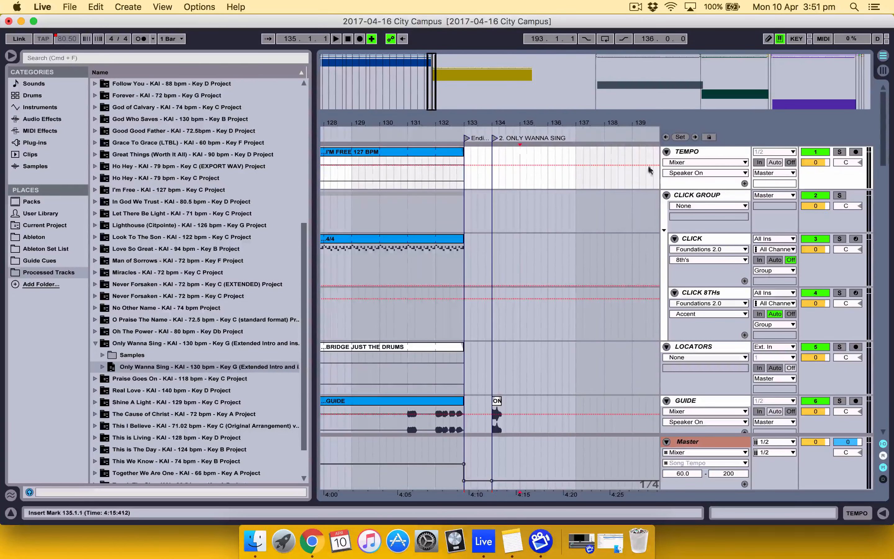
key(super+v)
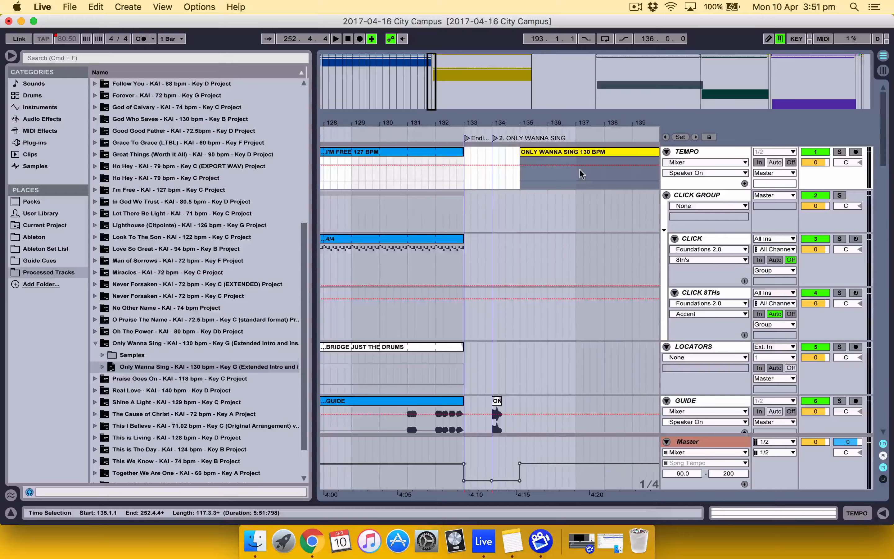
Move the 4/4 clip from the yellow CLICK track to bar 135 of the main CLICK track in the CLICK GROUP
scroll(580, 169, down, 10)
click(585, 250)
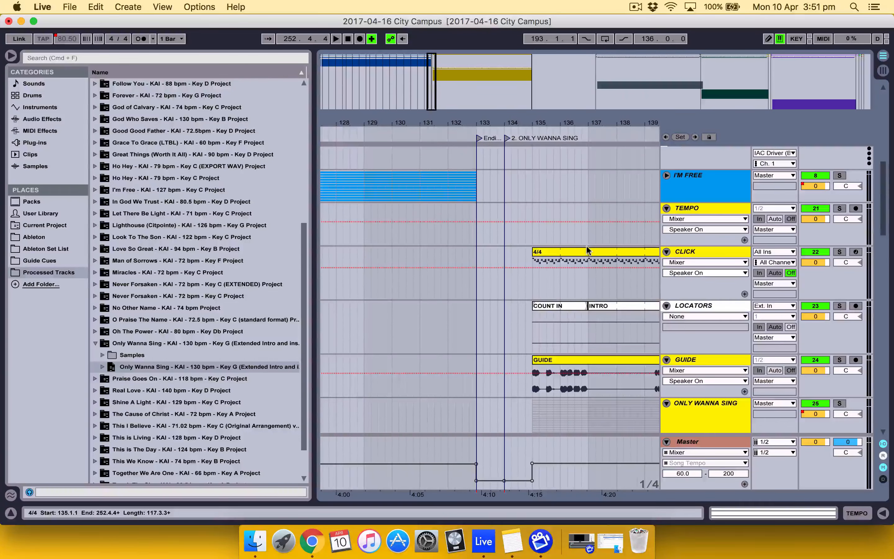
scroll(586, 251, up, 9)
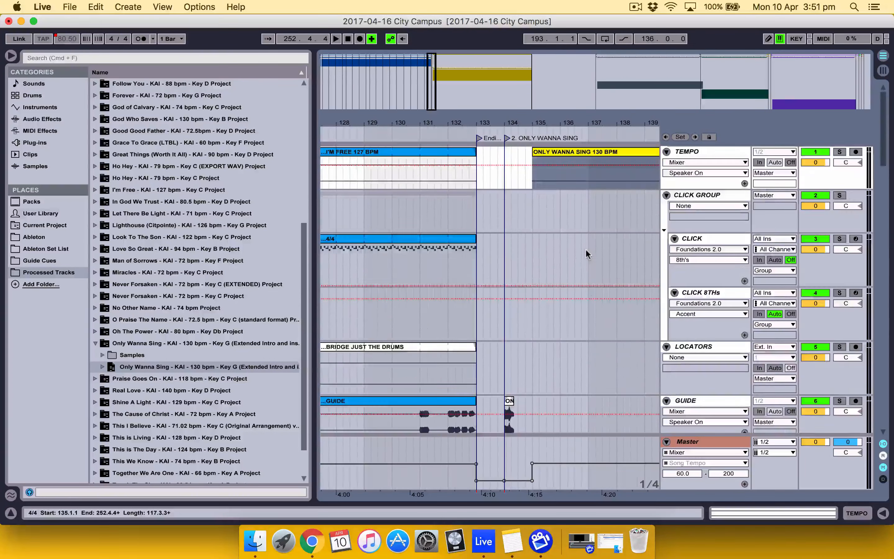
scroll(586, 251, down, 5)
scroll(587, 266, down, 3)
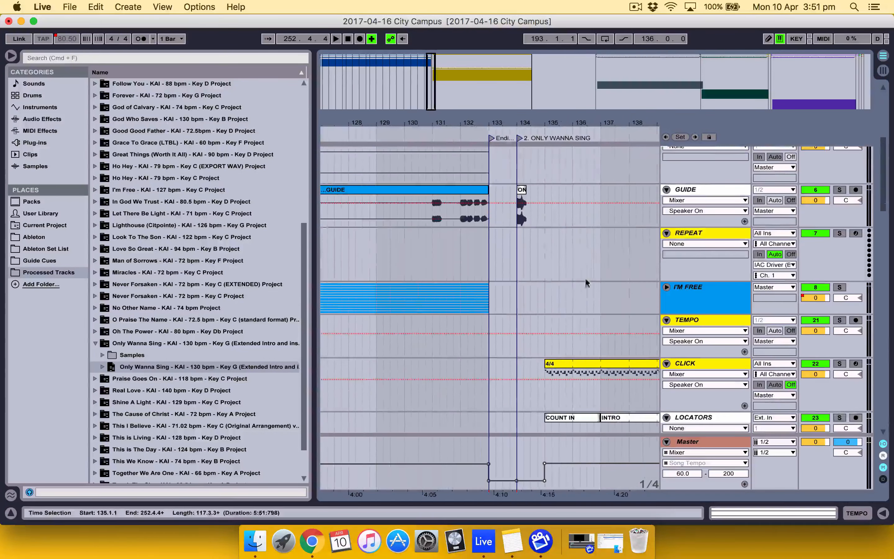
click(587, 363)
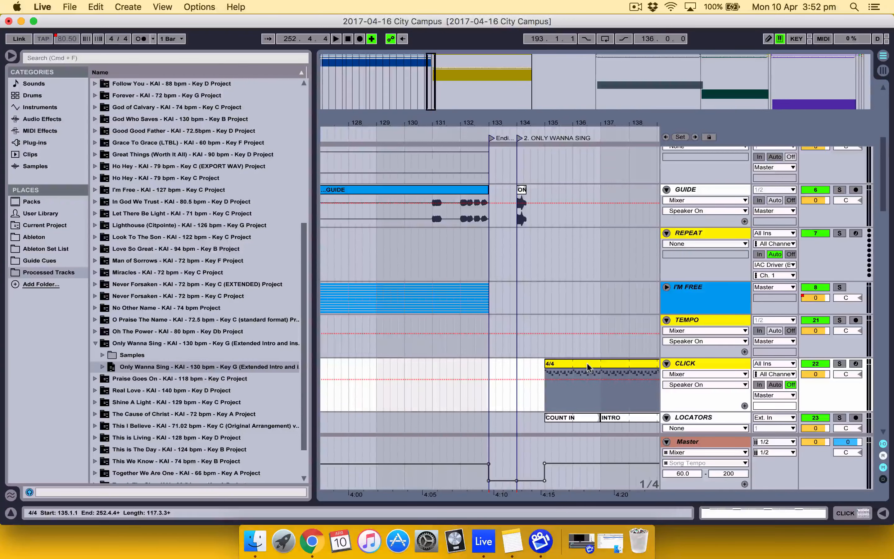
key(Delete)
scroll(587, 363, up, 8)
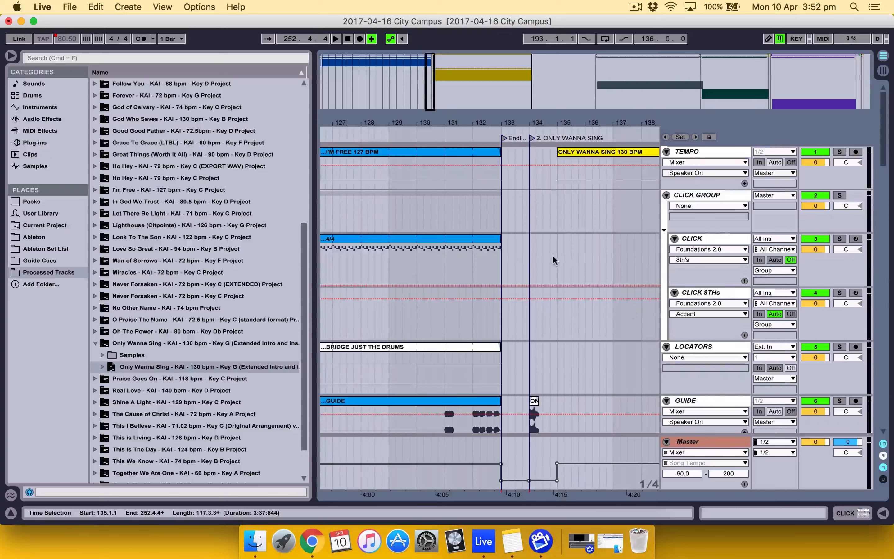
click(554, 256)
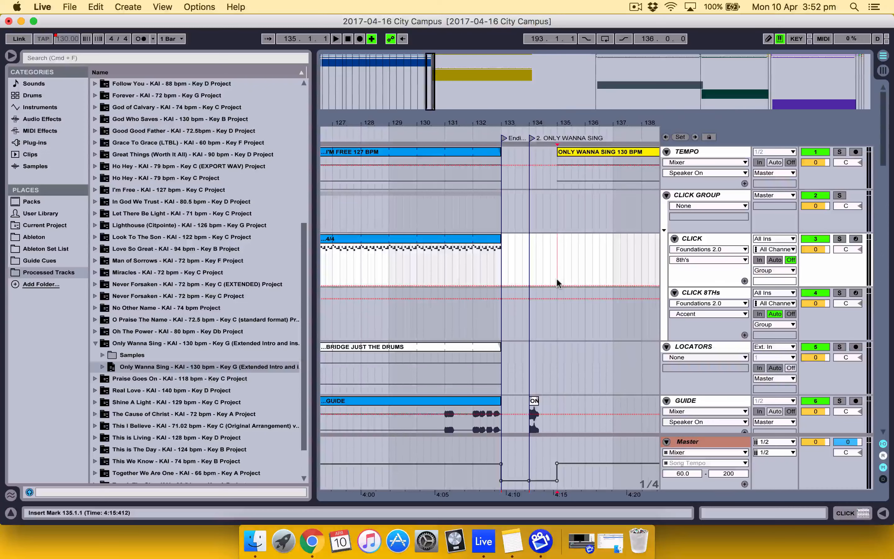
key(super+v)
Move all imported LOCATORS and GUIDE clips together to bar 135 of the set's main LOCATORS and GUIDE tracks
scroll(558, 280, down, 5)
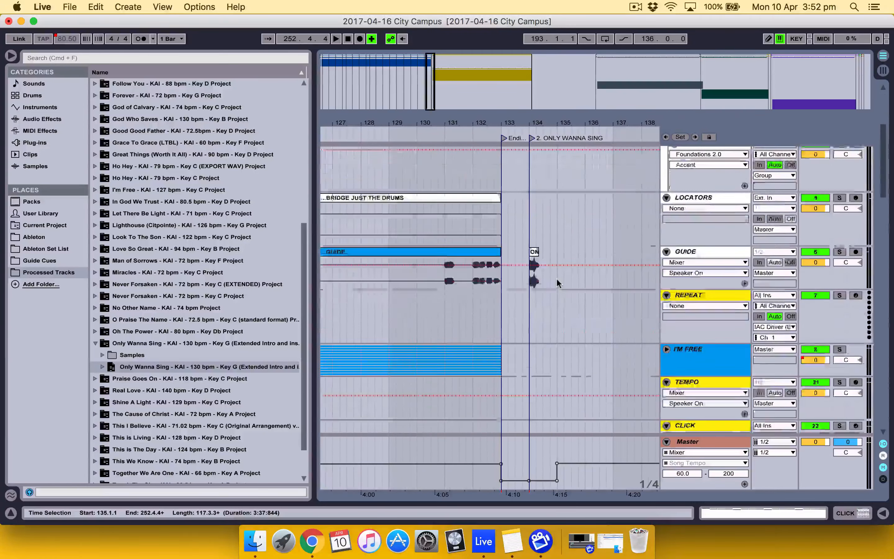
scroll(556, 278, down, 10)
click(585, 280)
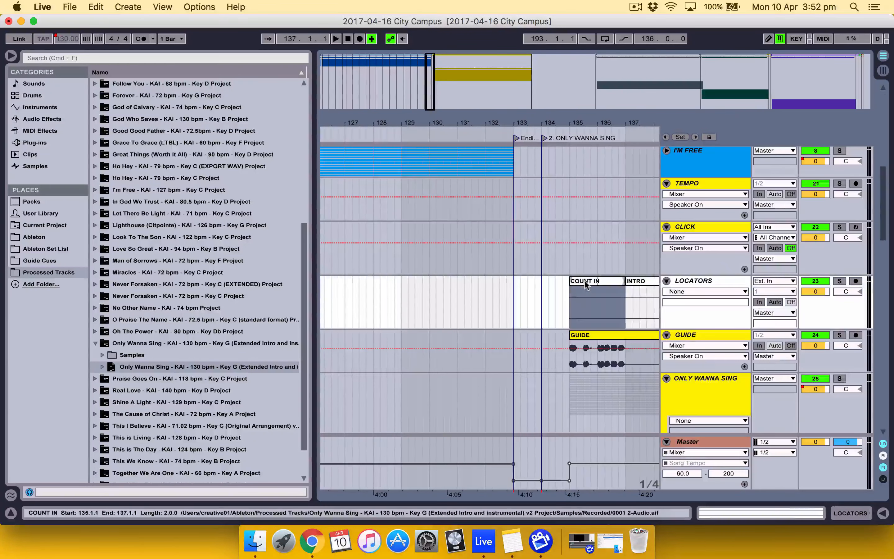
click(595, 335)
scroll(595, 332, right, 5)
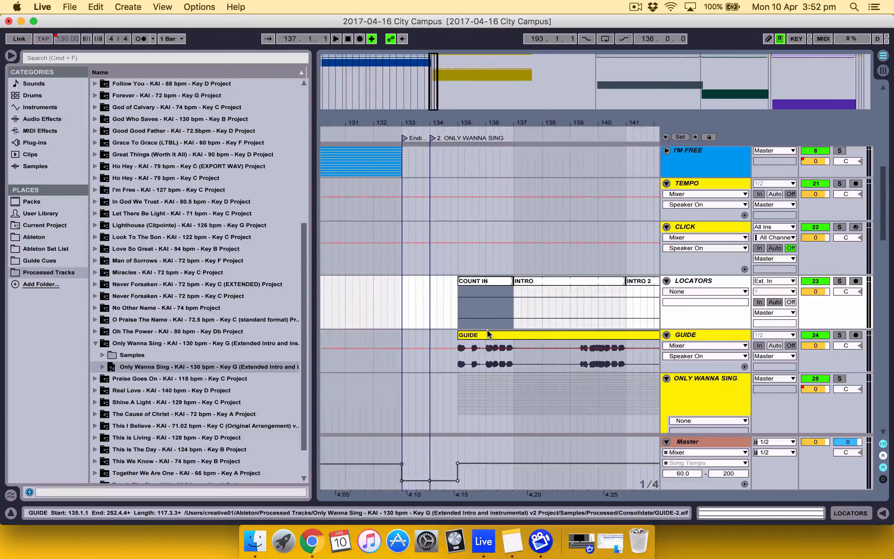
click(481, 335)
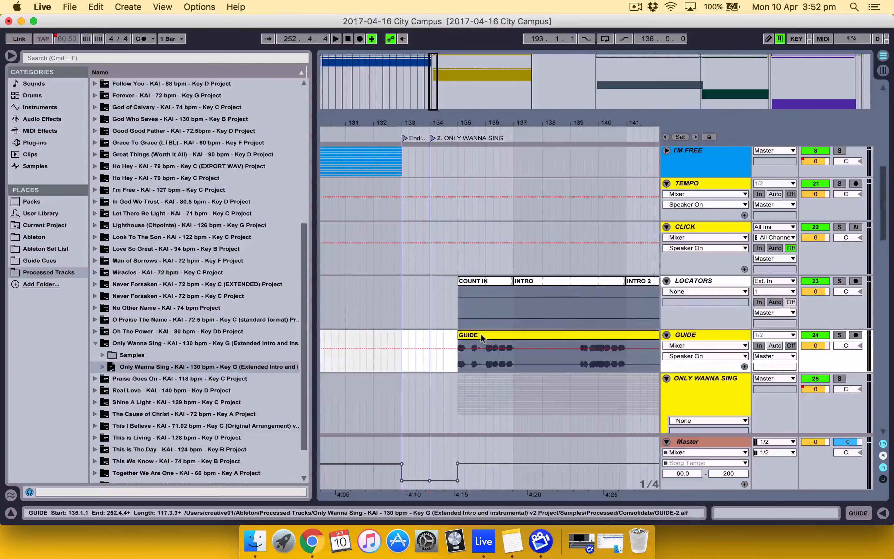
key(super+x)
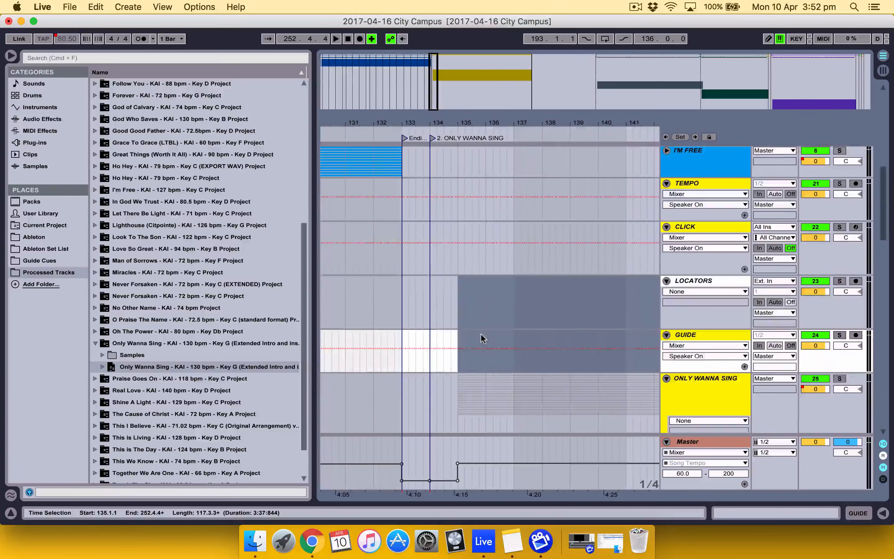
scroll(481, 335, up, 10)
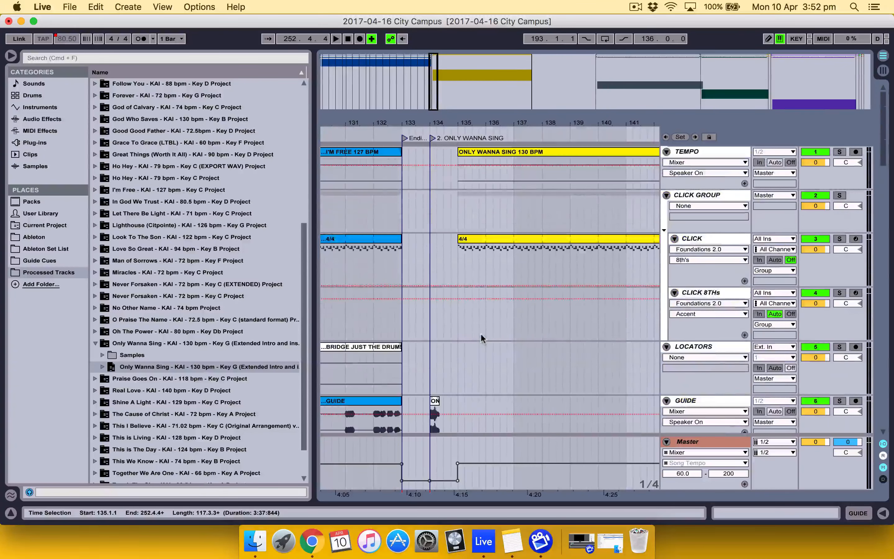
click(476, 368)
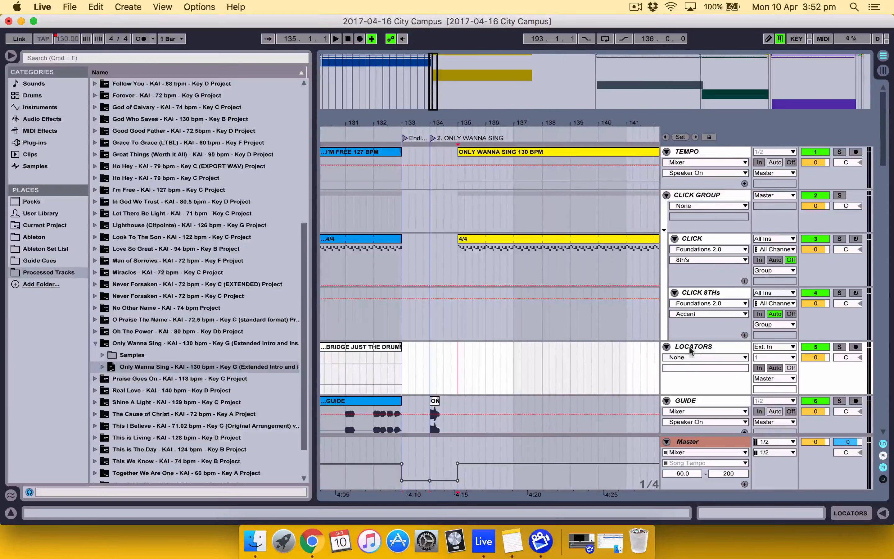
key(super+v)
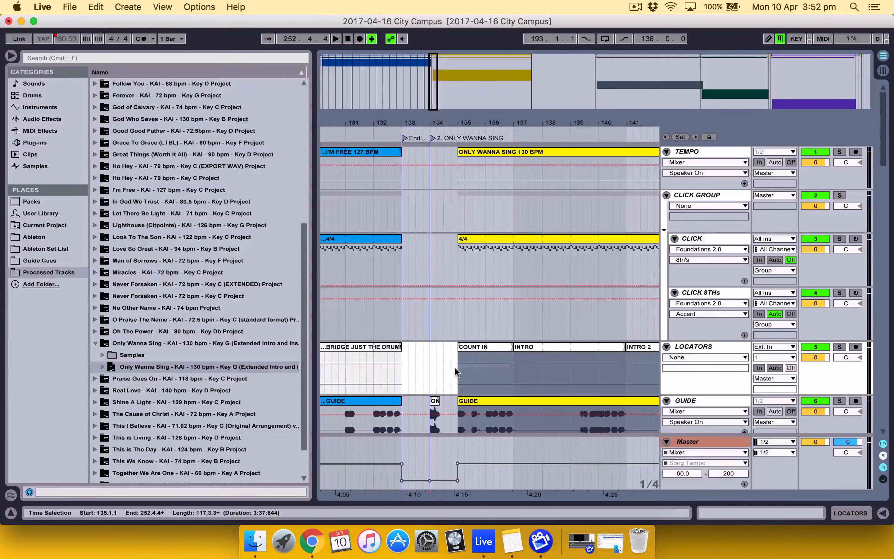
Delete the emptied imported TEMPO, CLICK, LOCATORS and GUIDE tracks, and fold the ONLY WANNA SING group
scroll(455, 367, down, 10)
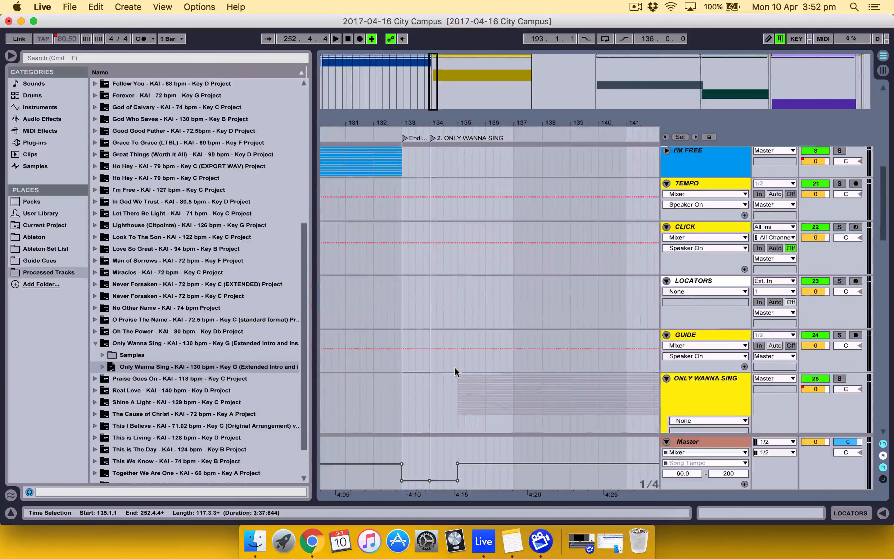
click(707, 181)
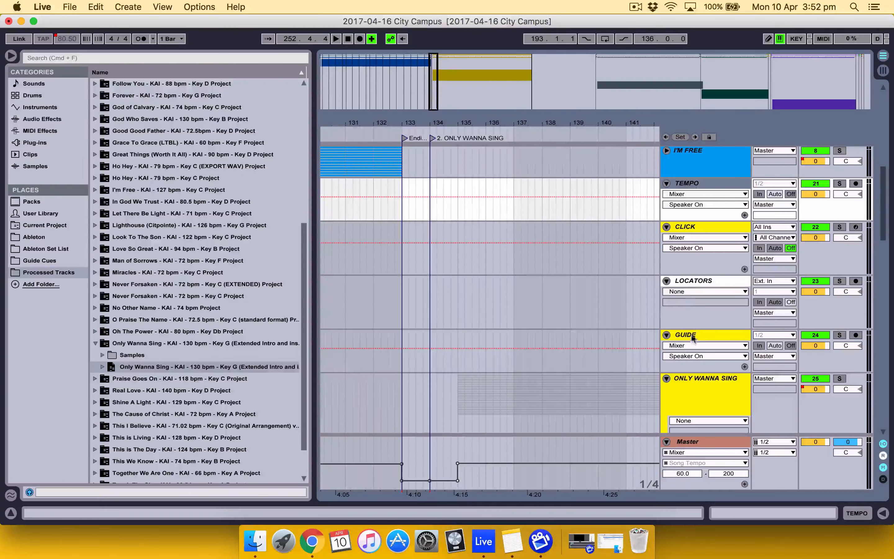
click(704, 335)
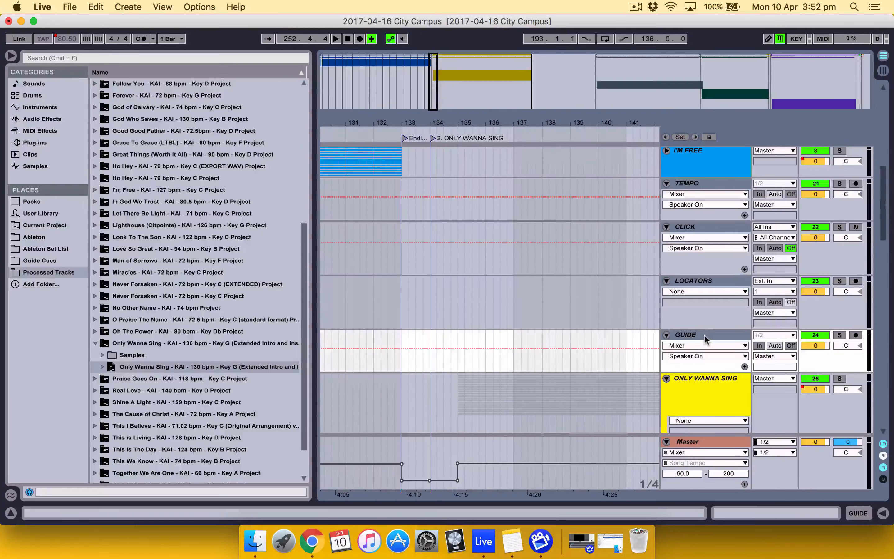
key(BackSpace)
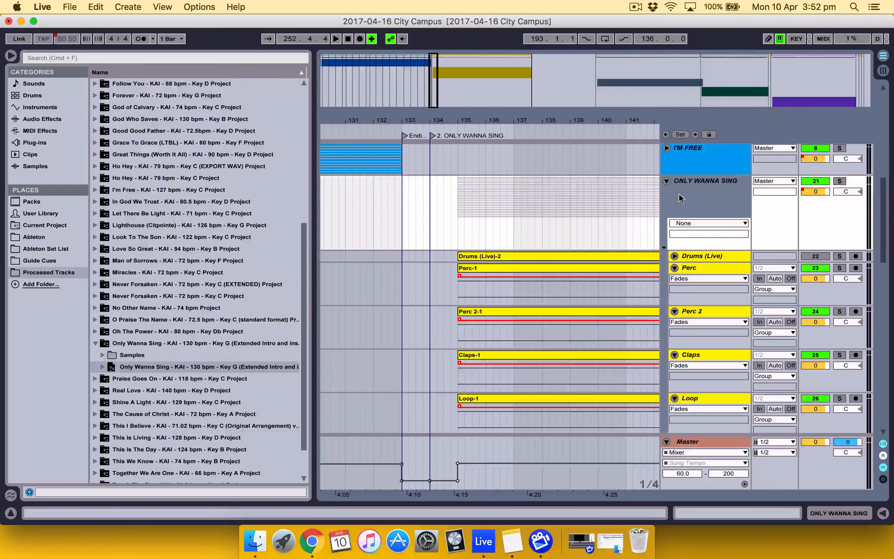
click(667, 181)
key(super+z)
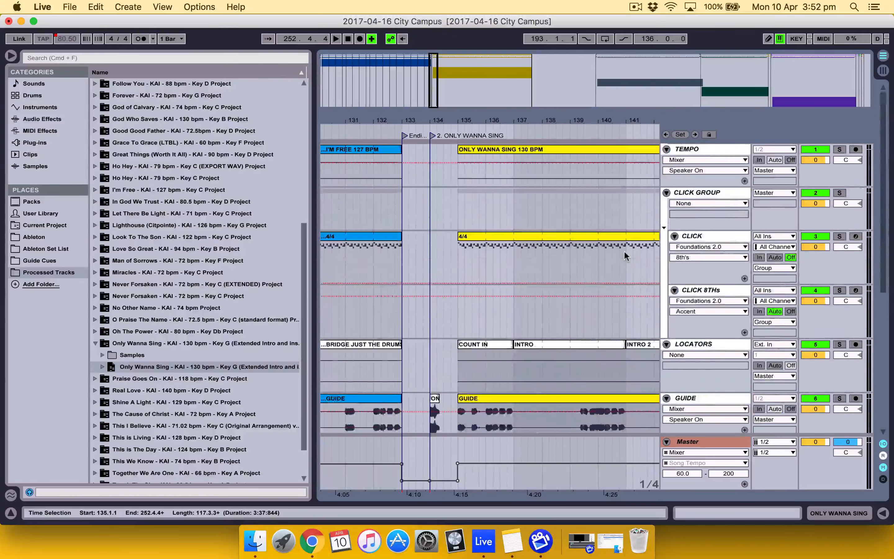
Move the ONLY WANNA SING tempo and 4/4 click clips together to bar 133, and extend the COUNT IN clip's start back to bar 134
click(501, 157)
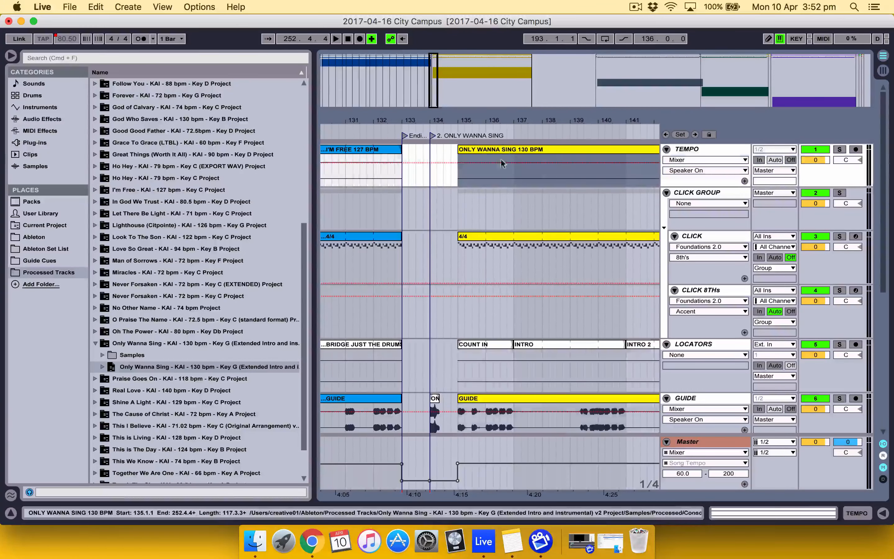
click(507, 233)
drag(459, 149, 426, 149)
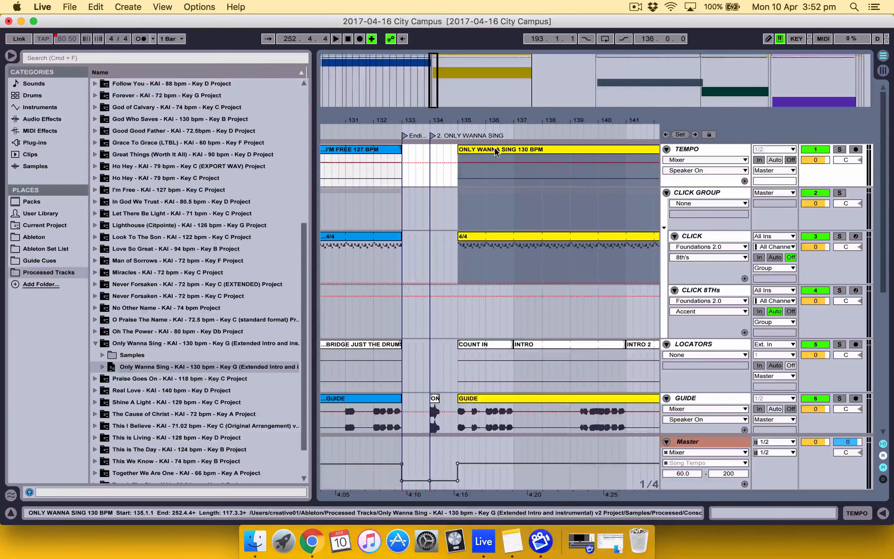
drag(495, 152, 439, 149)
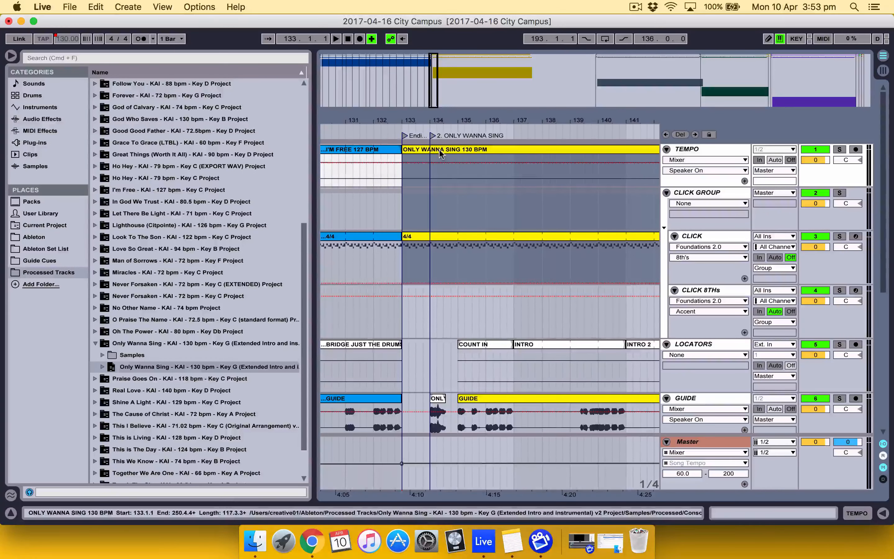
drag(457, 345, 432, 342)
Unfold the I'M FREE group and extend the ends of all its clips, from Drums (Live) through Oohs, to bar 137
scroll(432, 342, down, 8)
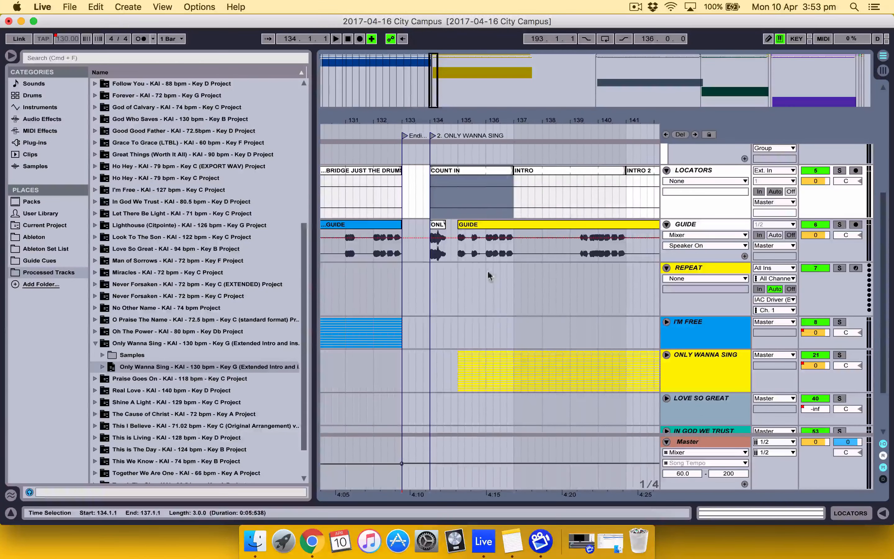
click(666, 322)
scroll(484, 322, down, 5)
click(376, 285)
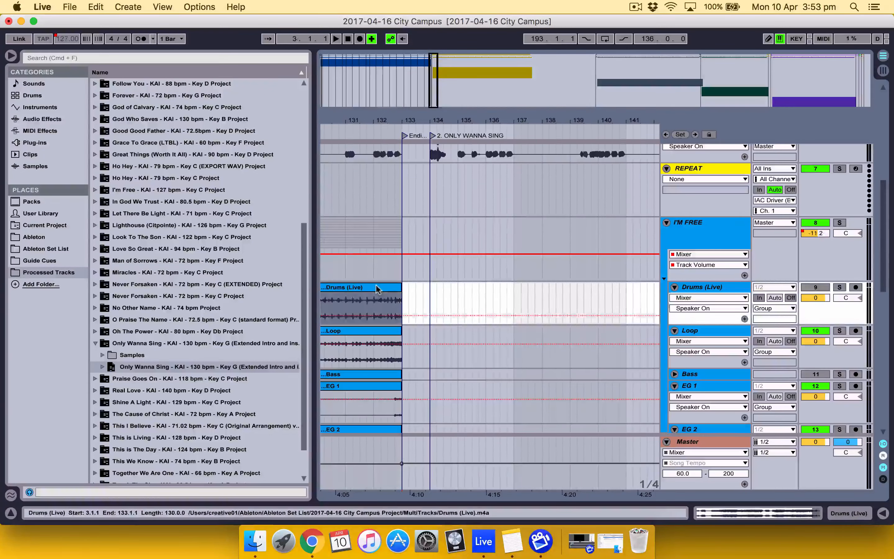
scroll(376, 285, down, 10)
click(378, 297)
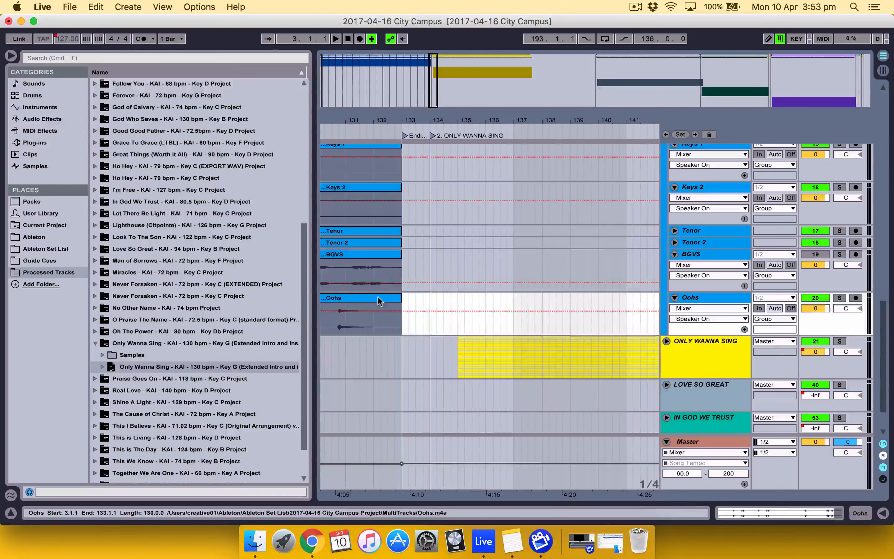
drag(403, 297, 506, 285)
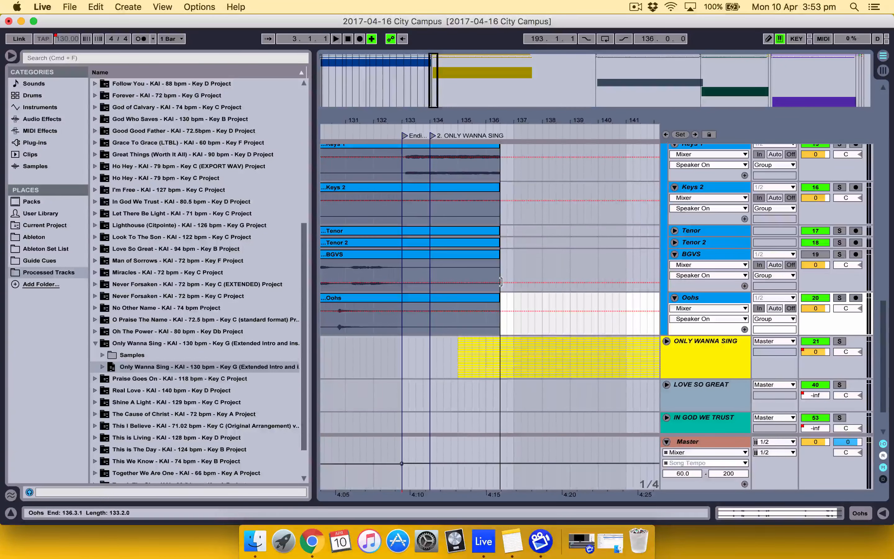
click(502, 283)
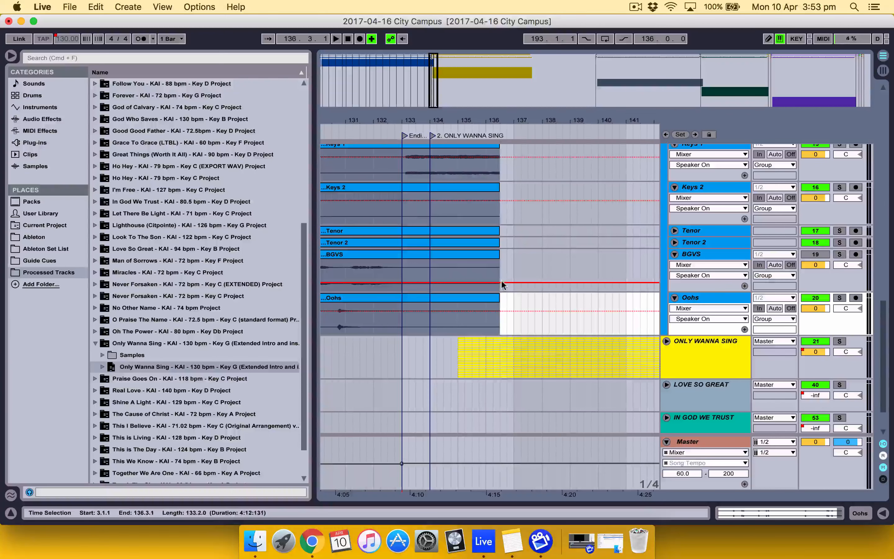
drag(498, 297, 517, 296)
scroll(500, 342, up, 10)
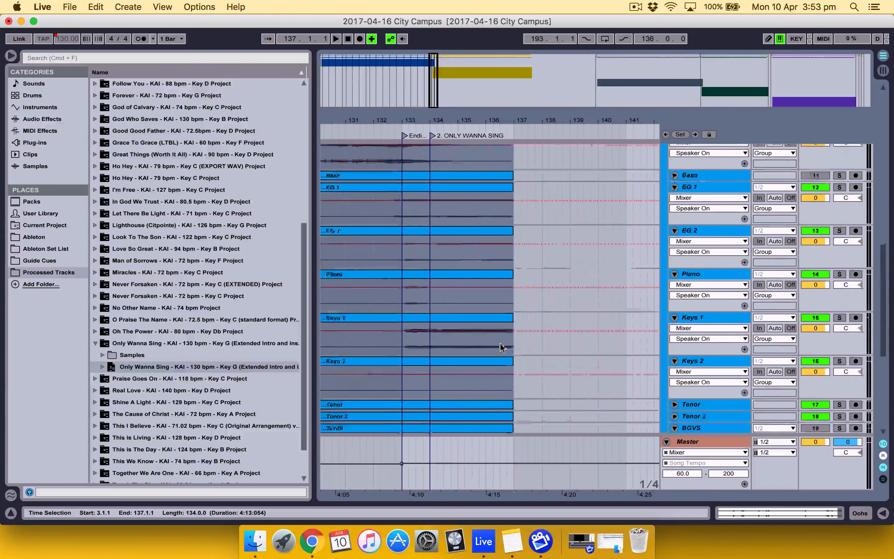
scroll(501, 348, left, 1)
scroll(500, 347, up, 6)
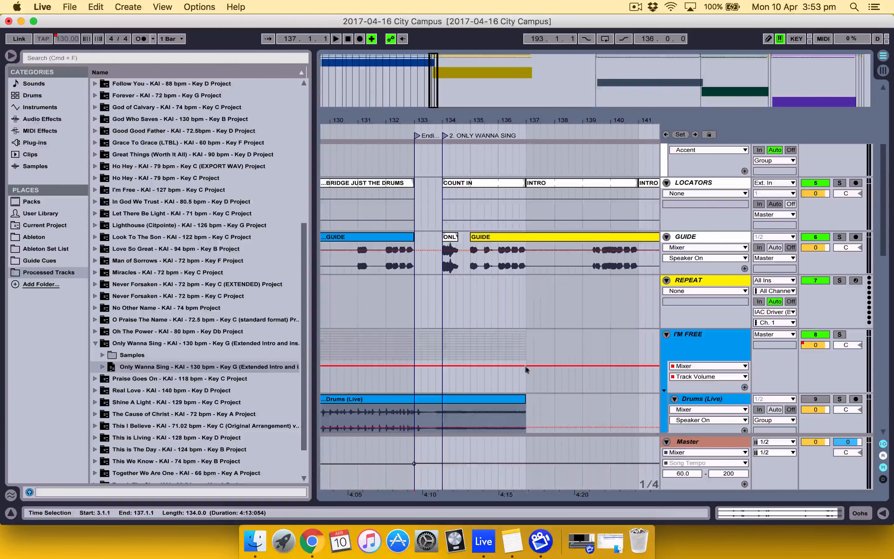
click(527, 266)
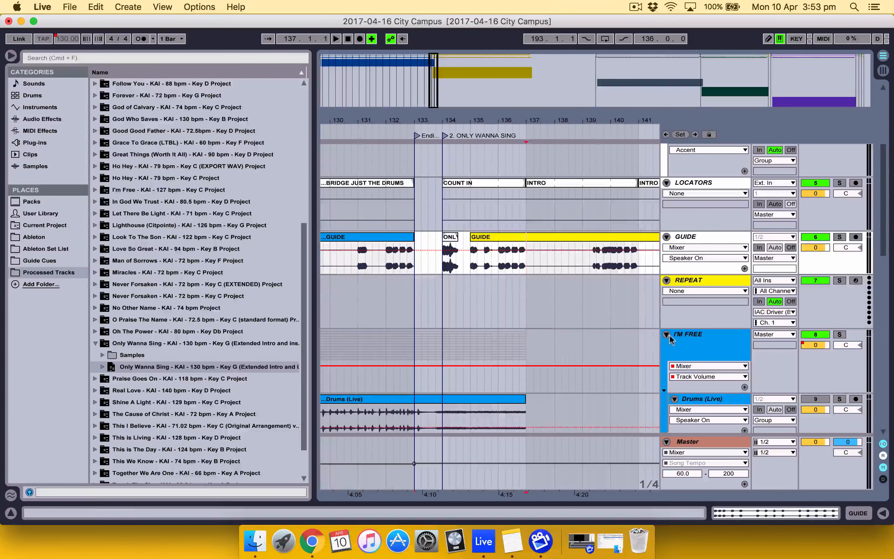
Automate the I'M FREE group's Track Volume to fade from its current level at bar 133 down to silence at bar 137
click(688, 376)
click(684, 375)
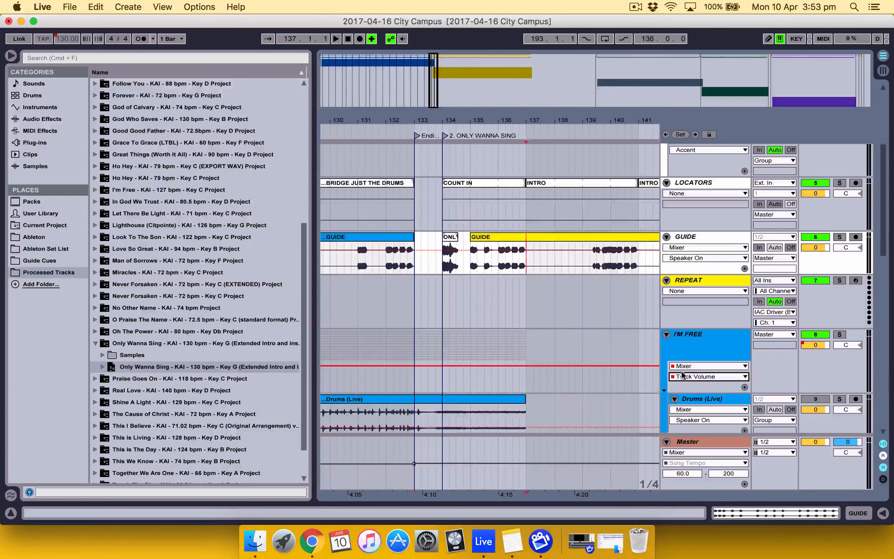
click(693, 381)
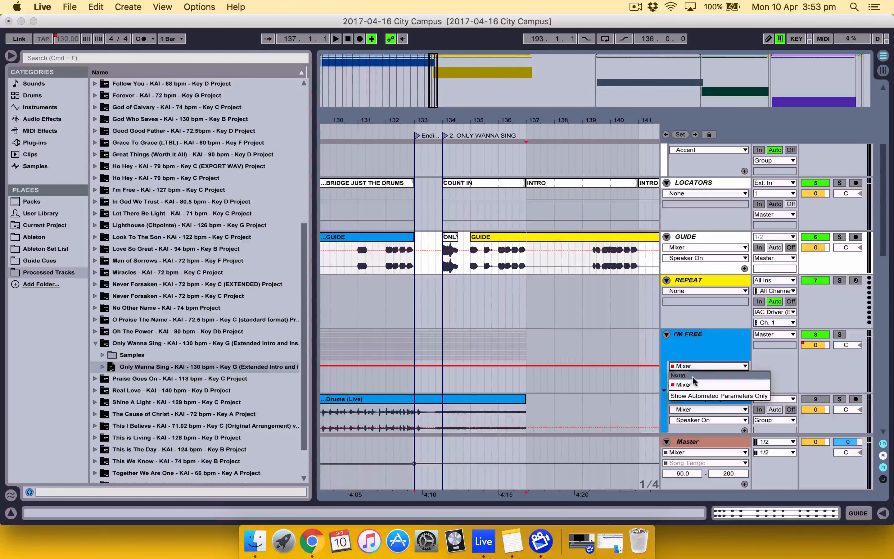
click(693, 375)
click(691, 365)
click(692, 379)
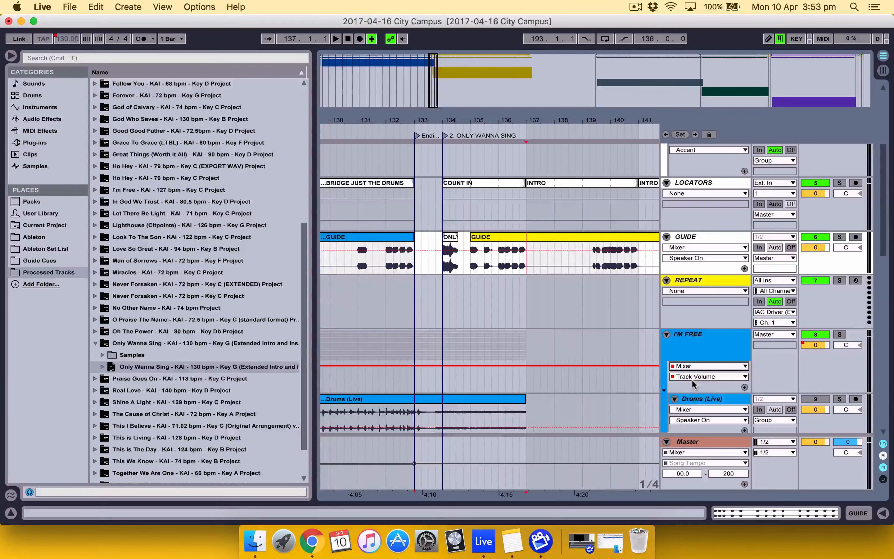
click(696, 376)
click(696, 404)
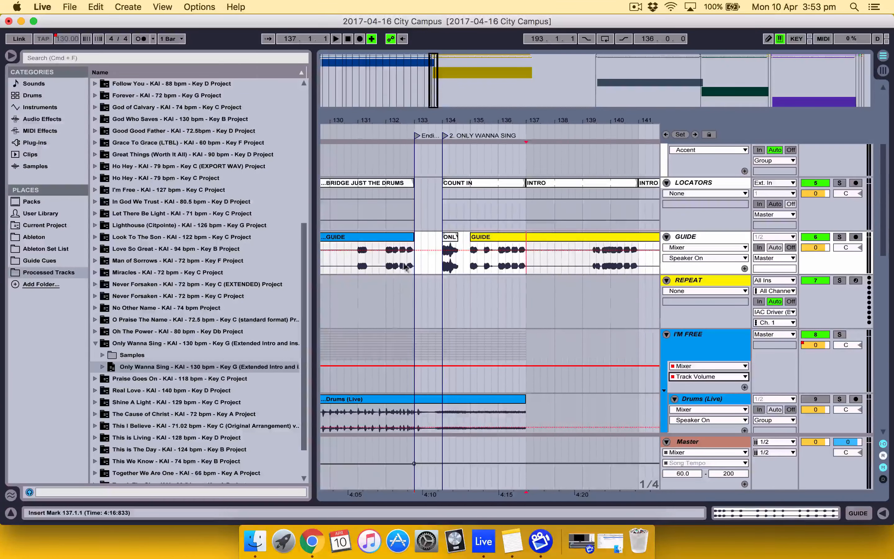
click(413, 366)
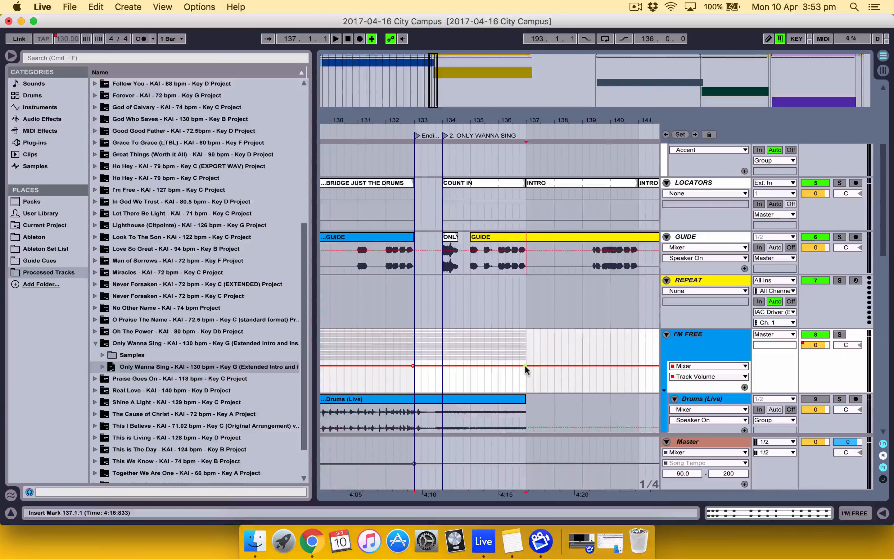
drag(525, 366, 525, 392)
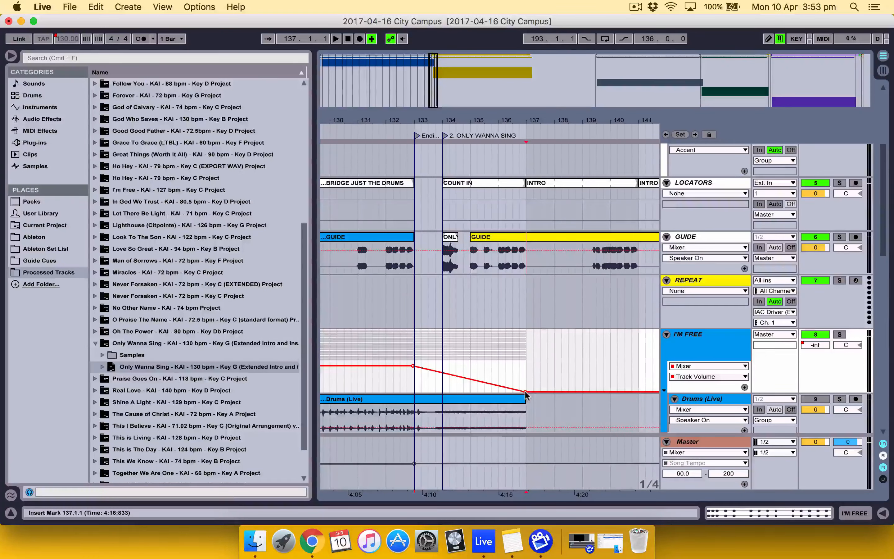
Play the arrangement from bar 131 to check the transition from I'M FREE into ONLY WANNA SING
scroll(526, 395, up, 5)
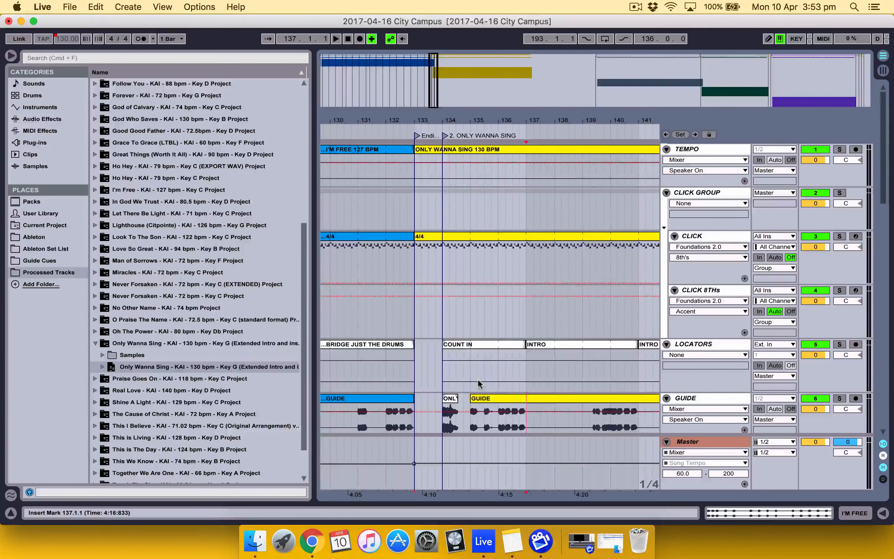
scroll(479, 385, left, 3)
scroll(478, 384, left, 3)
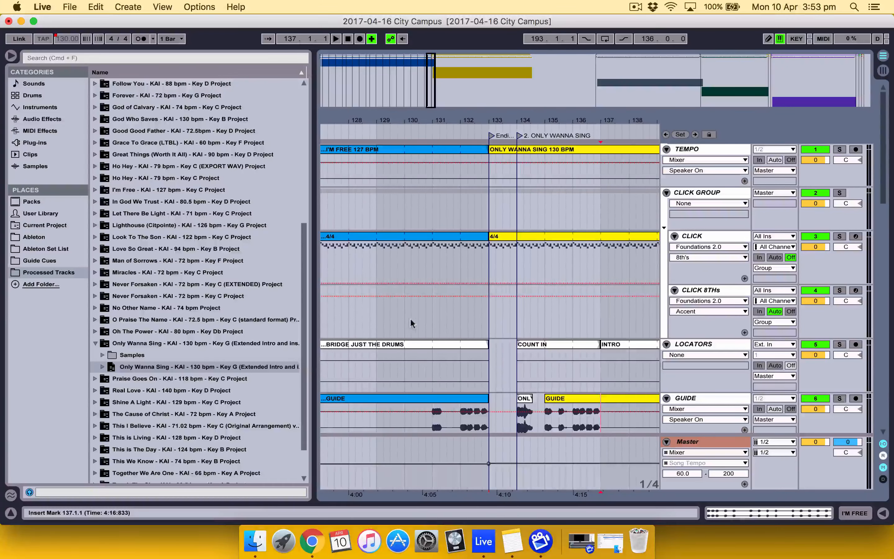
click(426, 321)
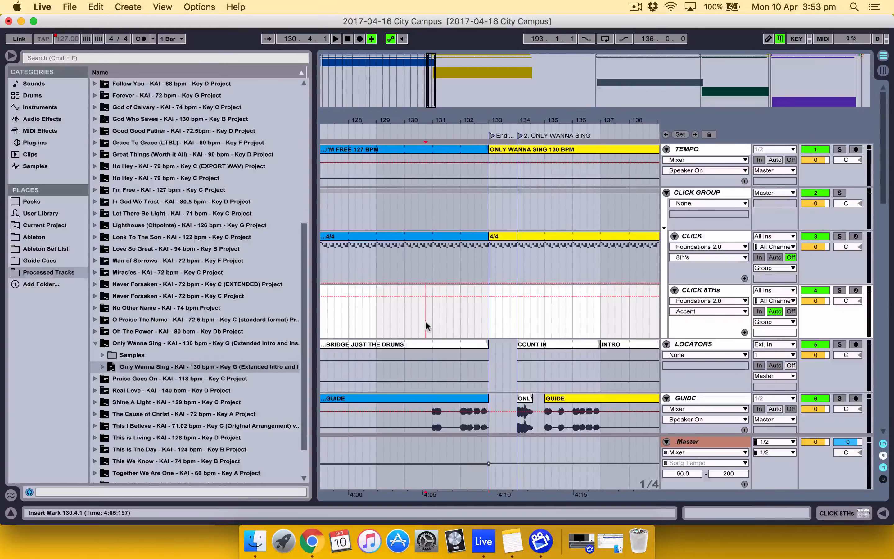
click(432, 320)
key(space)
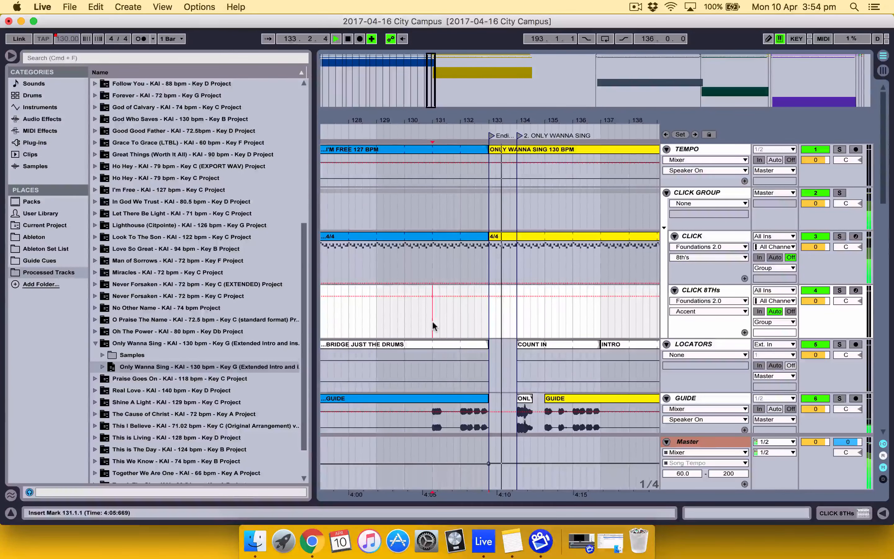
scroll(432, 321, right, 5)
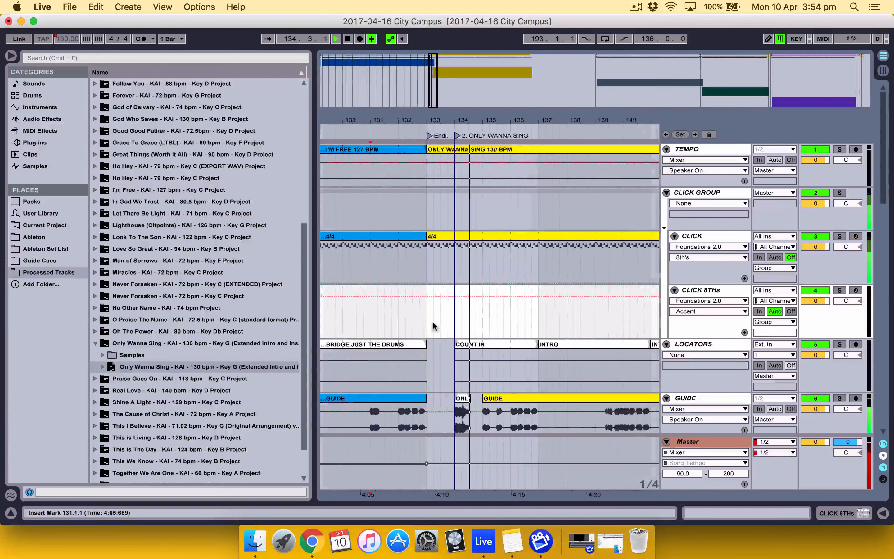
scroll(433, 320, down, 5)
scroll(432, 321, down, 3)
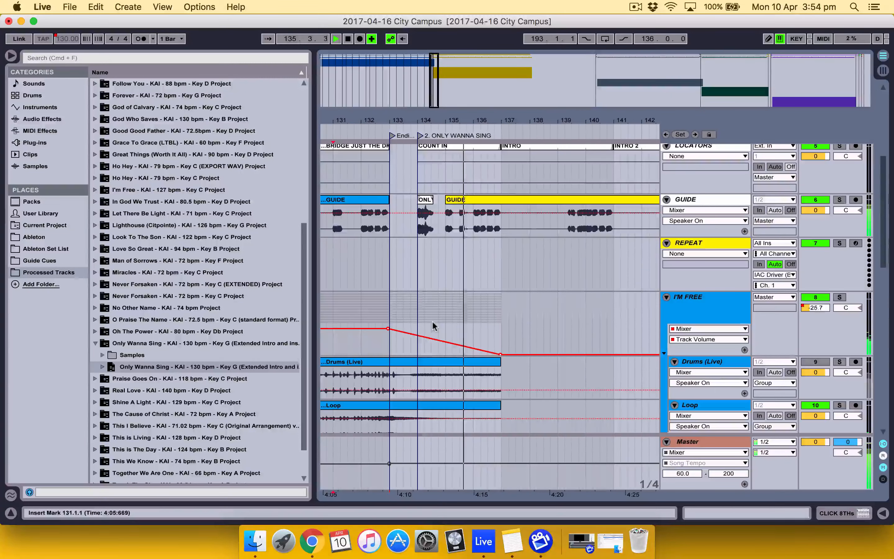
scroll(494, 355, down, 3)
scroll(494, 356, down, 3)
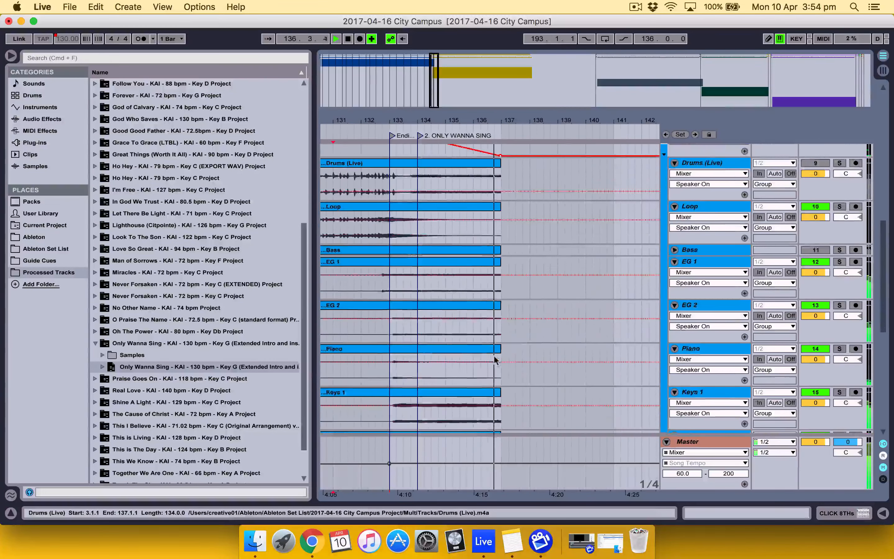
scroll(494, 355, up, 5)
scroll(494, 355, up, 3)
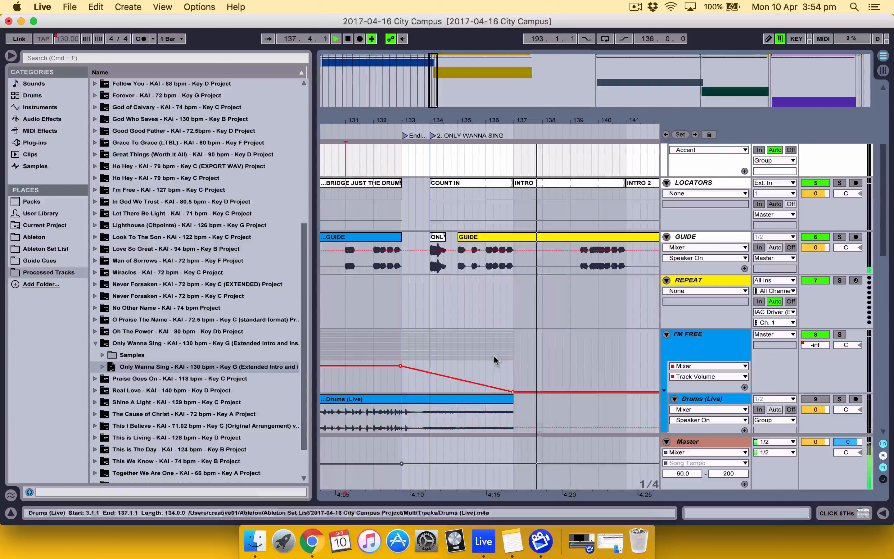
Stop playback, fold the I'M FREE group, unfold ONLY WANNA SING and show that group's Mixer Track Volume automation
click(667, 334)
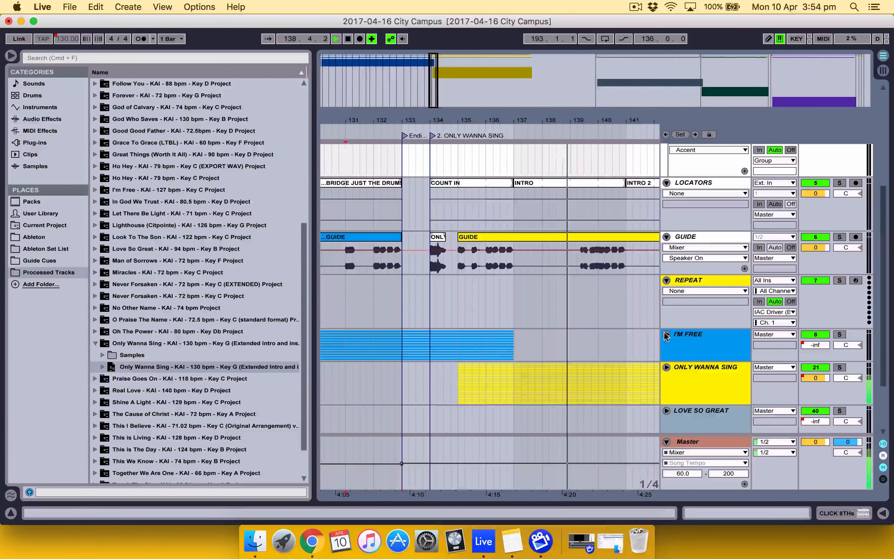
click(667, 367)
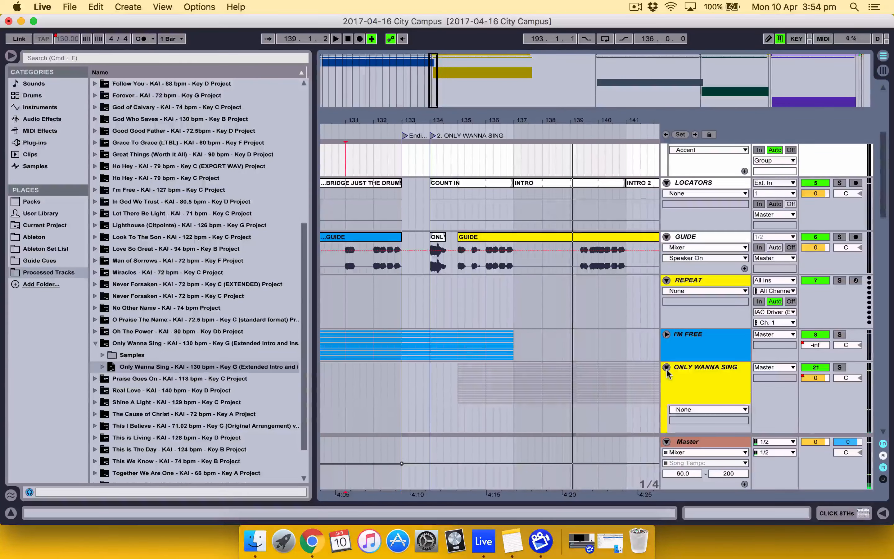
scroll(668, 373, down, 2)
click(689, 372)
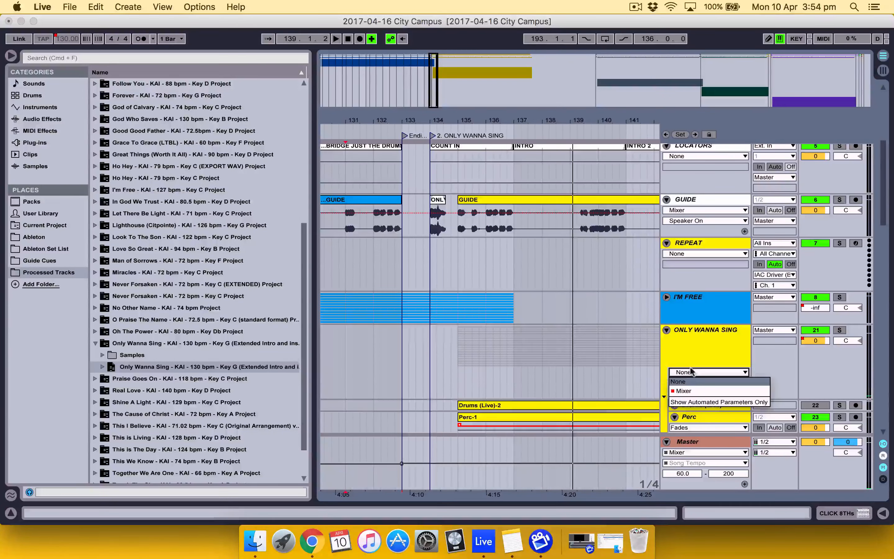
click(689, 392)
click(690, 382)
click(684, 408)
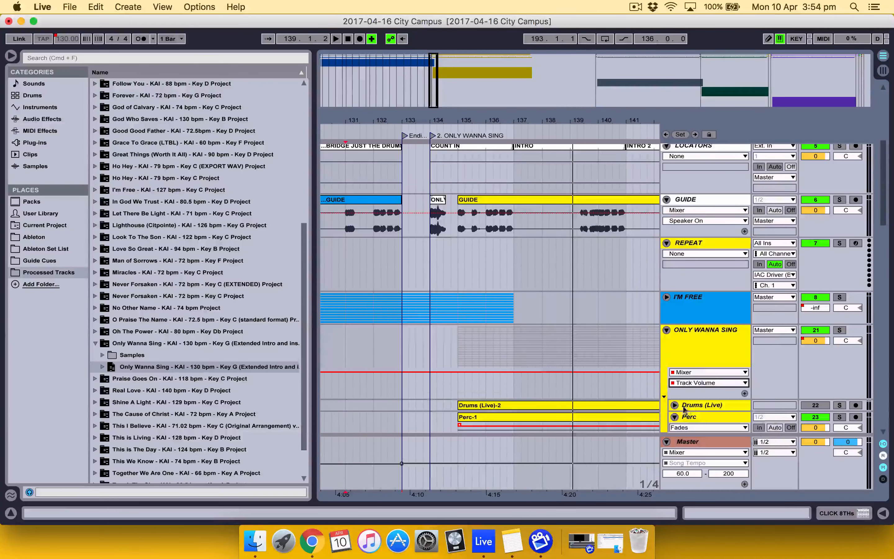
Fade the ONLY WANNA SING group's volume in from silence at bar 135 to its normal level at bar 137, and fold the group
click(513, 371)
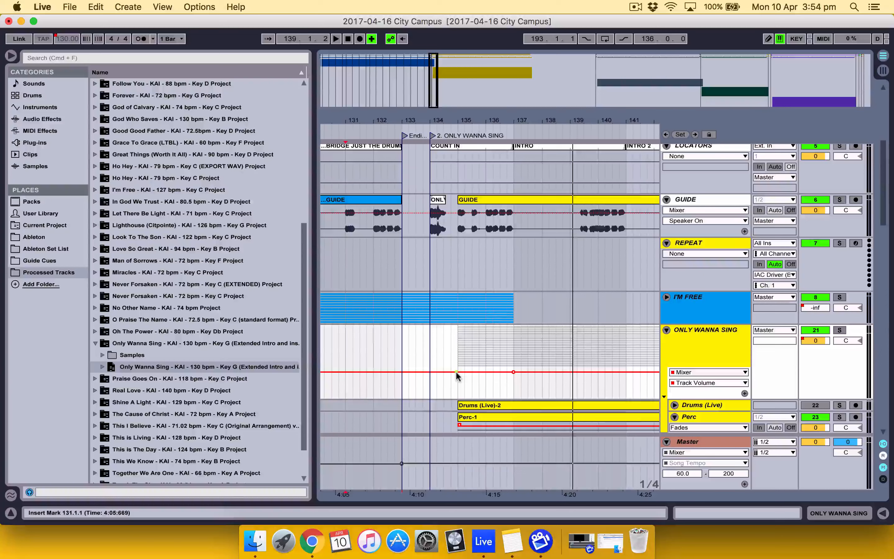
drag(456, 371, 457, 400)
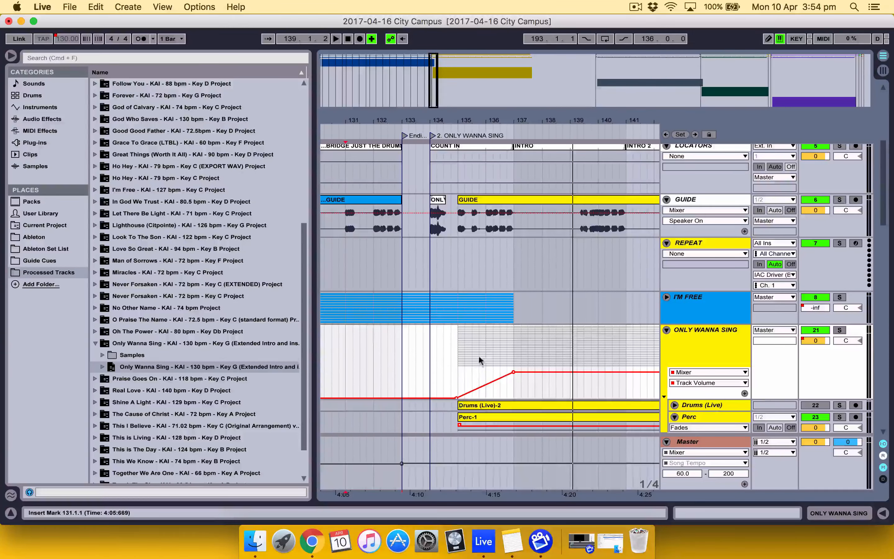
click(667, 330)
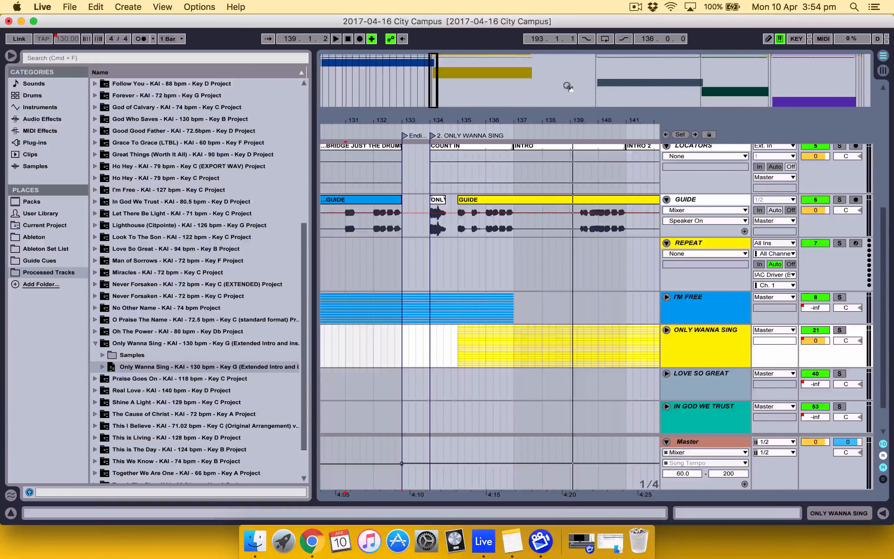
Go past the end of the ONLY WANNA SING clips and hide the browser to widen the arrangement
click(536, 77)
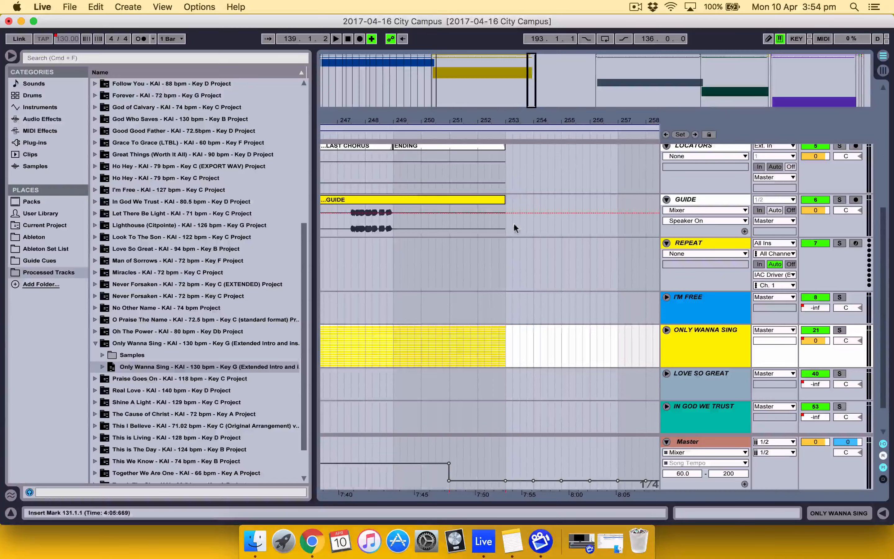
scroll(513, 222, up, 6)
scroll(514, 222, right, 20)
scroll(514, 222, left, 5)
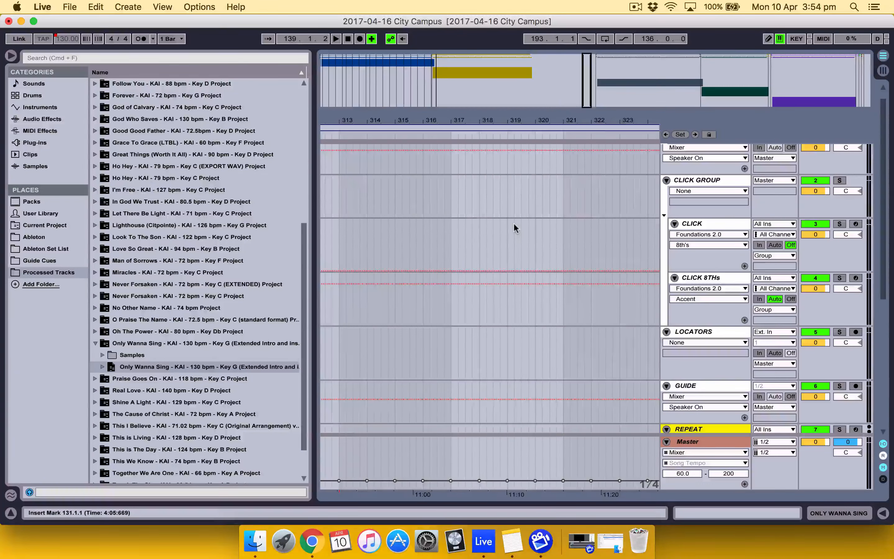
scroll(513, 222, down, 1)
key(super+alt+b)
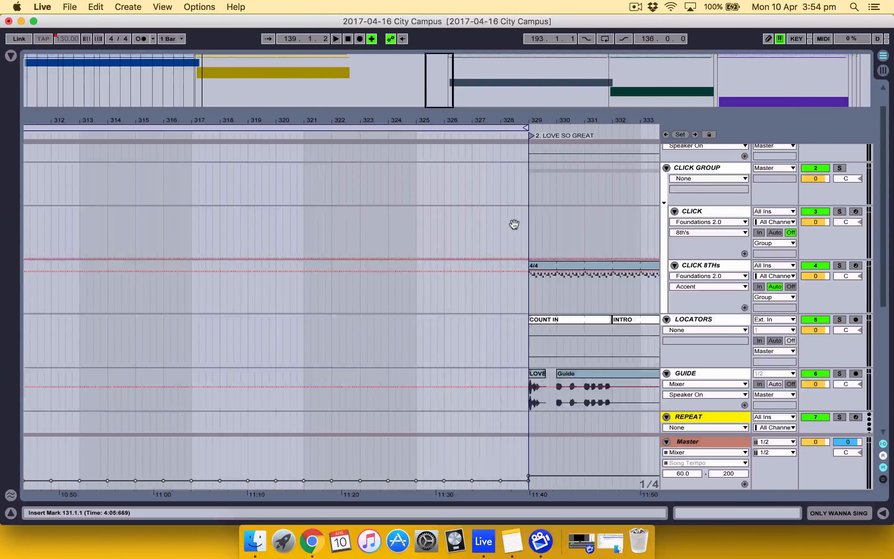
key(super+alt+l)
key(super+alt+l)
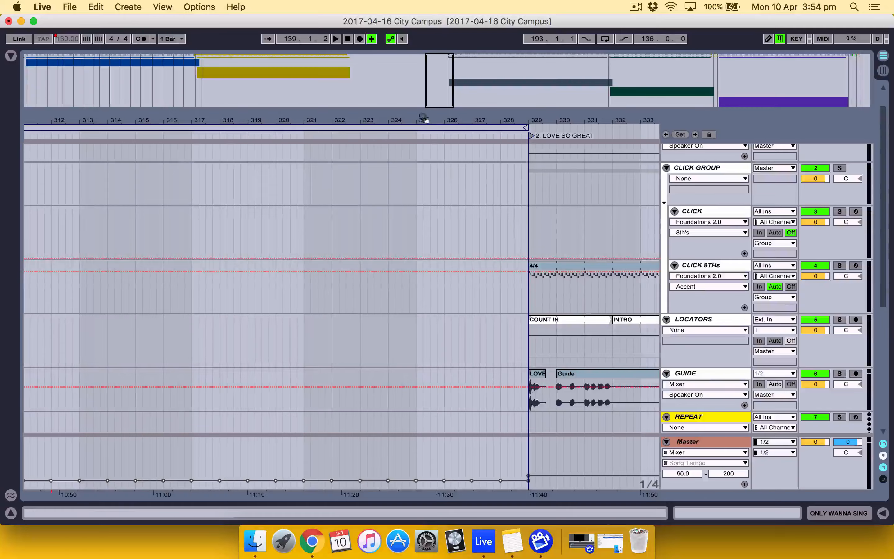
Examine the empty gap between the end of ONLY WANNA SING and the start of LOVE SO GREAT
drag(424, 118, 425, 117)
scroll(372, 259, left, 10)
scroll(373, 260, left, 7)
scroll(373, 260, up, 1)
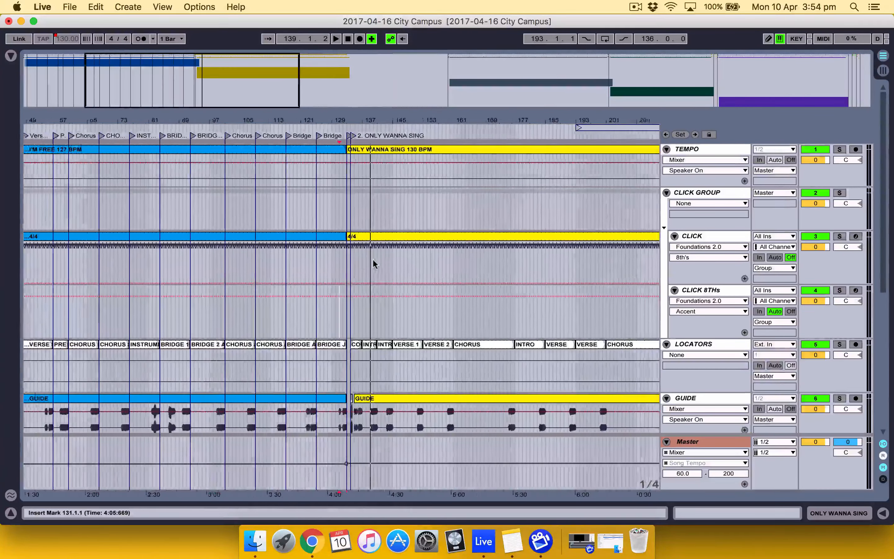
scroll(373, 259, right, 3)
scroll(373, 260, left, 3)
scroll(373, 260, right, 7)
scroll(373, 260, right, 10)
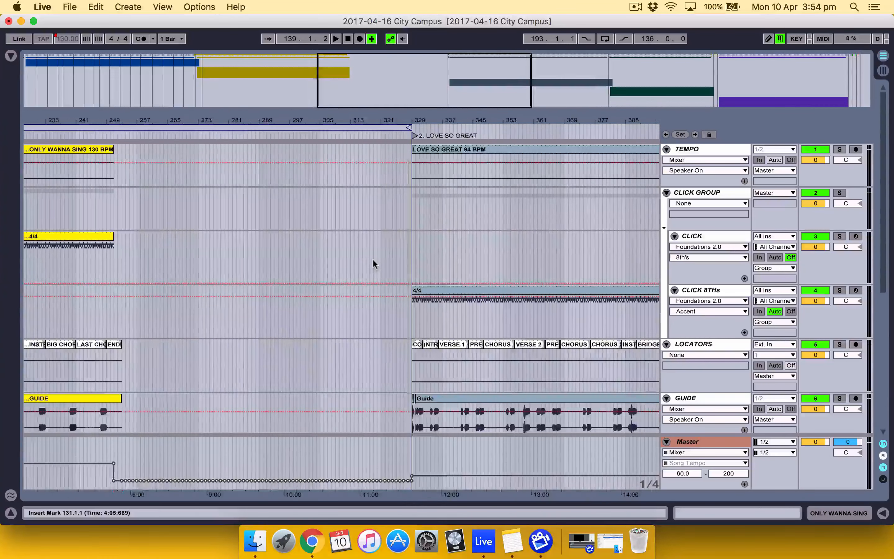
scroll(373, 262, left, 1)
Loop the empty stretch from bar 253 to bar 329, between the end of ONLY WANNA SING and LOVE SO GREAT
drag(218, 121, 264, 115)
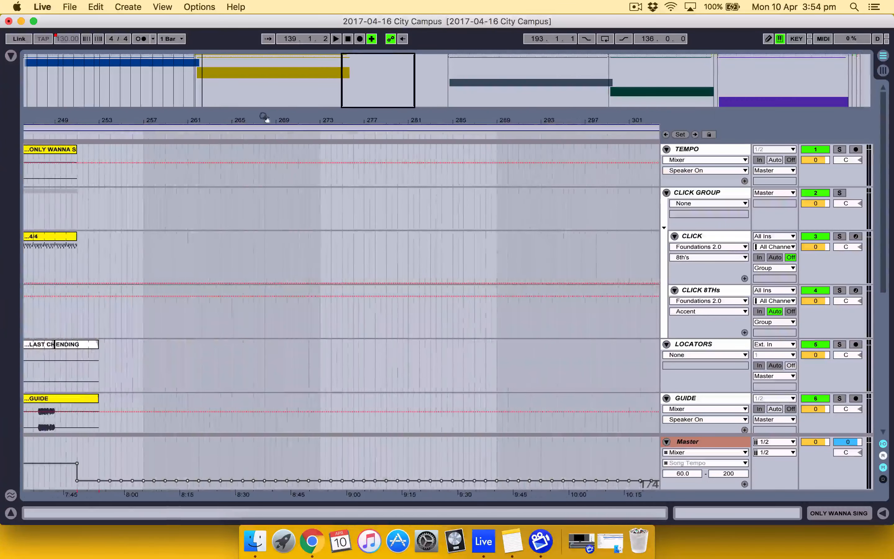
scroll(256, 189, left, 2)
scroll(257, 193, down, 5)
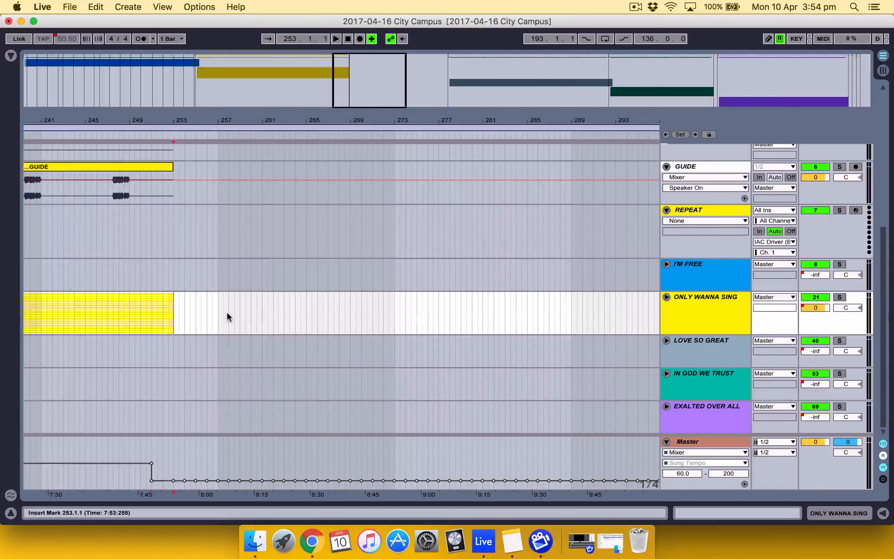
scroll(227, 314, right, 6)
scroll(226, 314, up, 1)
scroll(227, 314, right, 3)
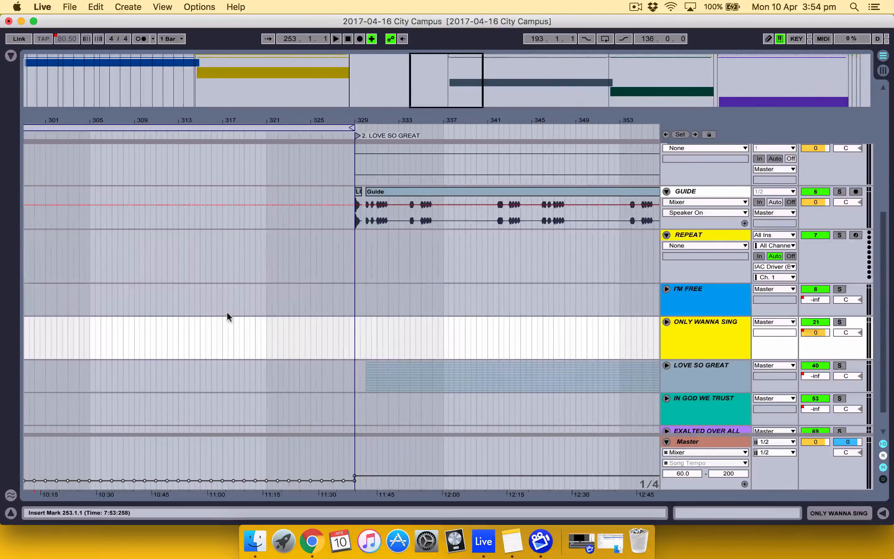
scroll(317, 304, up, 5)
scroll(318, 304, down, 6)
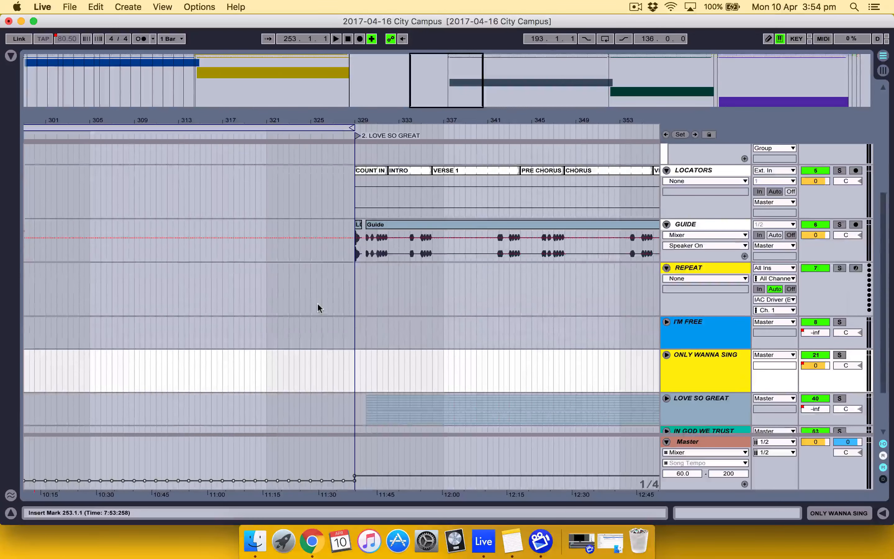
scroll(319, 304, right, 1)
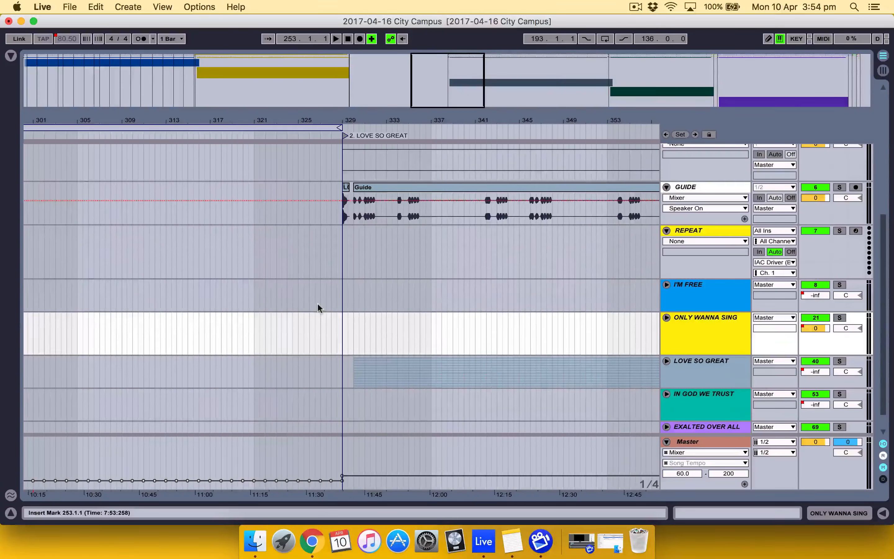
shift+click(340, 337)
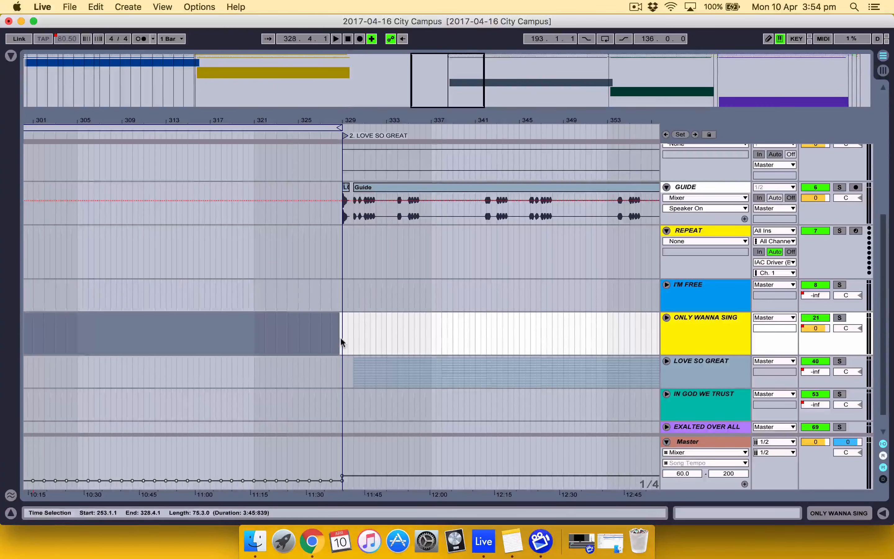
shift+click(342, 337)
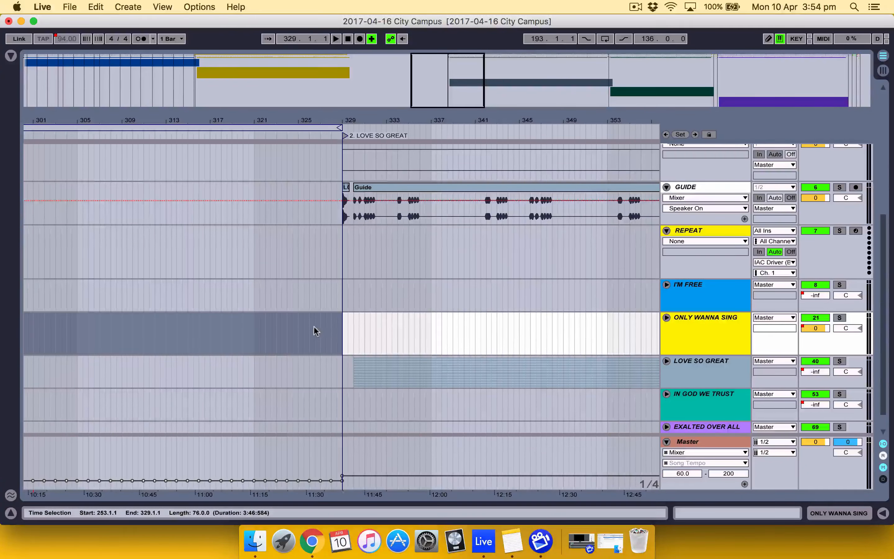
drag(347, 118, 347, 163)
scroll(270, 310, left, 2)
scroll(270, 313, left, 10)
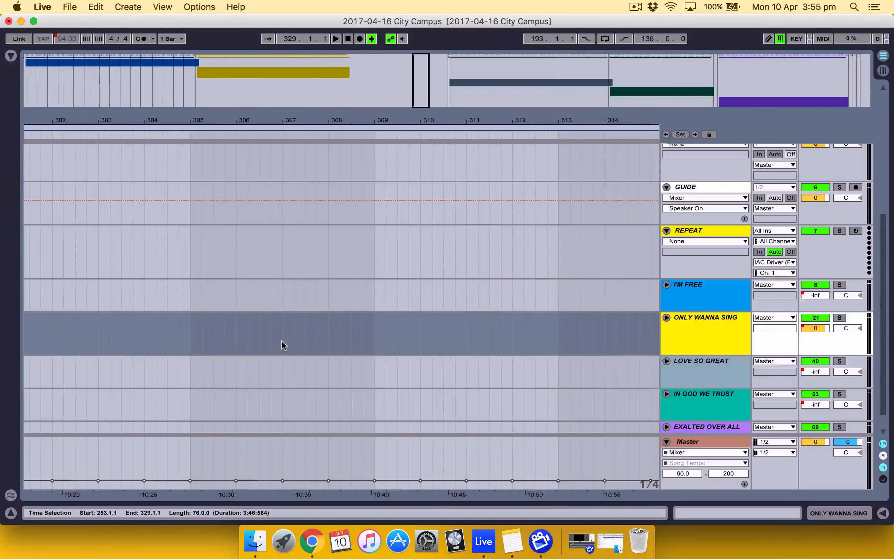
right_click(300, 344)
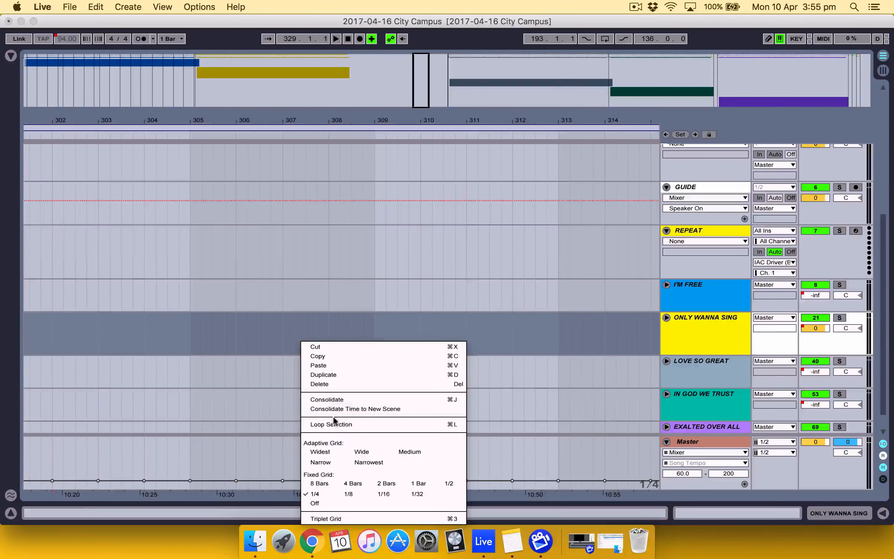
click(334, 424)
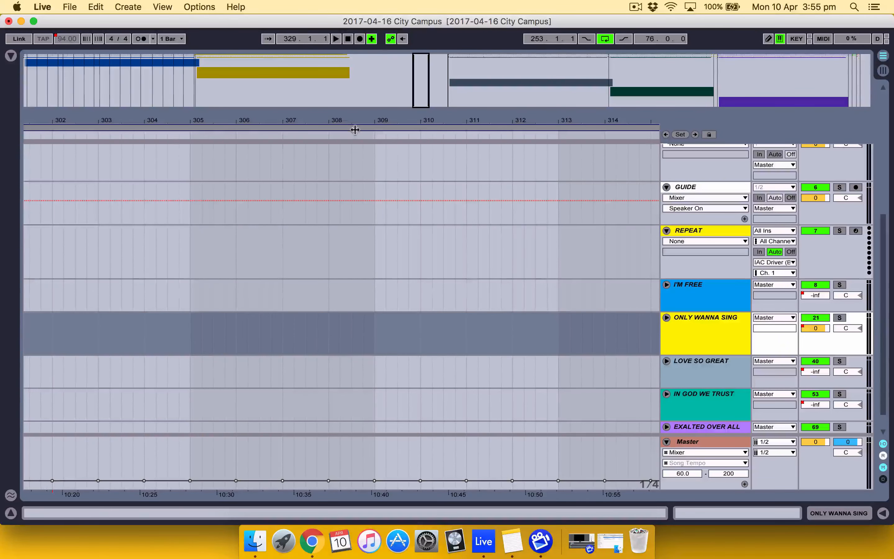
Delete the looped time across the whole arrangement to close the gap before LOVE SO GREAT, and turn looping off
drag(357, 118, 353, 118)
click(328, 128)
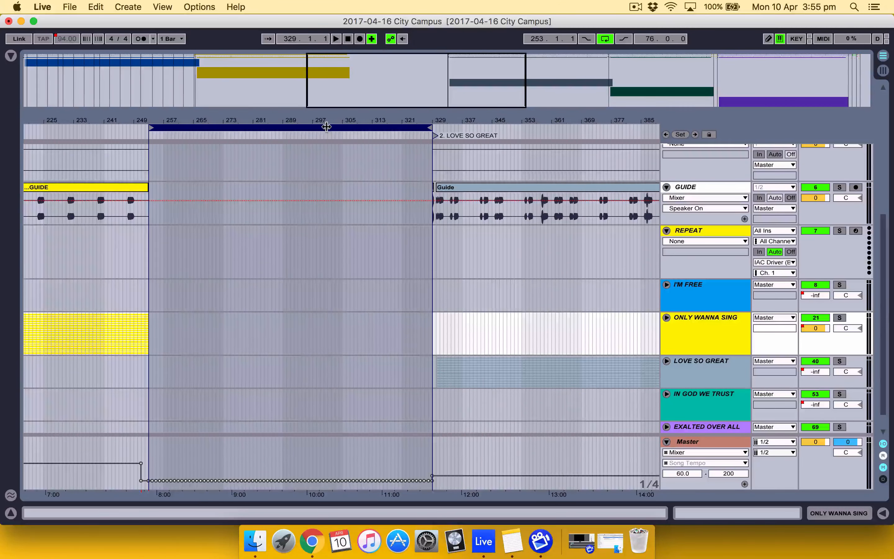
right_click(327, 127)
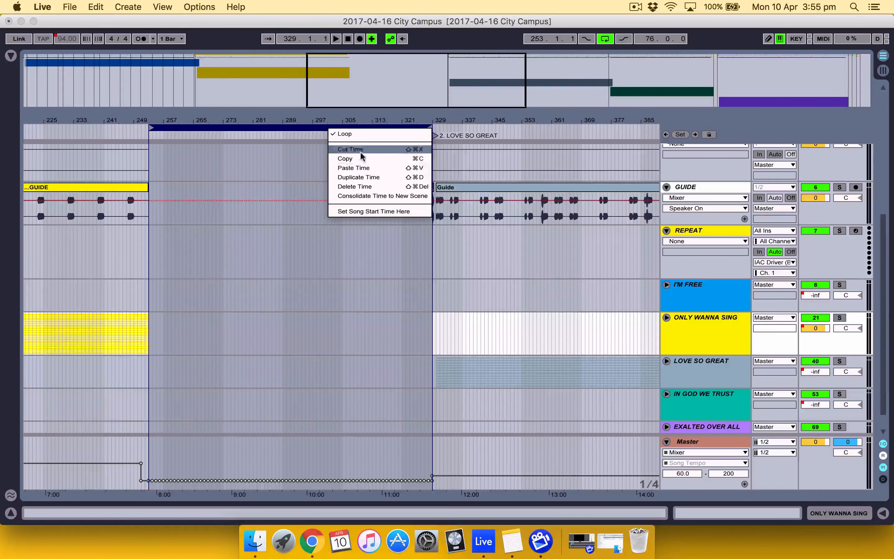
click(371, 186)
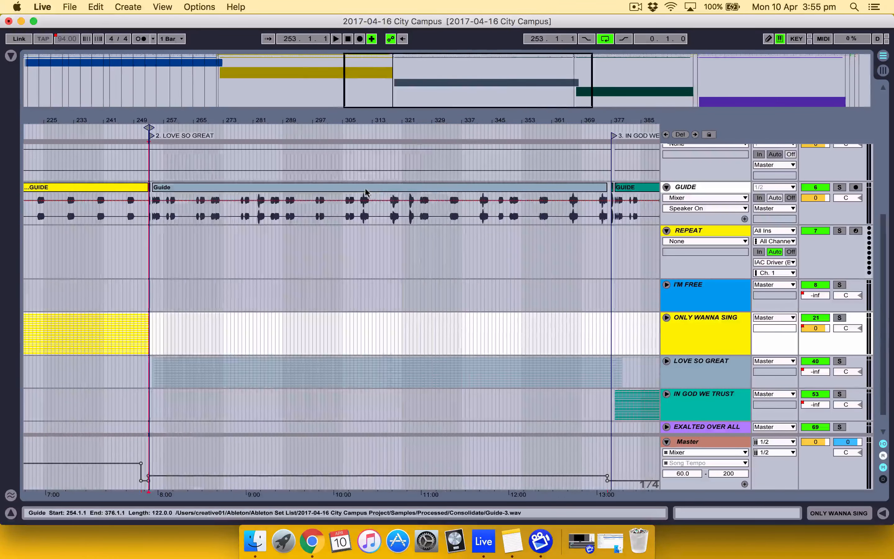
click(602, 37)
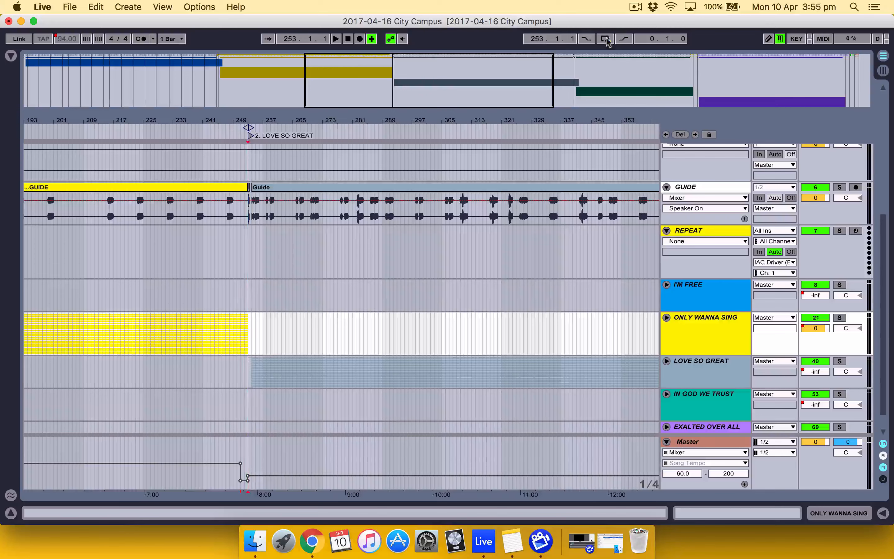
Move the loop brace off the LOVE SO GREAT locator to bar 257.3 and check the clips around the song change
drag(290, 113, 285, 252)
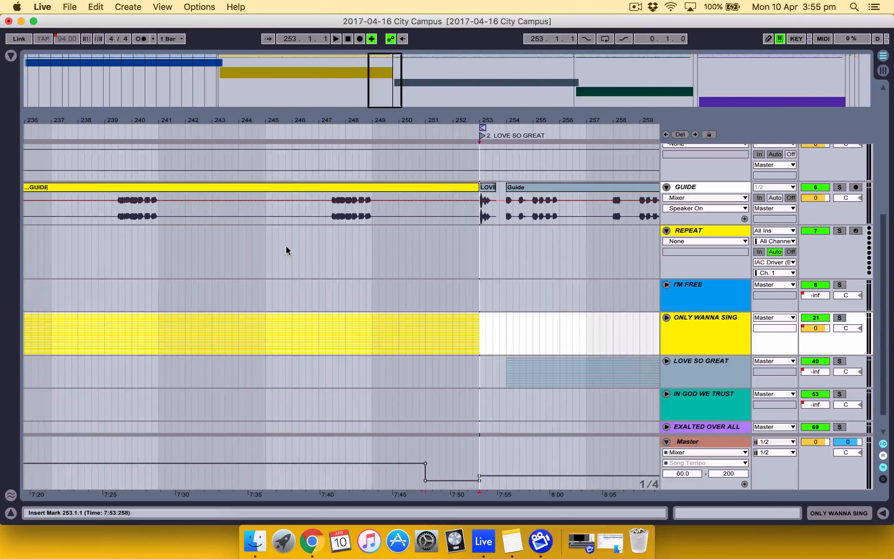
click(482, 127)
drag(482, 128, 603, 128)
scroll(526, 231, up, 5)
scroll(526, 232, up, 2)
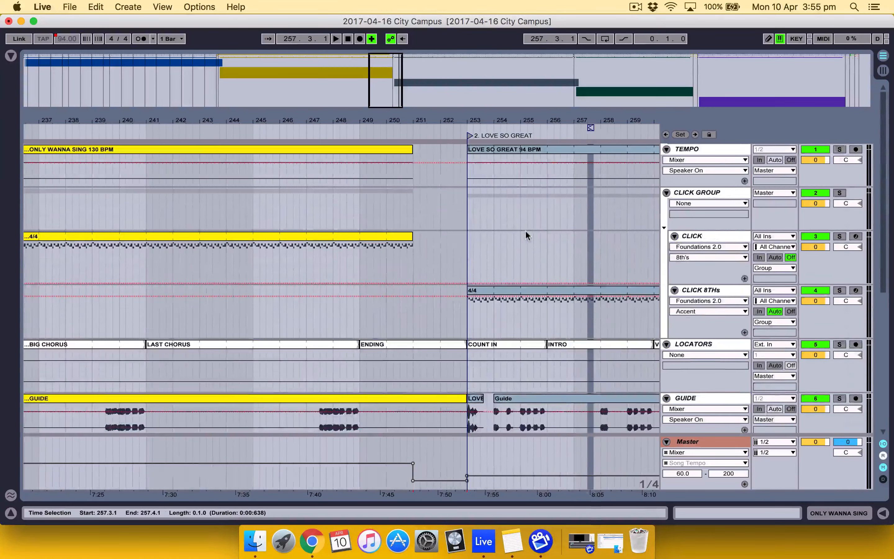
scroll(526, 232, down, 5)
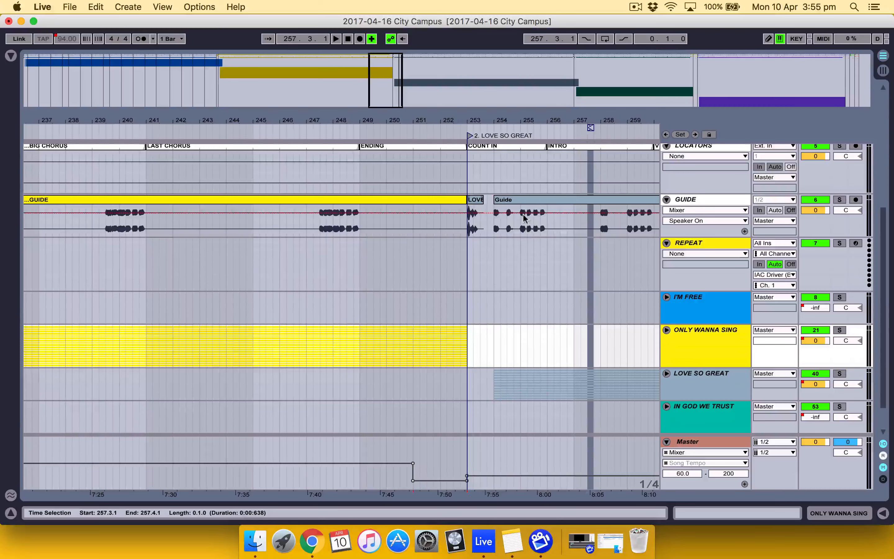
scroll(512, 143, up, 5)
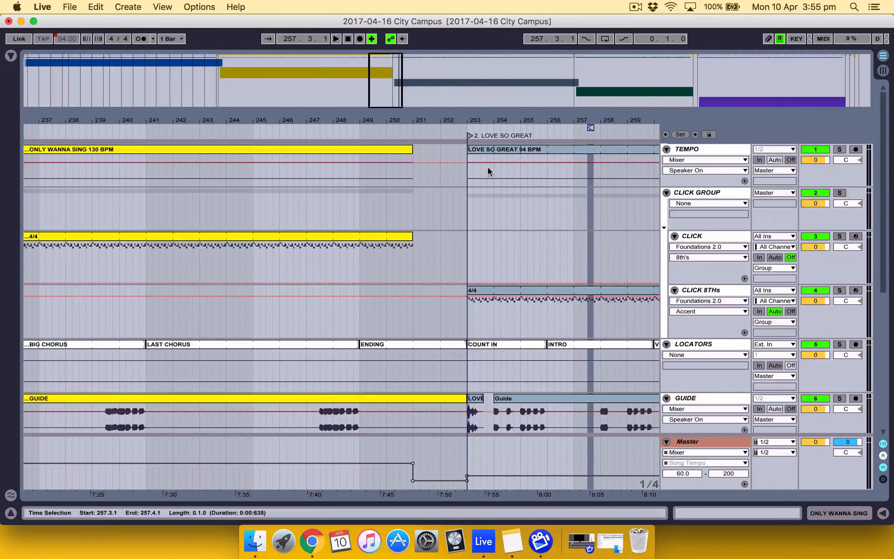
Shorten the ONLY WANNA SING tempo clip and its 4/4 click clip together so both end at bar 249
drag(491, 119, 491, 144)
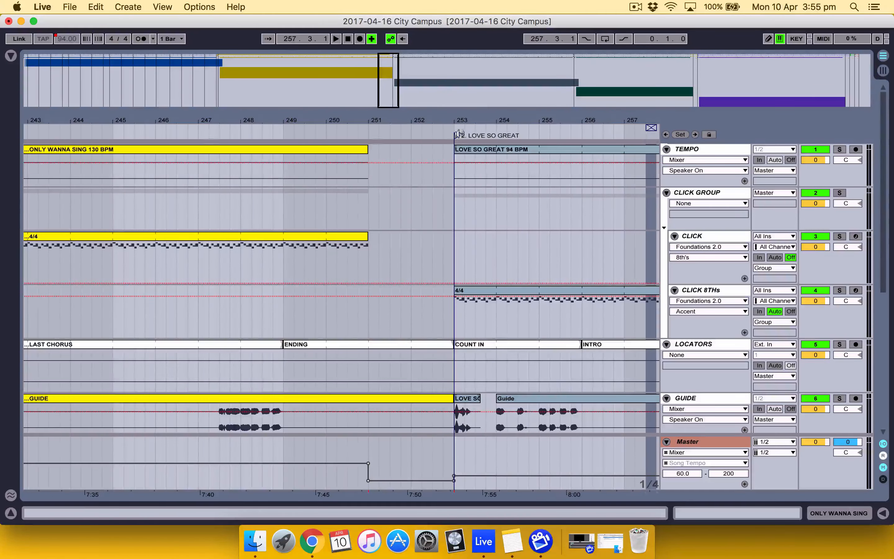
click(323, 212)
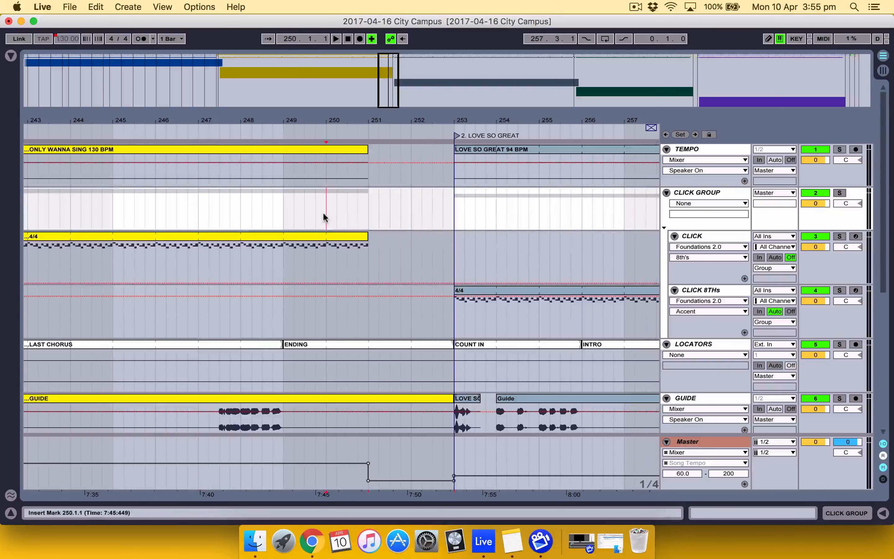
click(312, 148)
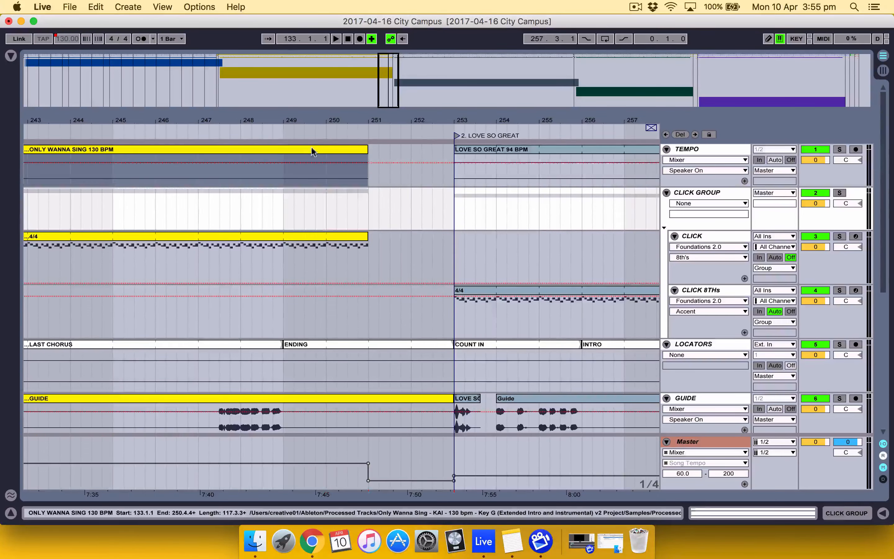
shift+click(346, 233)
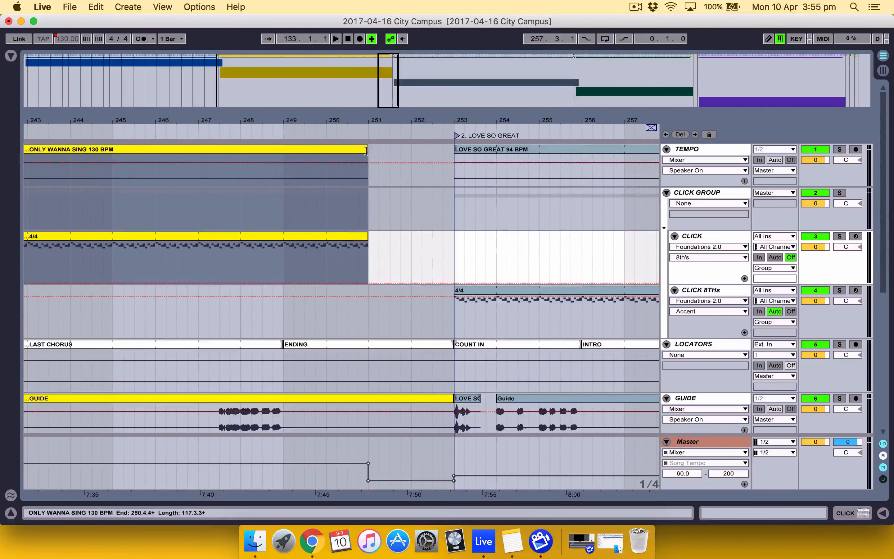
drag(368, 146, 282, 145)
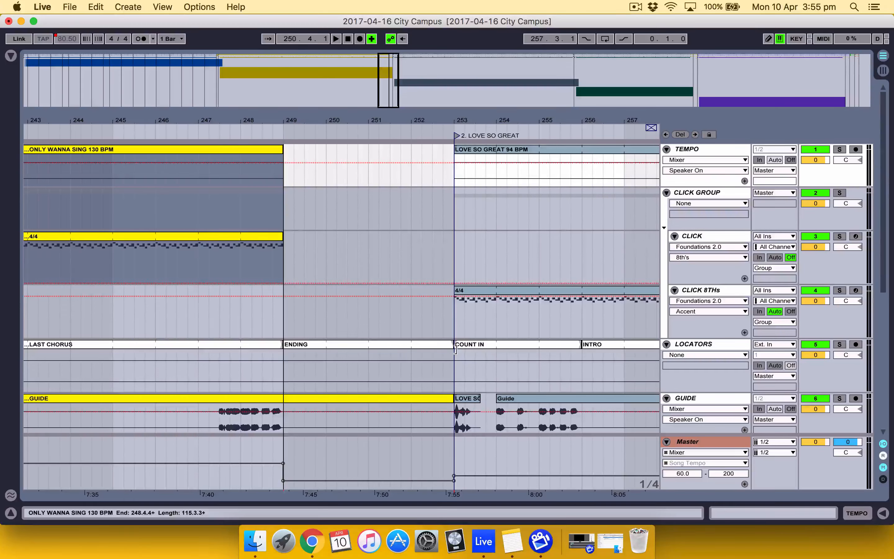
Shorten the ENDING clip on the LOCATORS track to bar 250 and the yellow GUIDE clip to bar 249
drag(454, 345, 329, 343)
scroll(446, 400, down, 3)
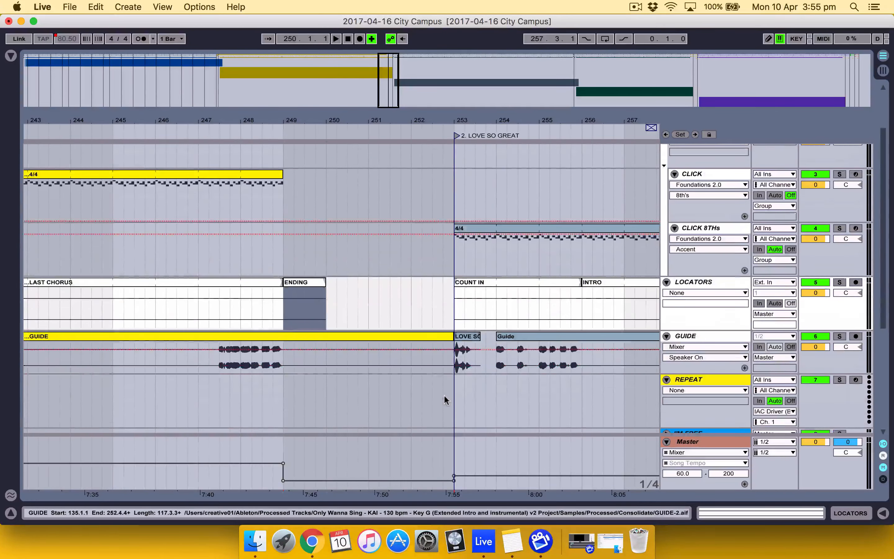
drag(452, 337, 284, 336)
scroll(385, 338, down, 5)
scroll(385, 339, up, 3)
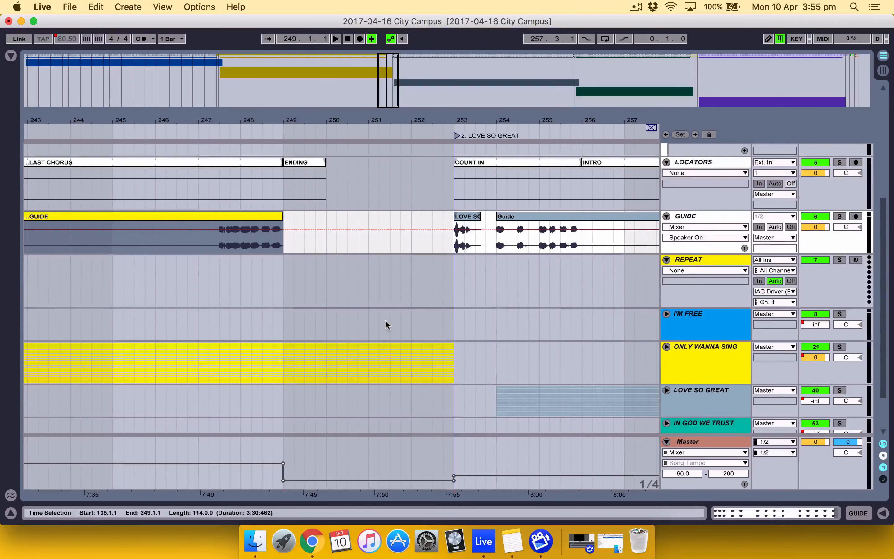
Move the LOVE SO GREAT locator to bar 250 and select the bar between 249 and 250 on the TEMPO track
drag(457, 136, 328, 133)
scroll(335, 229, up, 8)
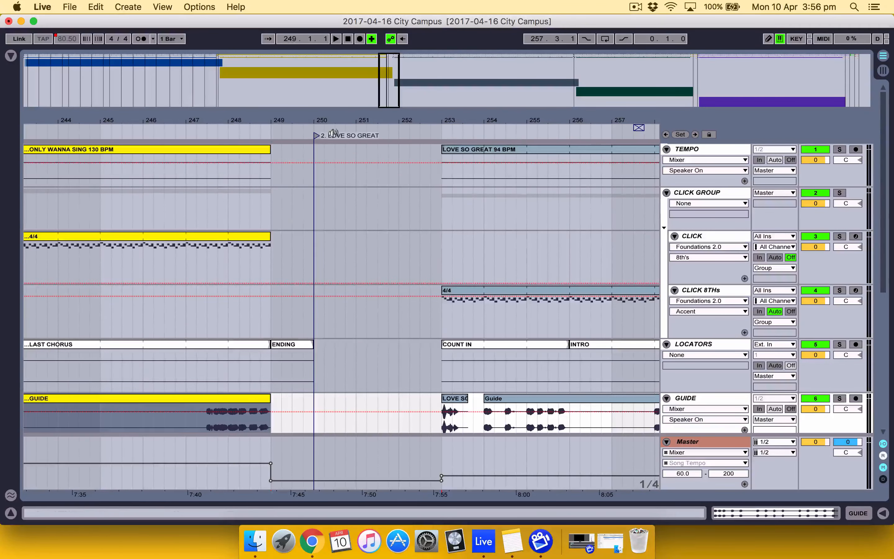
drag(268, 172, 308, 169)
Unfold the ONLY WANNA SING group and delete the Track Volume breakpoints of its fade-out between bars 249 and 253
scroll(416, 199, down, 10)
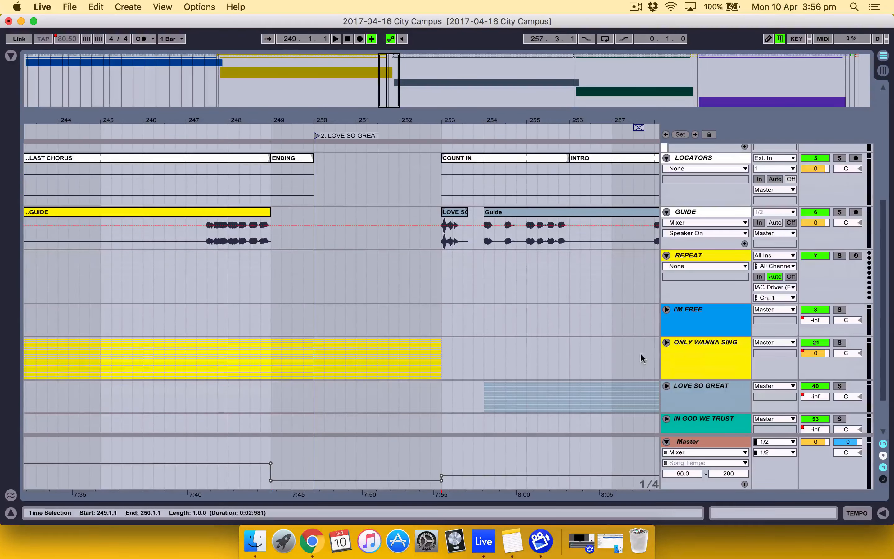
click(667, 342)
scroll(472, 372, down, 2)
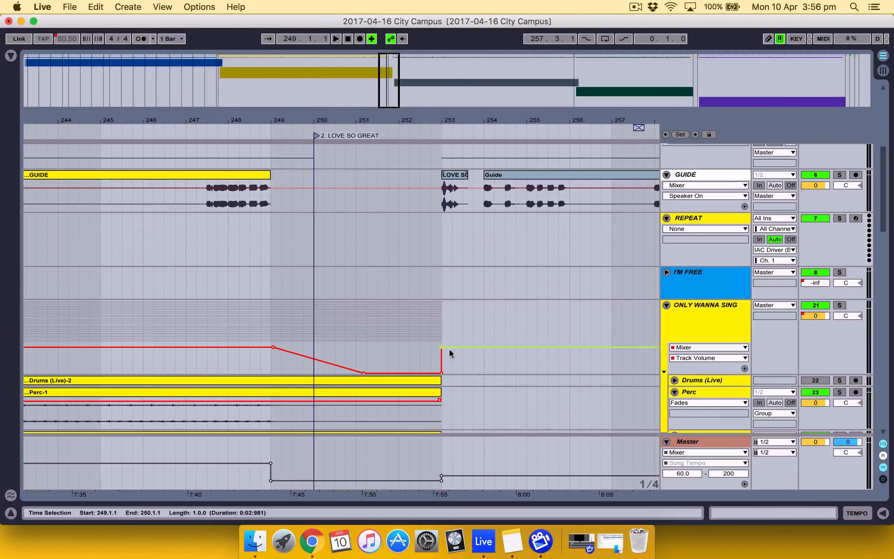
click(440, 347)
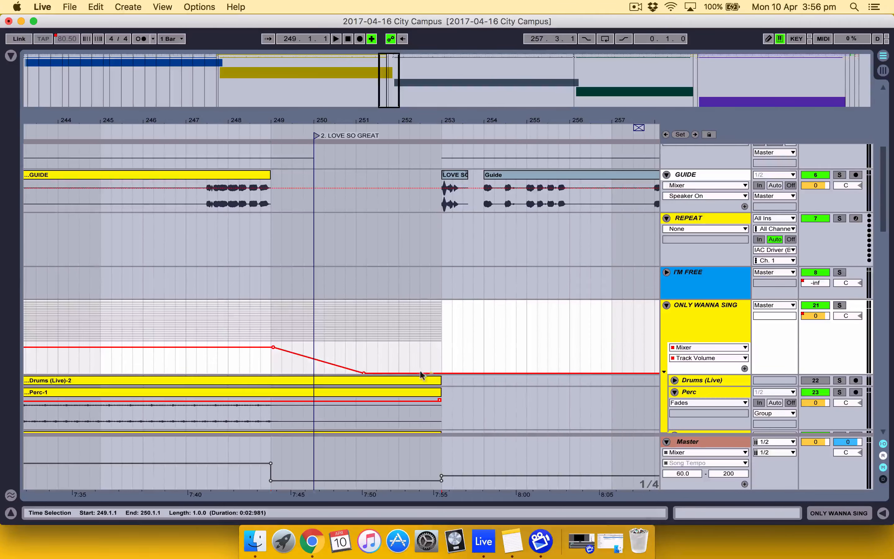
click(364, 372)
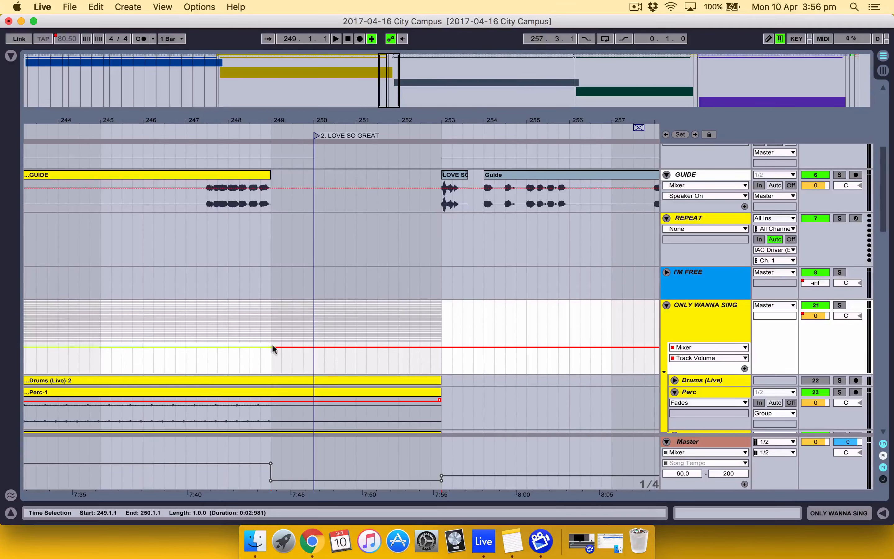
Shorten all ONLY WANNA SING clips, from Drums (Live) down to BGVS FX 1, so they end at bar 250
click(429, 329)
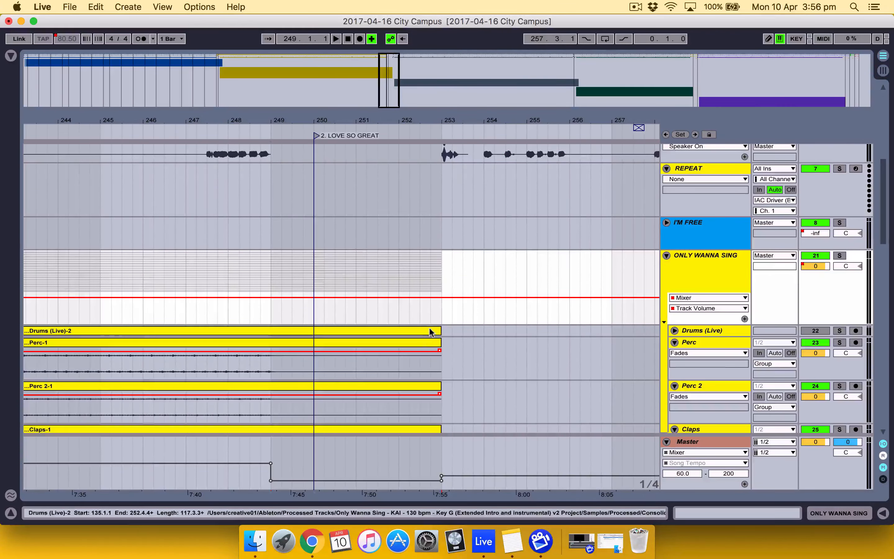
scroll(429, 334, down, 10)
scroll(429, 330, down, 10)
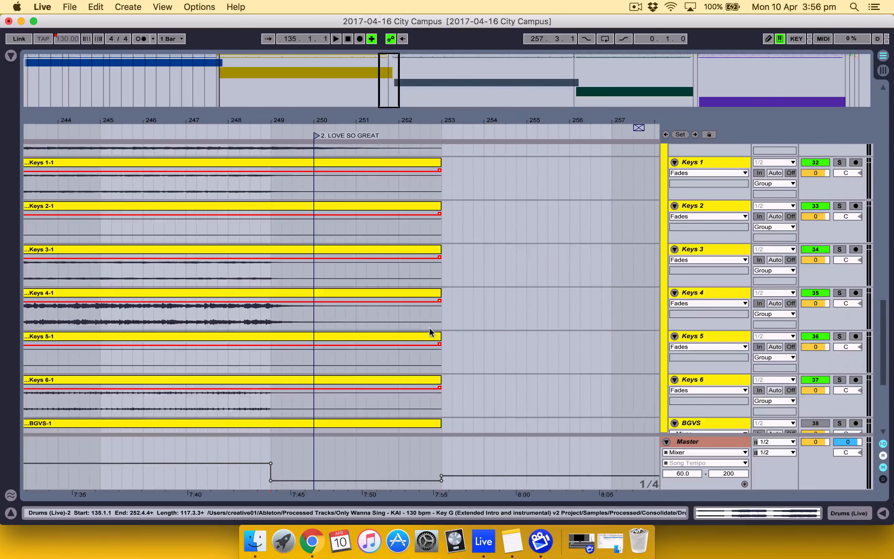
click(441, 297)
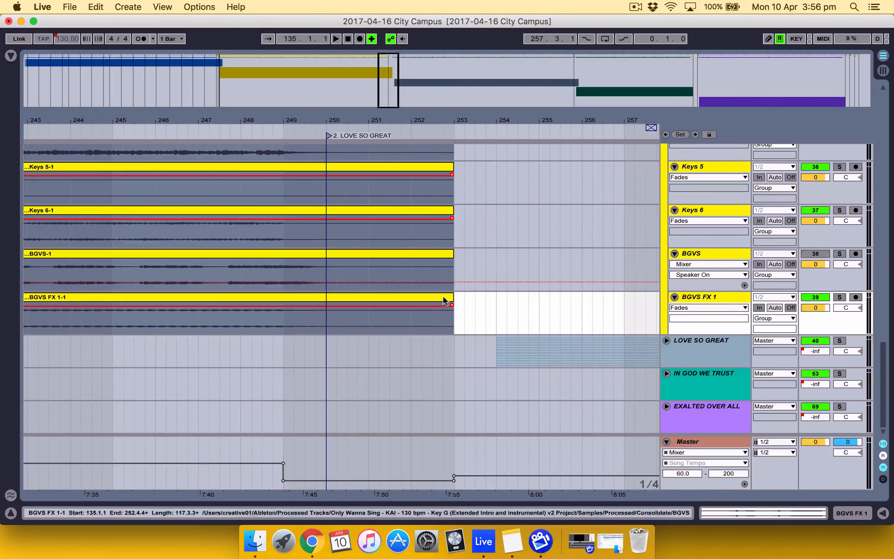
drag(450, 299, 329, 296)
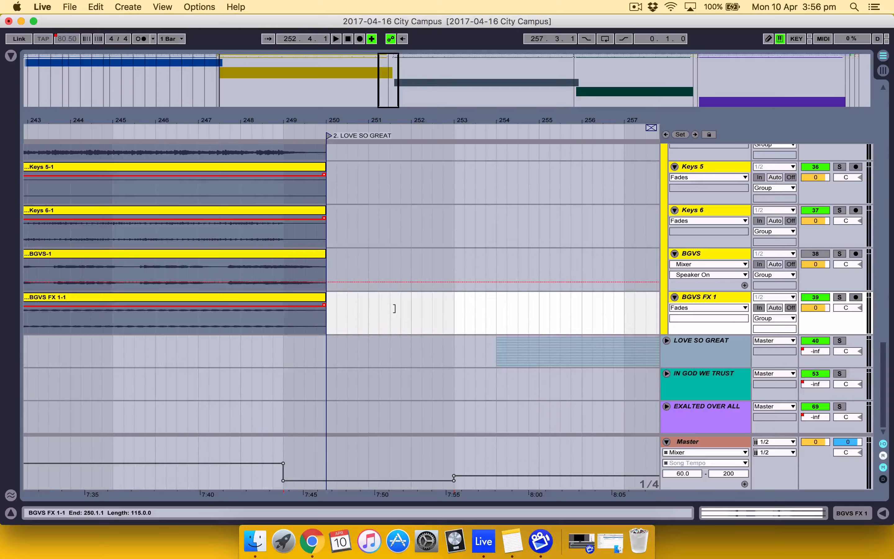
scroll(395, 308, up, 10)
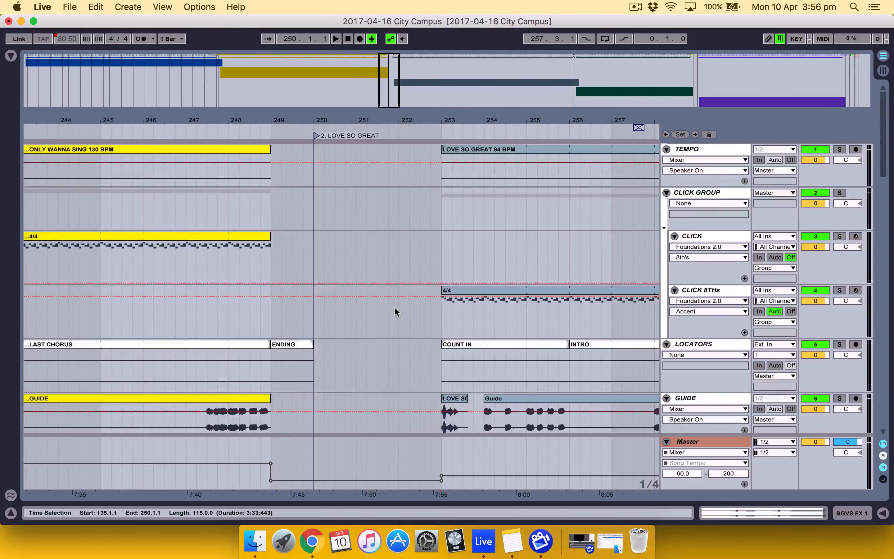
Select bars 250 to 253 on the TEMPO track and loop the selection
scroll(394, 309, down, 5)
scroll(394, 306, down, 15)
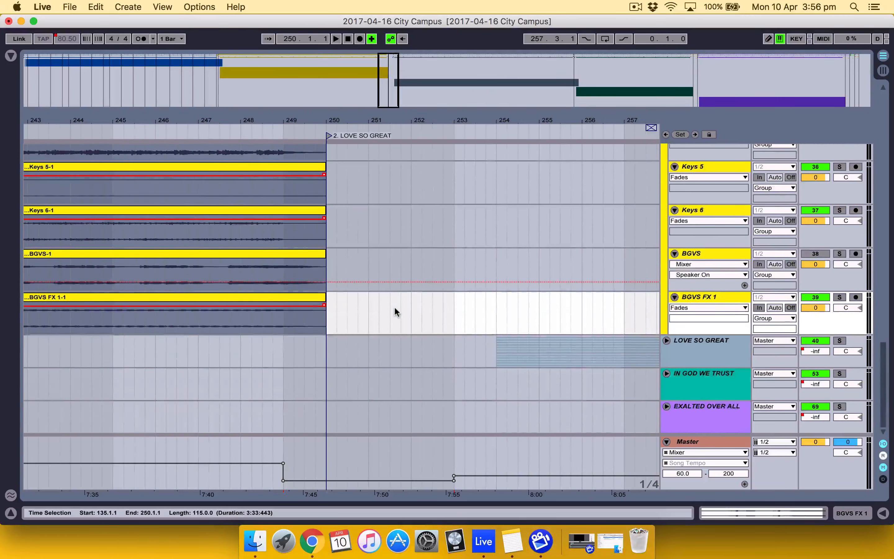
click(326, 320)
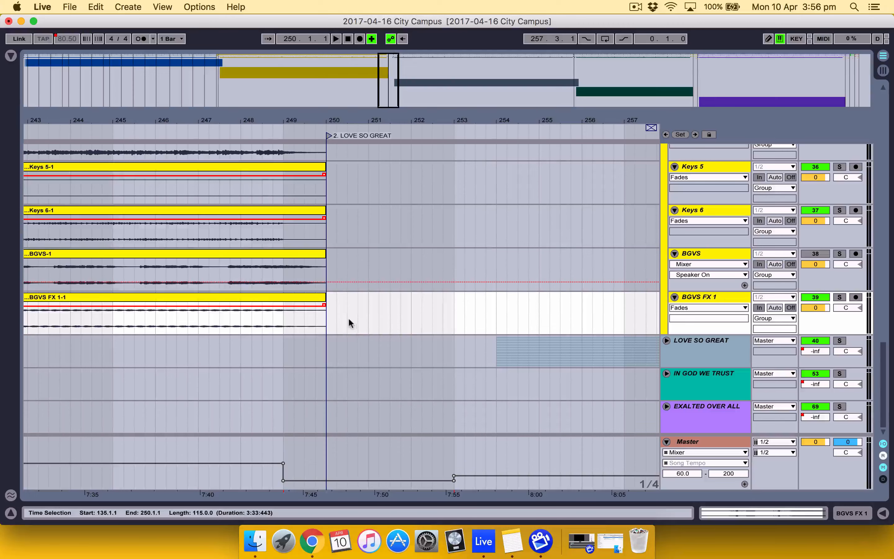
drag(349, 319, 451, 324)
scroll(451, 325, up, 15)
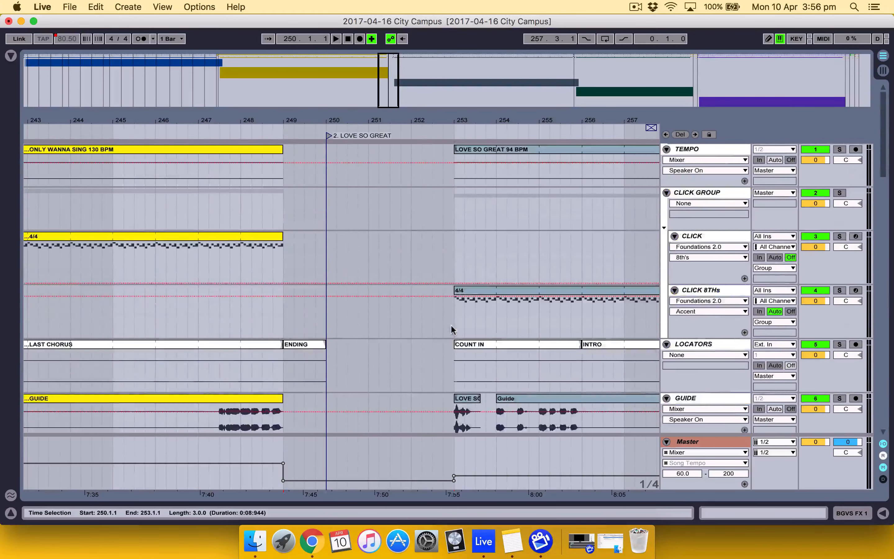
drag(328, 212, 455, 213)
right_click(430, 220)
drag(327, 172, 454, 173)
right_click(433, 178)
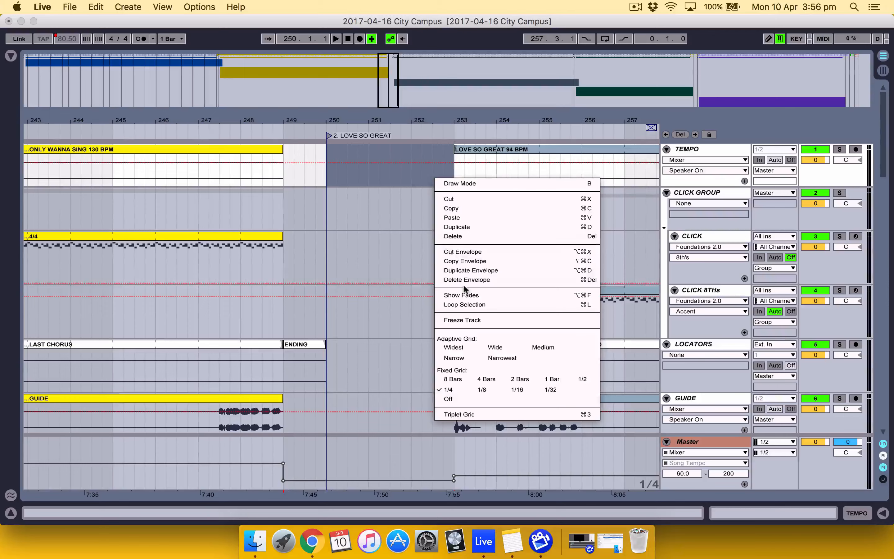
click(479, 305)
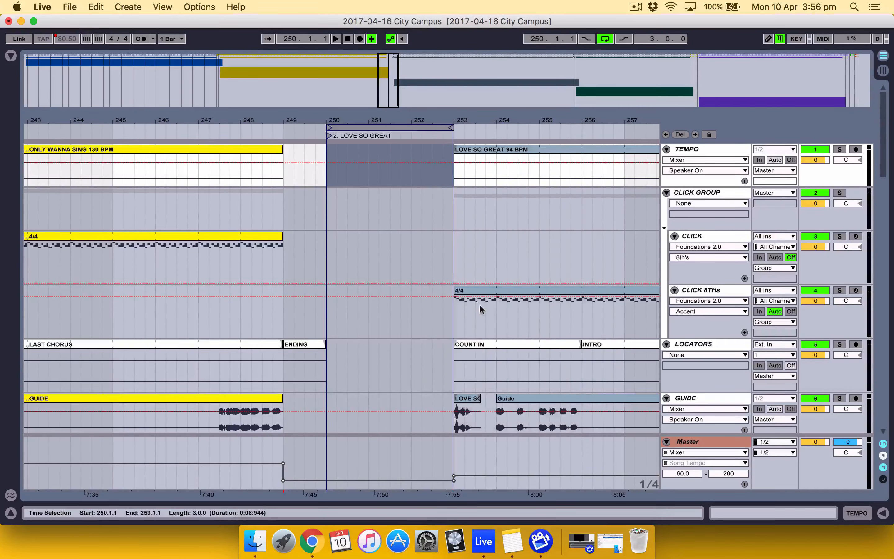
Delete the looped time between bars 250 and 253 across all tracks
click(410, 128)
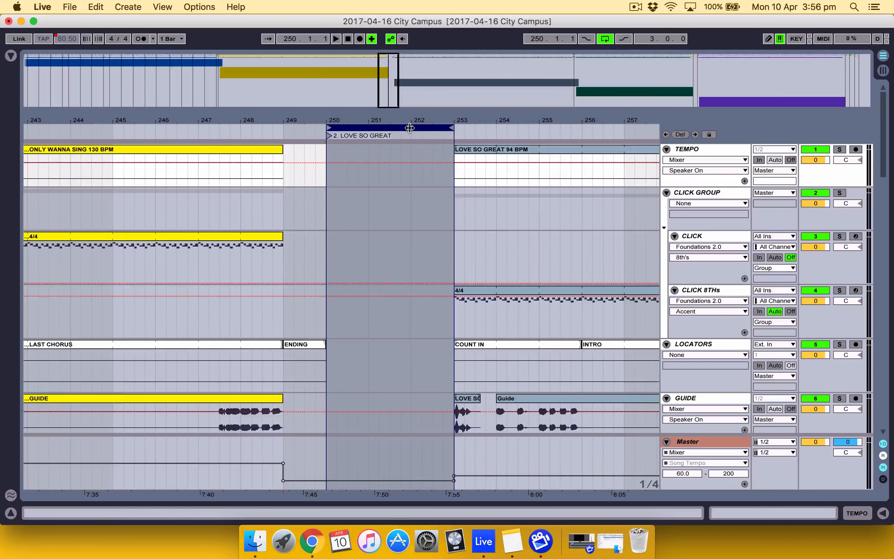
scroll(418, 180, down, 15)
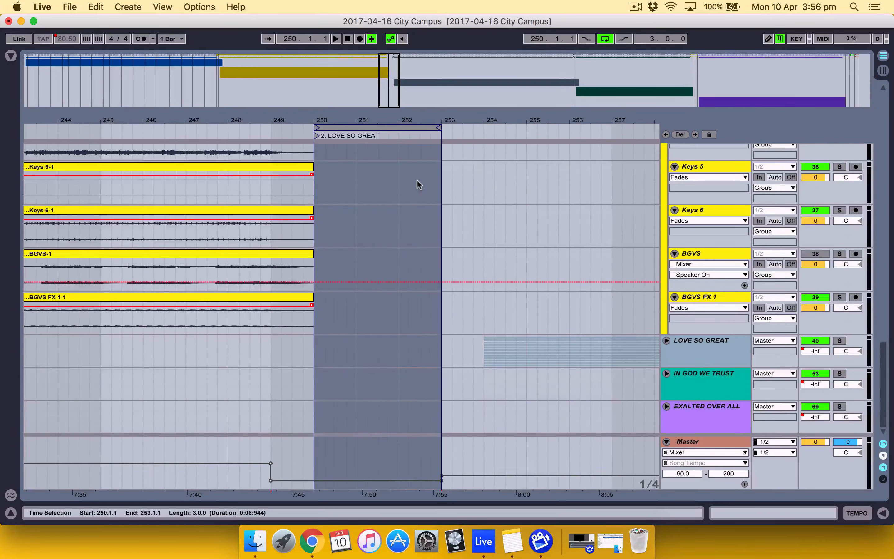
scroll(417, 180, up, 15)
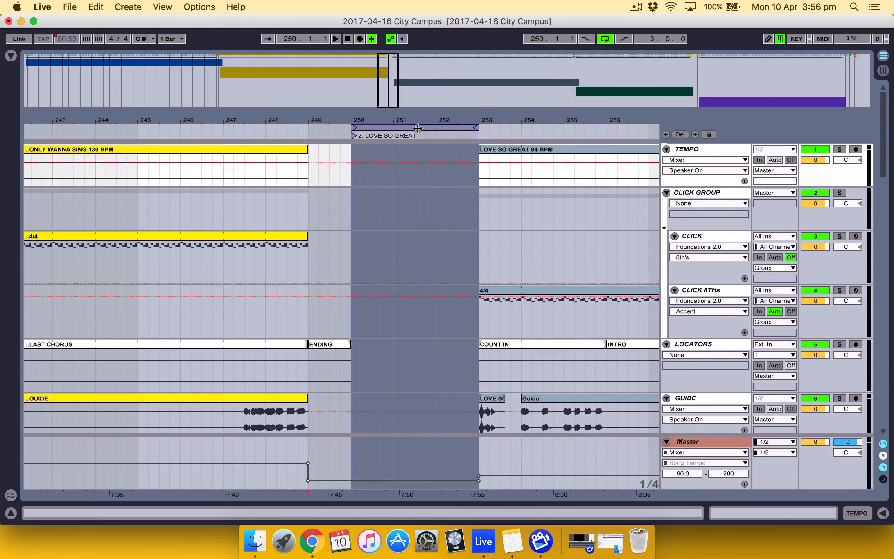
right_click(418, 128)
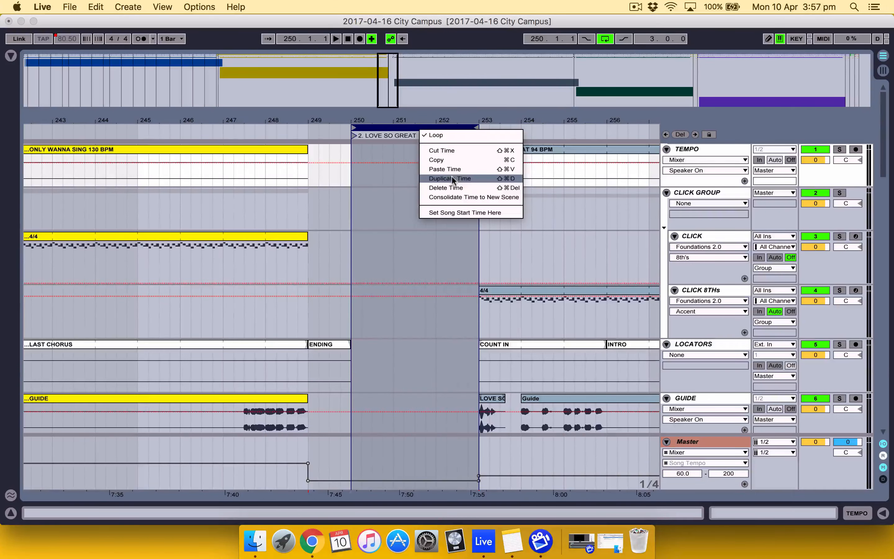
click(455, 185)
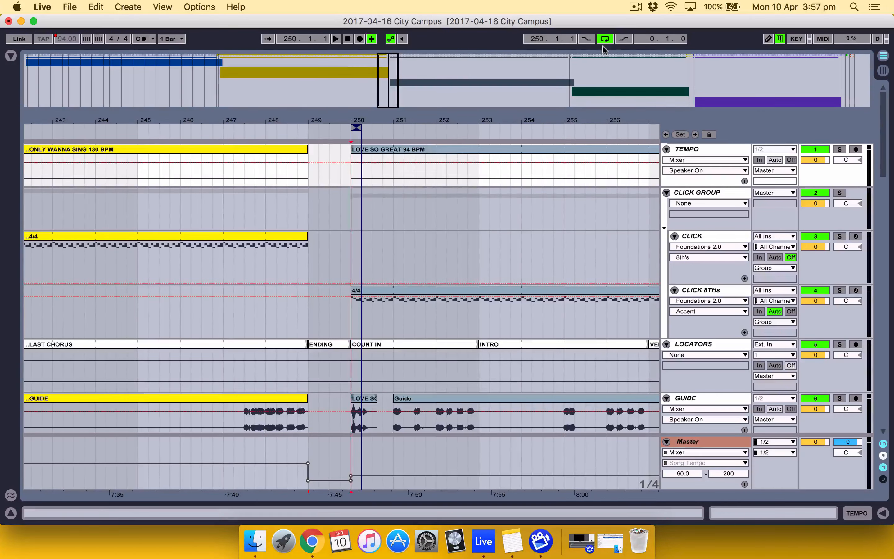
Turn looping off and move the collapsed loop brace away from bar 250 to 254.3
click(608, 40)
drag(357, 128, 551, 119)
scroll(404, 169, down, 20)
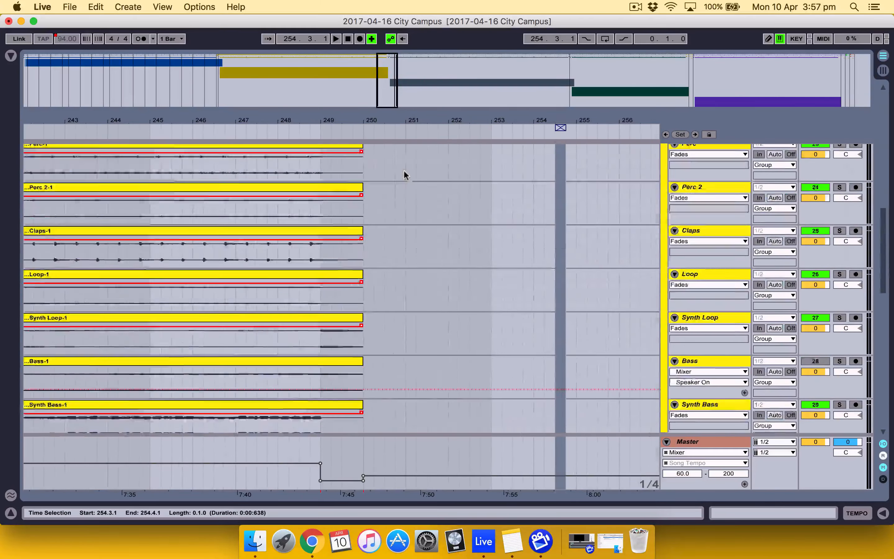
scroll(404, 170, up, 20)
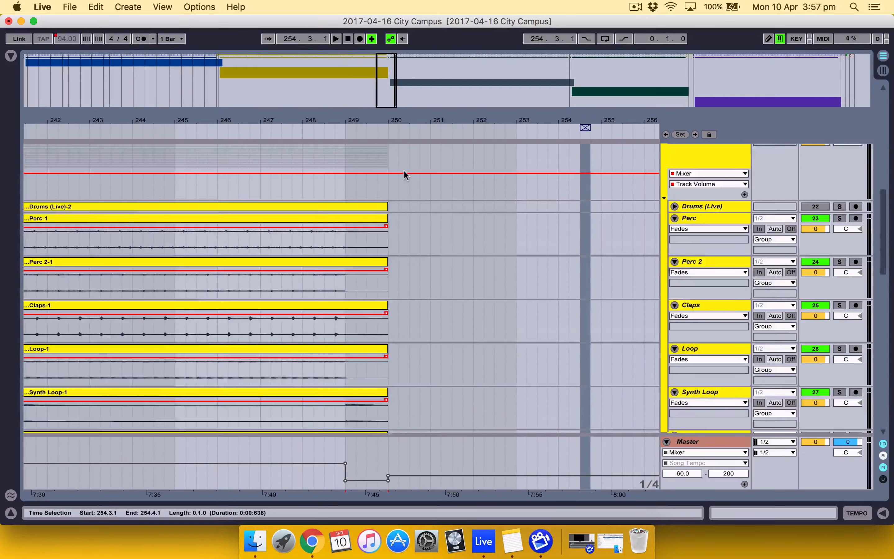
scroll(404, 171, up, 10)
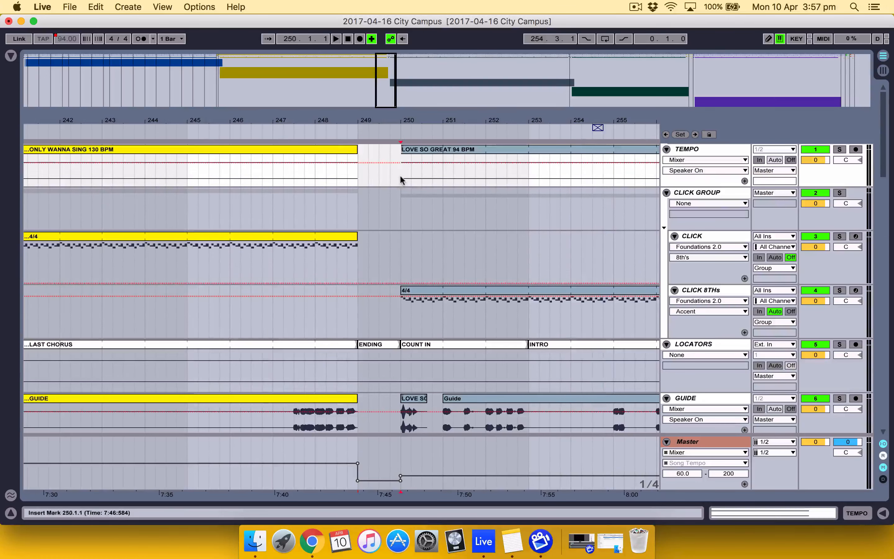
Add a locator at bar 250 and name it "3. LOVE SO GREAT"
click(404, 178)
right_click(402, 130)
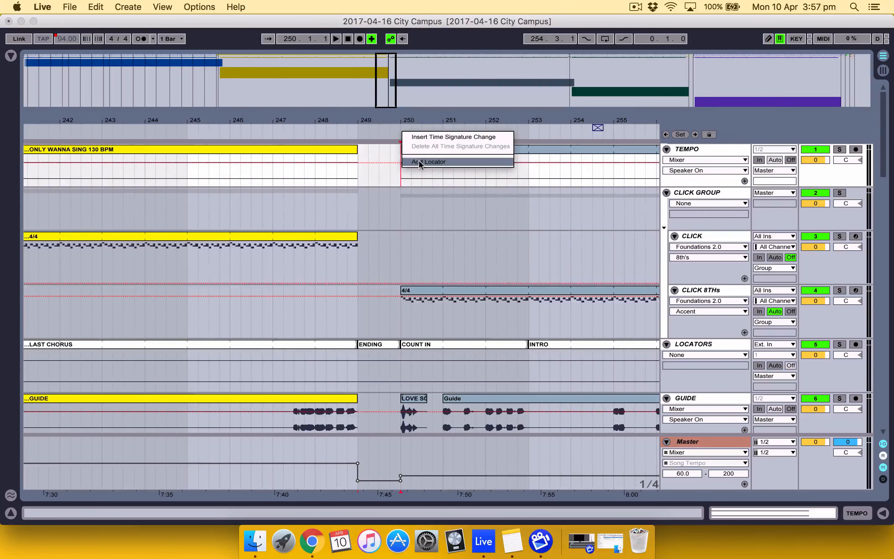
click(415, 136)
text(2)
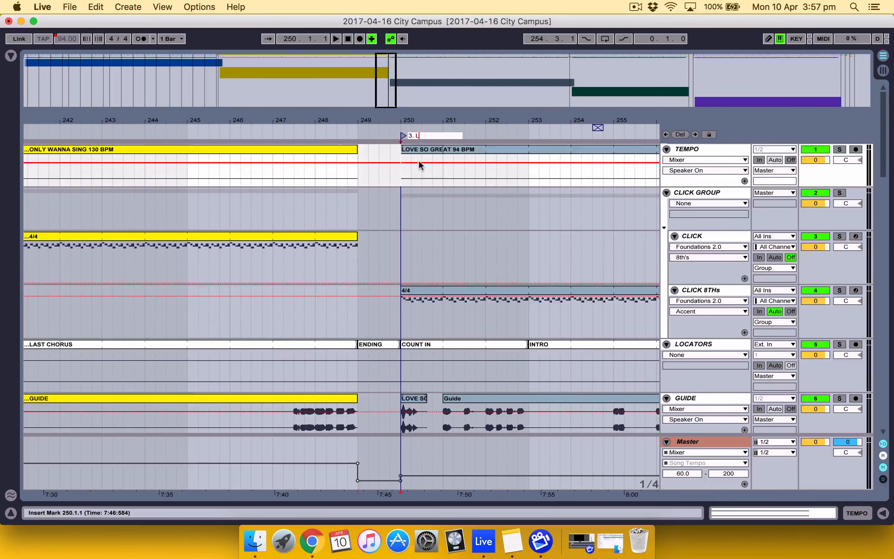
text(. LOVE SO GREAT)
key(Return)
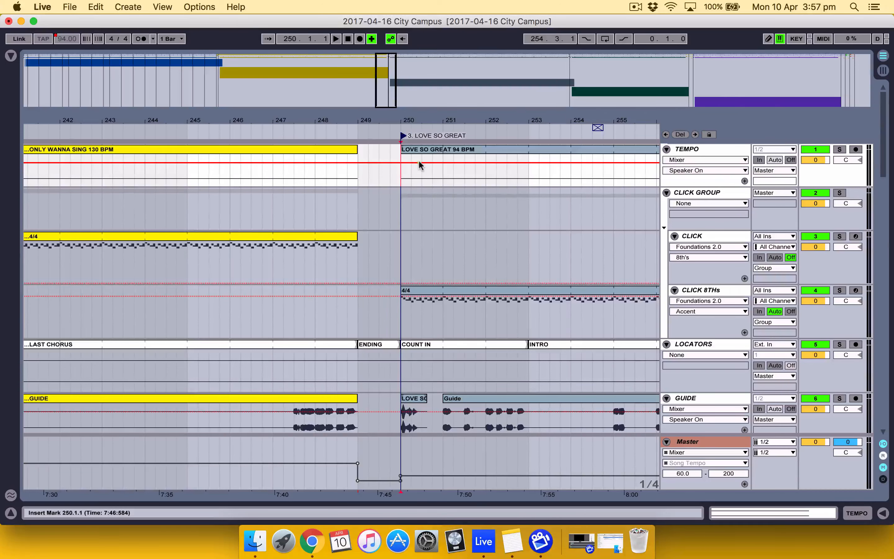
Extend the starts of the LOVE SO GREAT 94 BPM clip on TEMPO and the 4/4 clip on CLICK 8THs back to bar 249
click(428, 148)
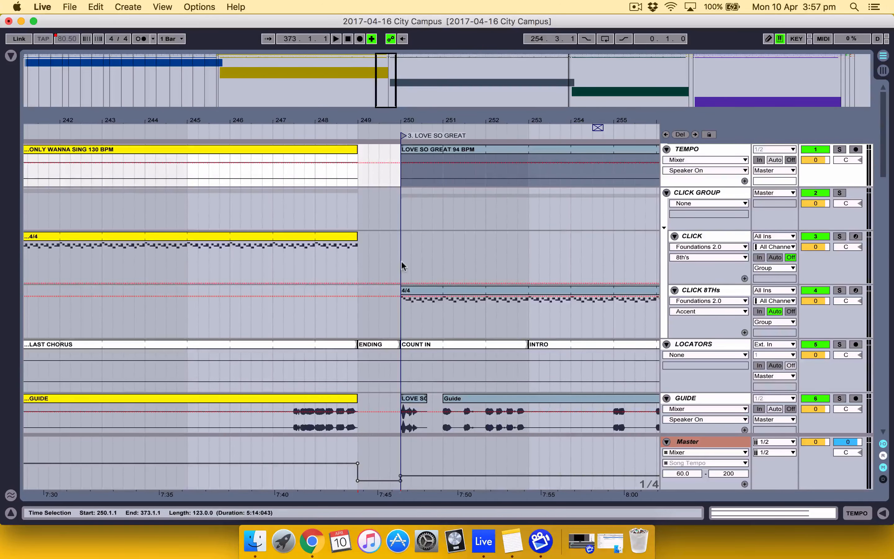
drag(401, 146, 358, 146)
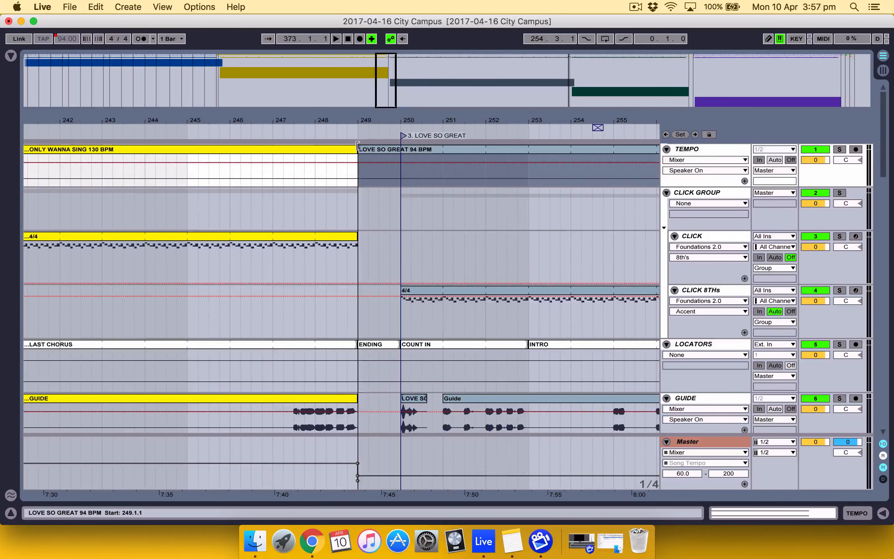
drag(402, 291, 362, 287)
click(433, 362)
Extend all ONLY WANNA SING clips, from Drums (Live) down to BGVS FX 1, so they end at bar 253
scroll(433, 361, down, 15)
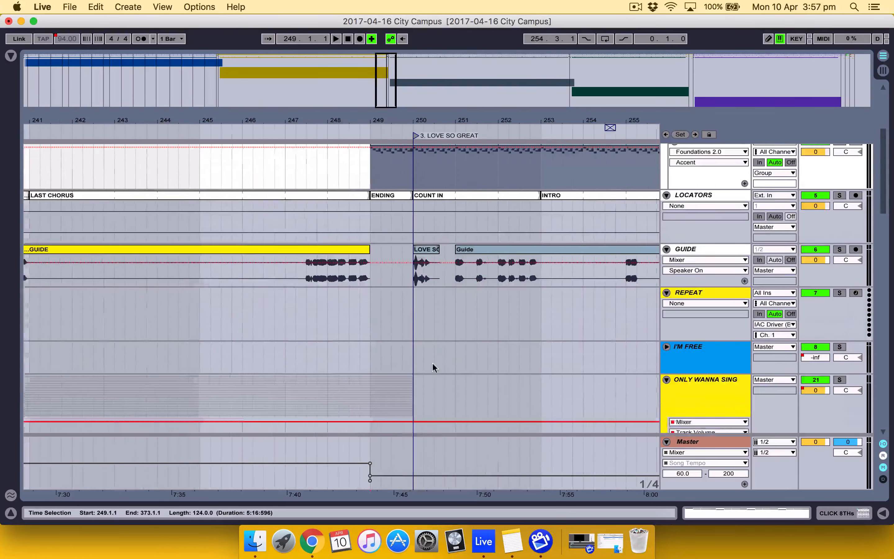
scroll(510, 312, down, 3)
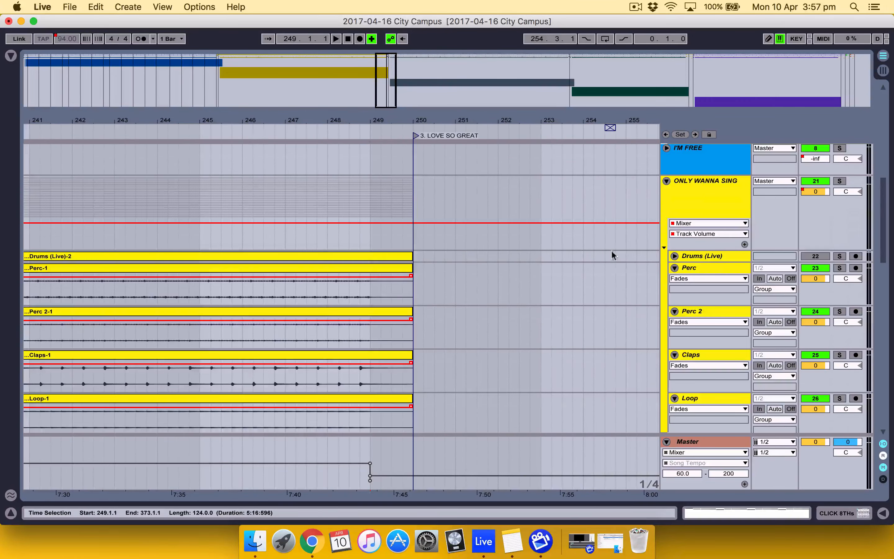
scroll(612, 252, down, 20)
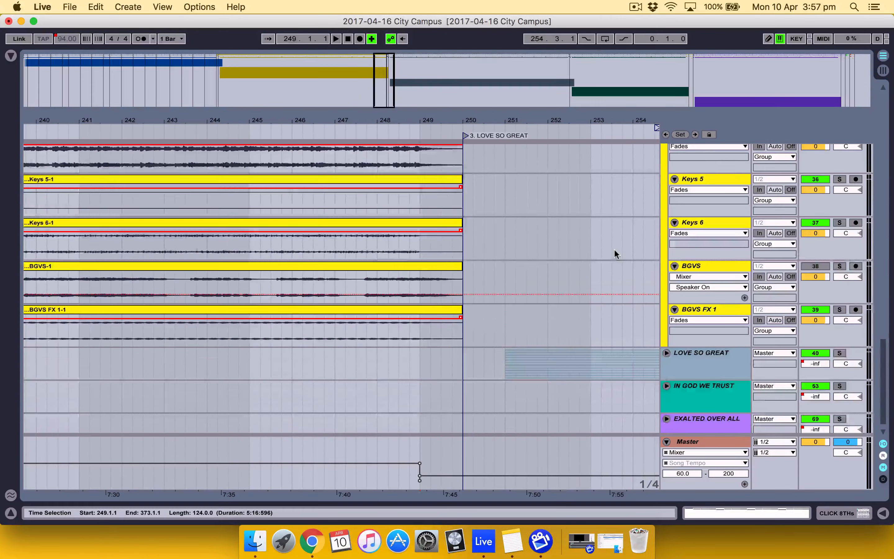
scroll(614, 249, up, 20)
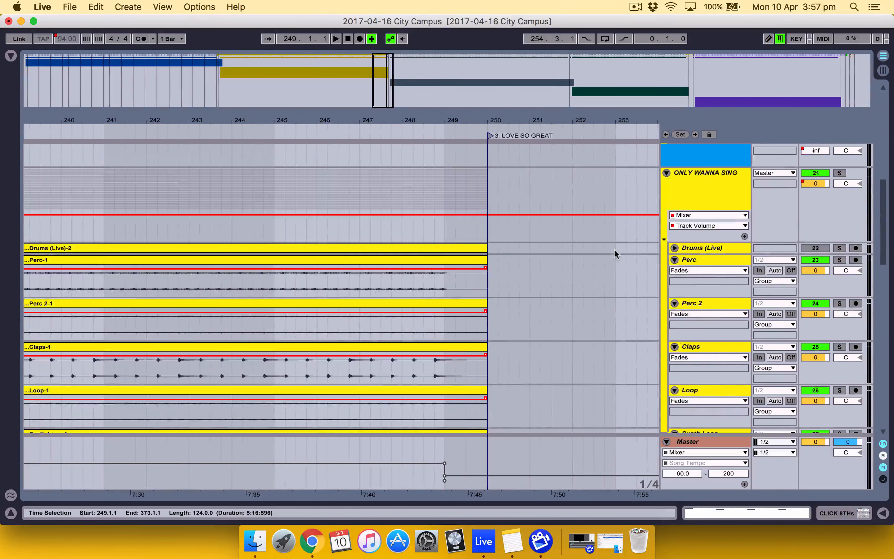
click(479, 249)
scroll(476, 246, down, 15)
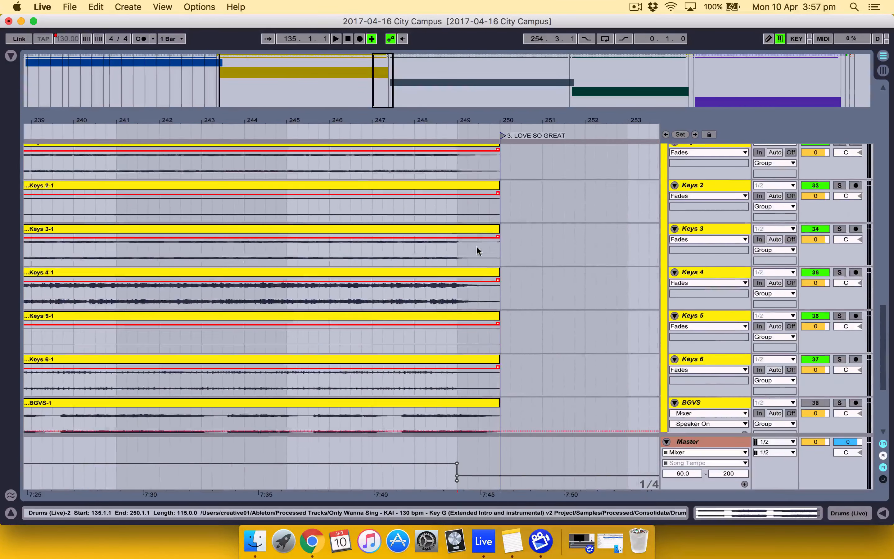
scroll(476, 245, down, 5)
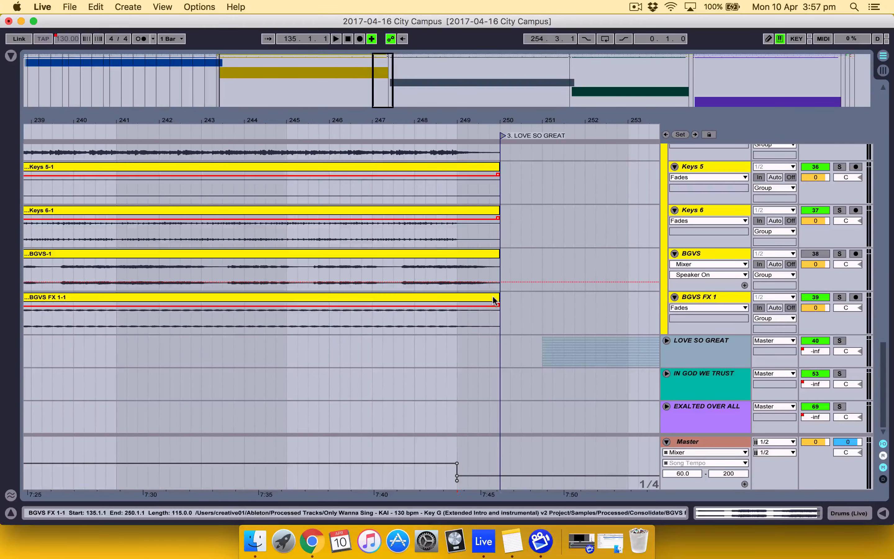
shift+click(495, 301)
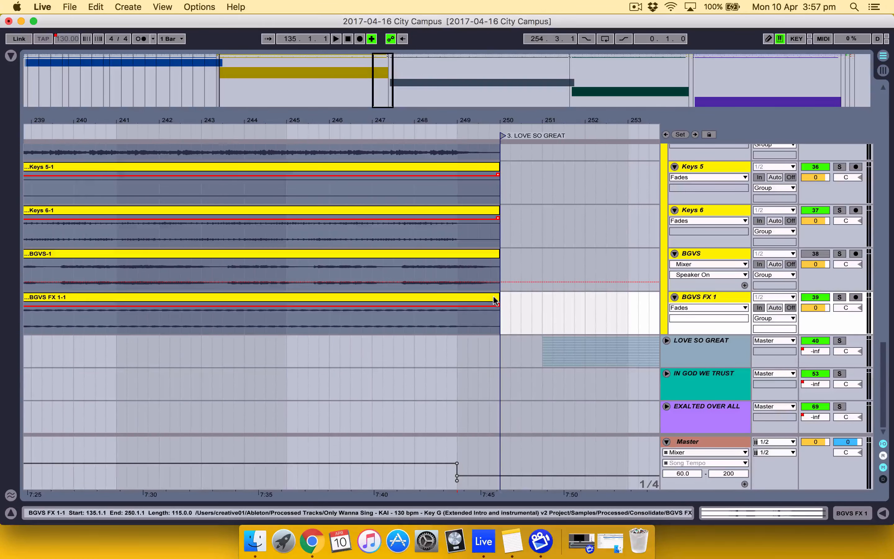
drag(497, 297, 627, 296)
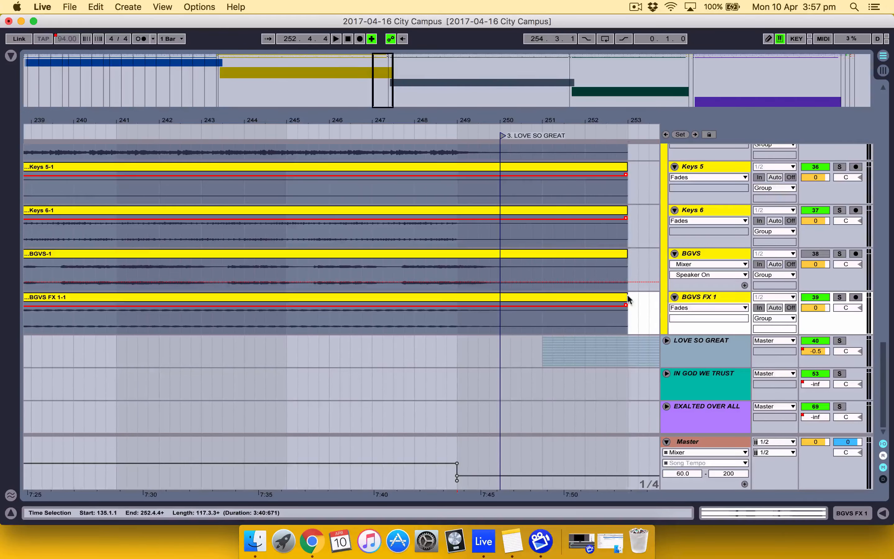
Draw a Track Volume fade-out to silence on the ONLY WANNA SING group from bar 249 to bar 253, and fold the group
scroll(628, 295, right, 4)
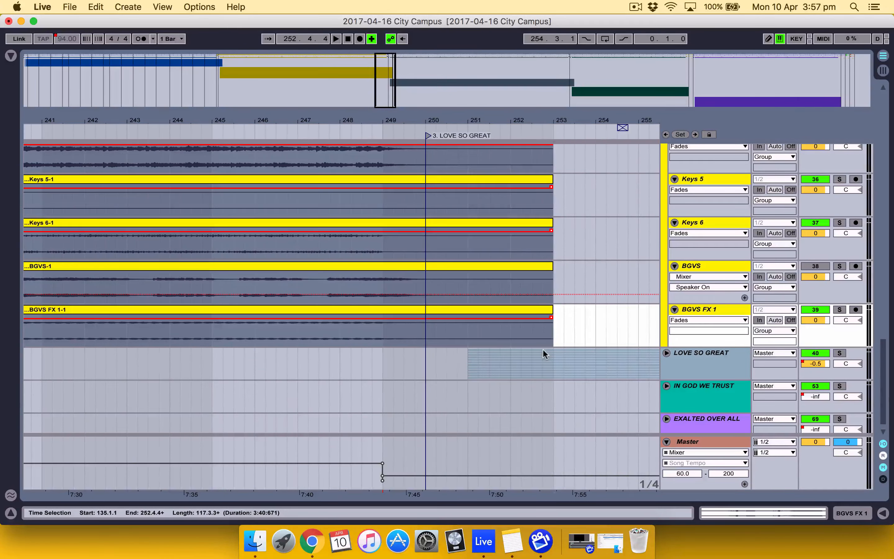
scroll(542, 349, up, 15)
scroll(543, 349, down, 5)
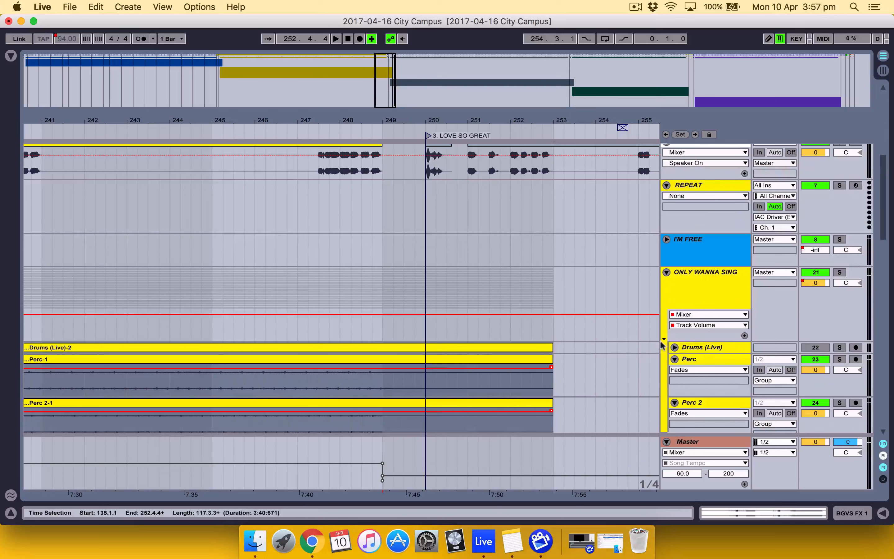
click(704, 315)
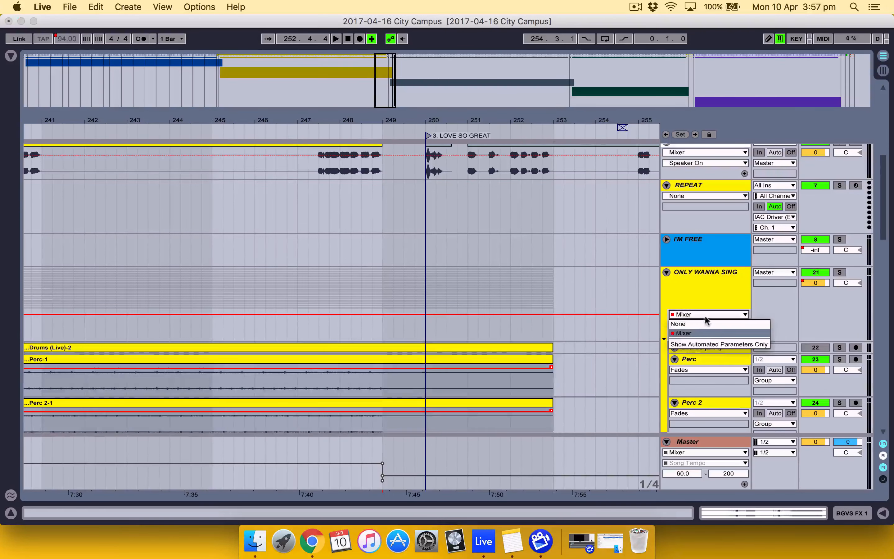
click(701, 320)
click(700, 316)
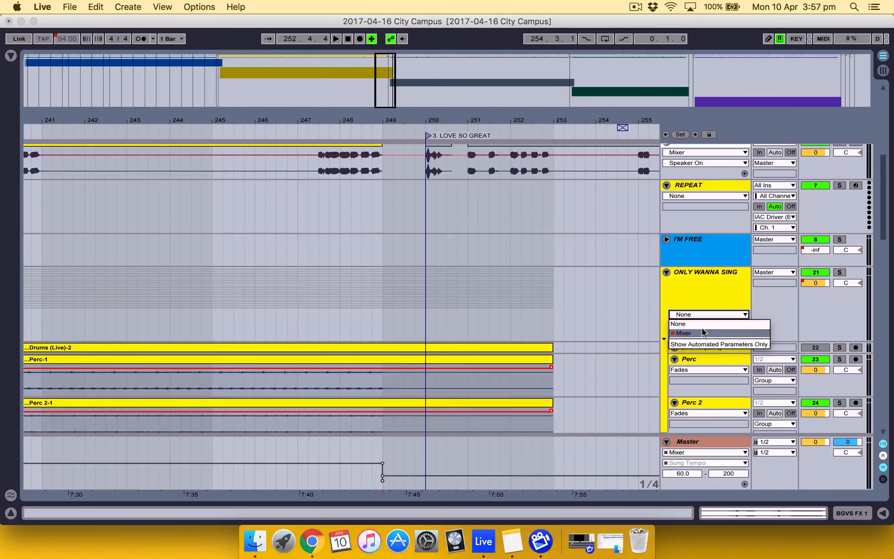
click(702, 325)
click(701, 325)
click(702, 325)
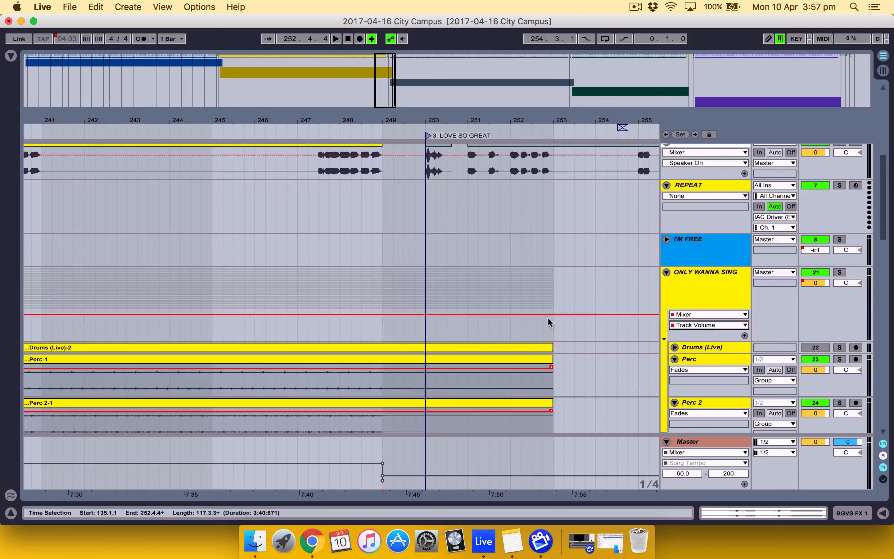
click(552, 314)
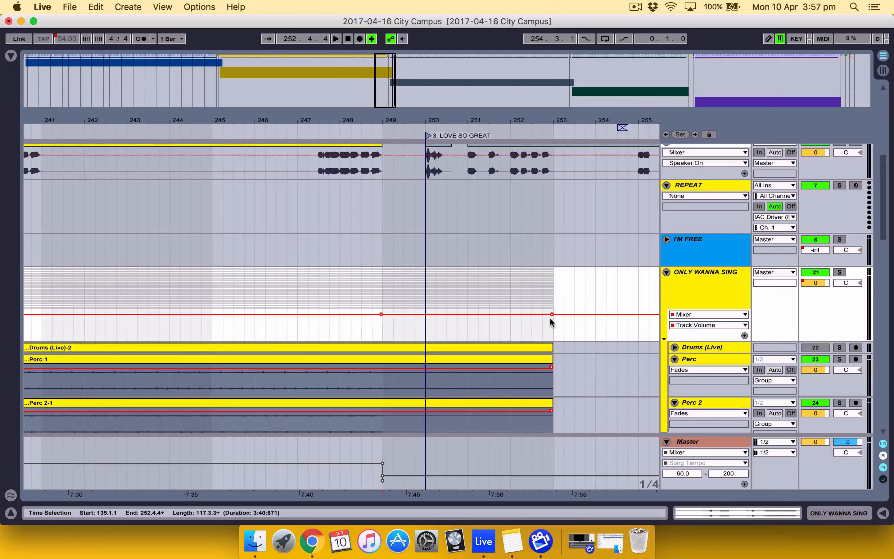
drag(552, 314, 553, 324)
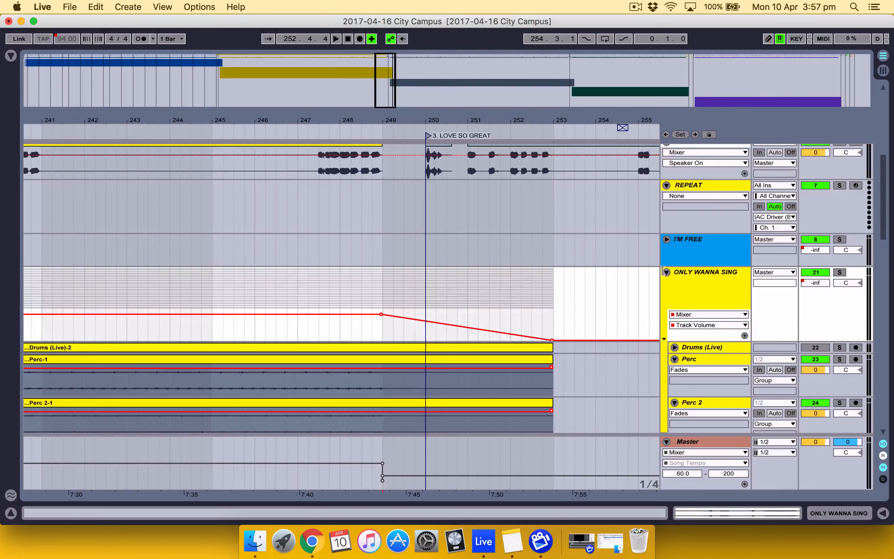
click(667, 273)
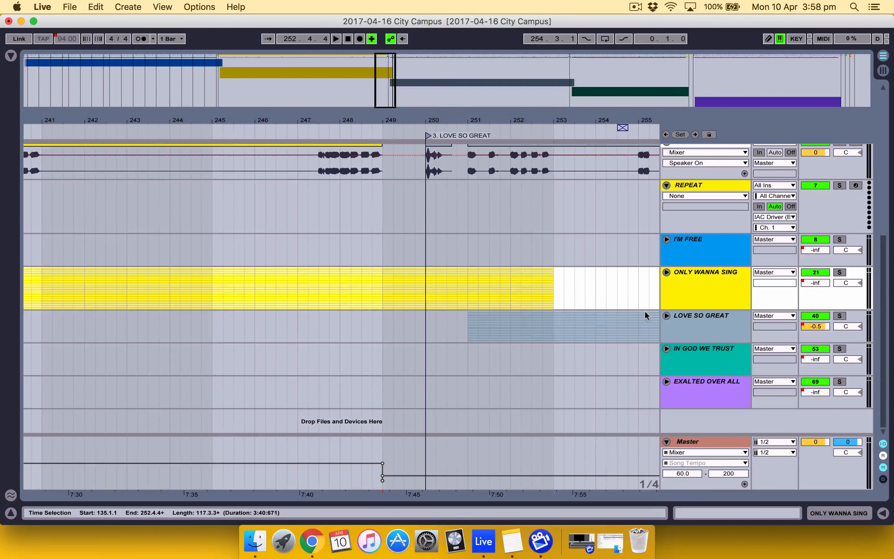
Play the transition into LOVE SO GREAT from bar 247
click(667, 316)
scroll(562, 355, up, 10)
click(305, 215)
key(space)
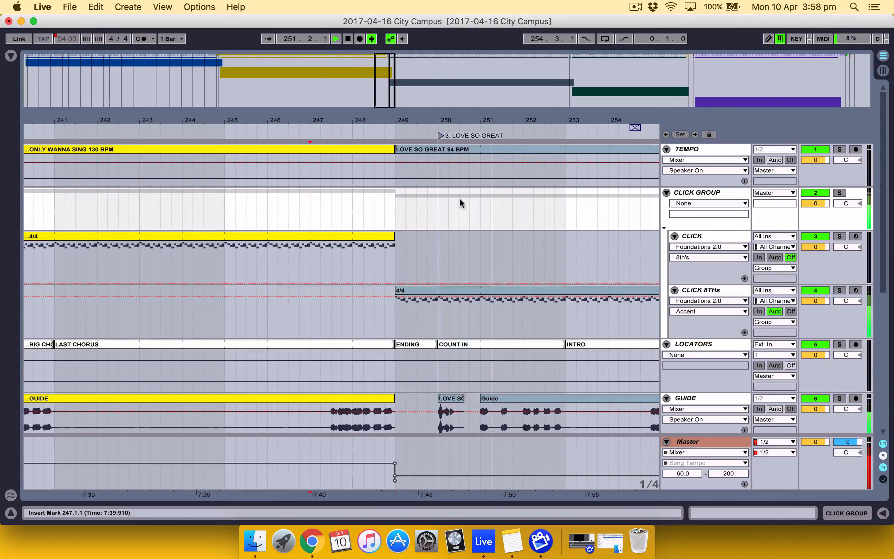
Check the ONLY WANNA SING group's fade-out as LOVE SO GREAT begins, and stop playback
scroll(459, 198, down, 1)
scroll(460, 197, down, 3)
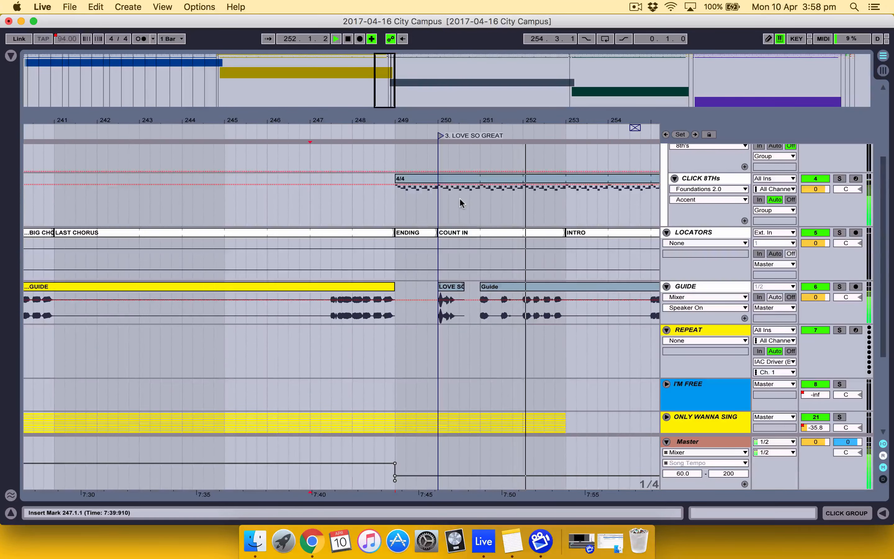
key(space)
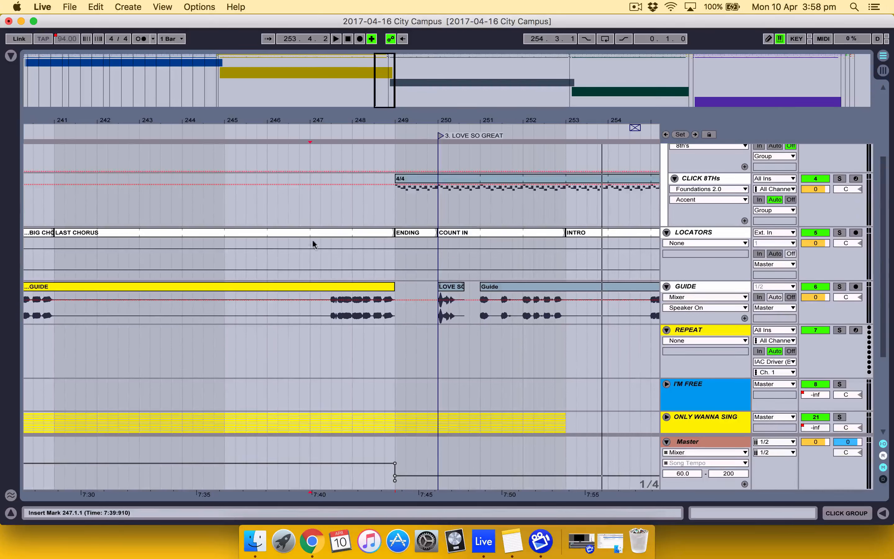
Review the locators across the arrangement, from I'M FREE through the starts of ONLY WANNA SING and LOVE SO GREAT
scroll(426, 264, right, 10)
scroll(426, 264, up, 5)
scroll(427, 263, left, 20)
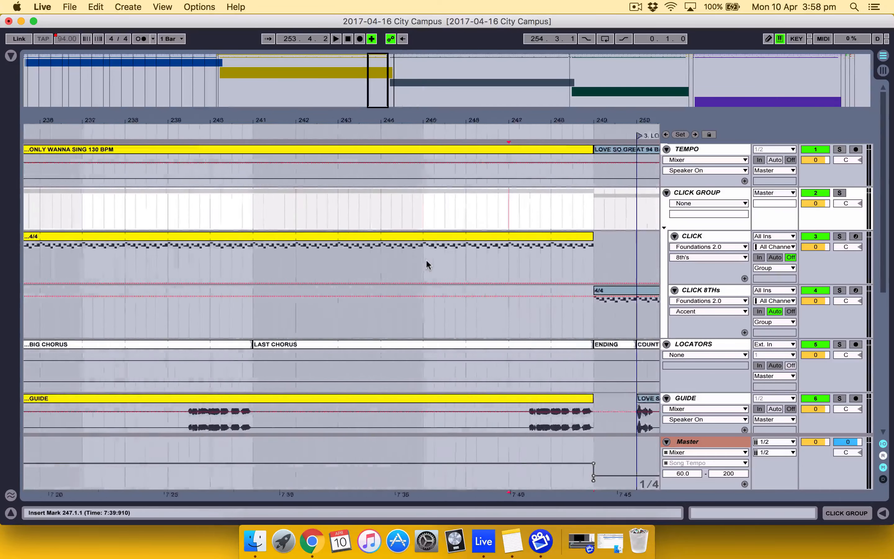
scroll(426, 264, left, 5)
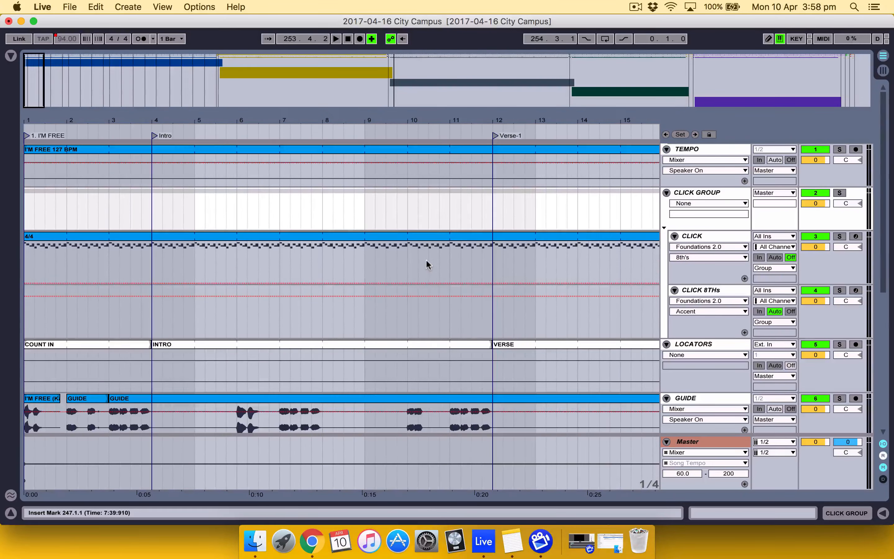
scroll(388, 304, right, 15)
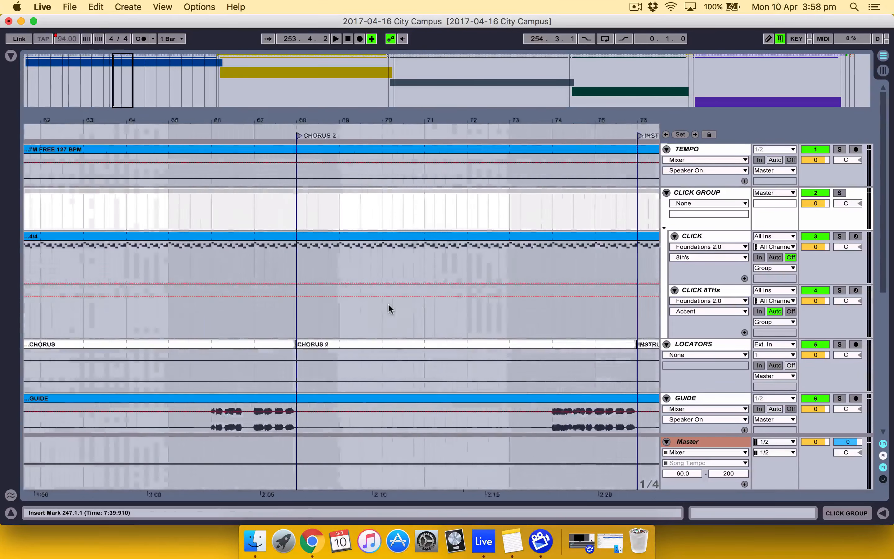
scroll(388, 303, right, 5)
scroll(388, 303, left, 10)
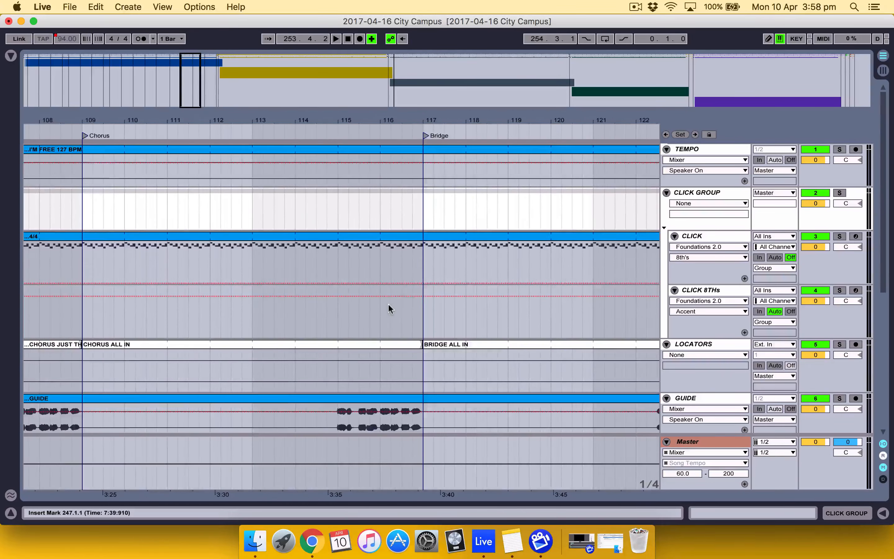
scroll(389, 304, left, 12)
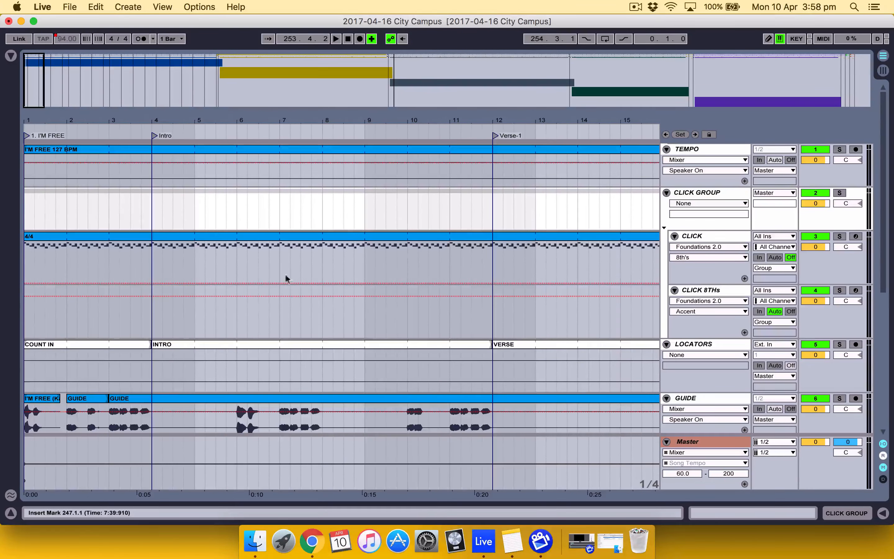
click(218, 62)
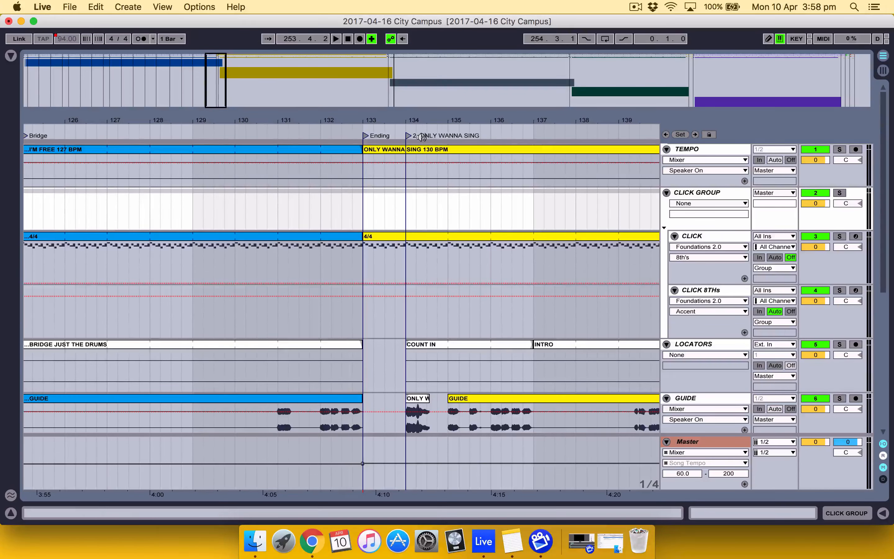
click(394, 57)
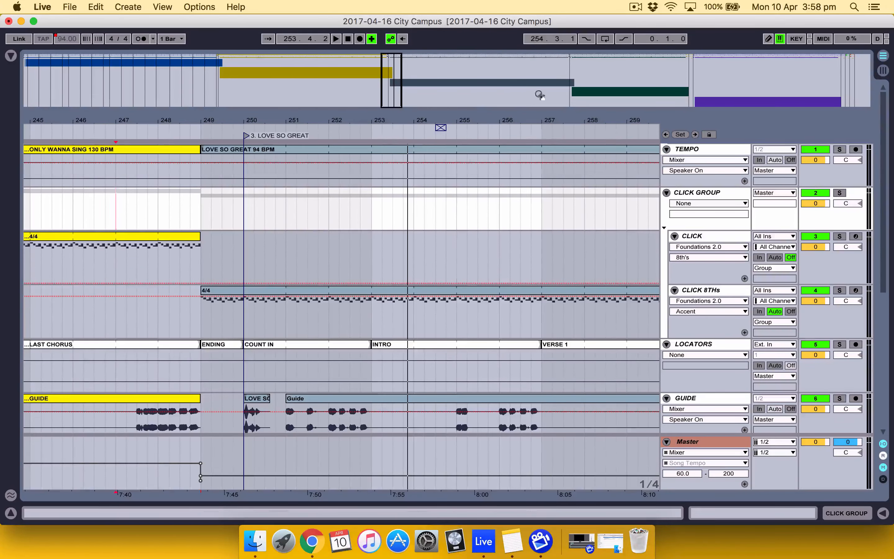
Renumber the IN GOD WE TRUST locator at bar 374 so its name reads "4. IN GOD WE TRUST"
click(569, 58)
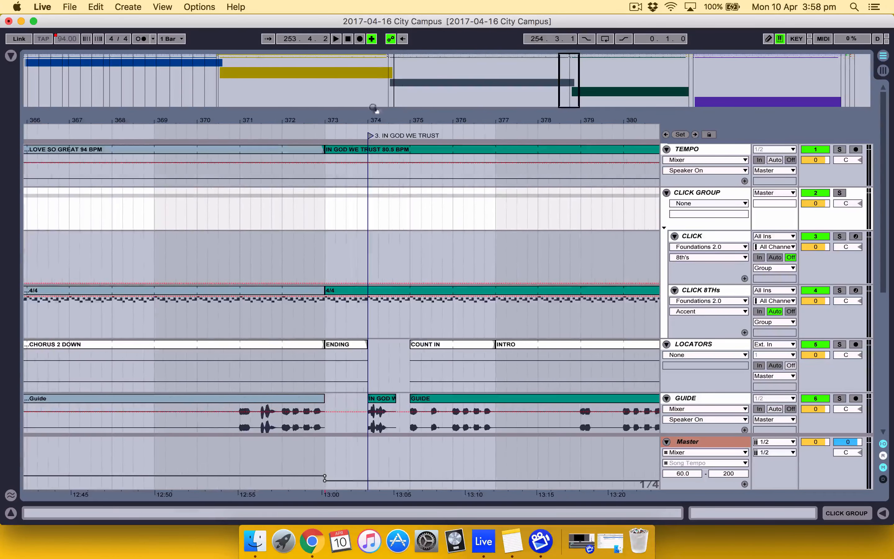
right_click(369, 137)
click(381, 150)
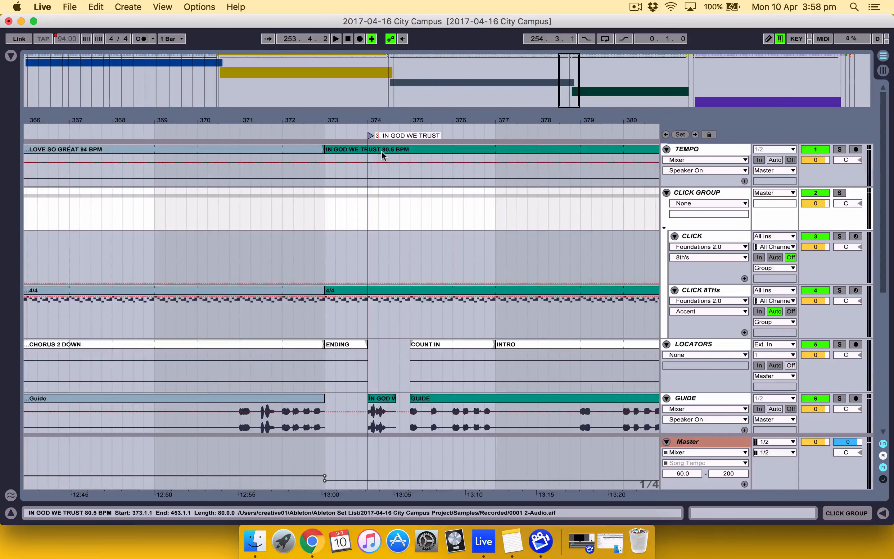
key(BackSpace)
text(4)
key(Return)
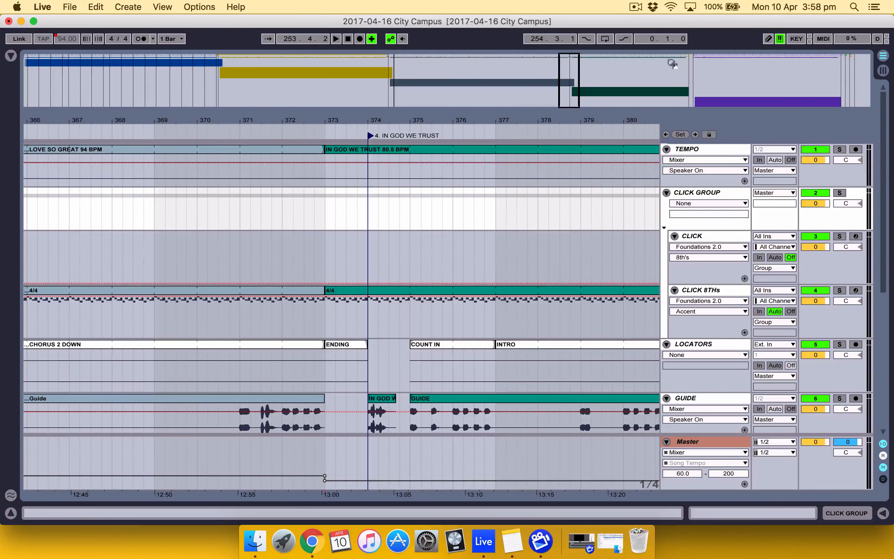
Renumber the EMMANUEL locator at bar 455 so its name reads "5. EMMANUEL"
click(689, 58)
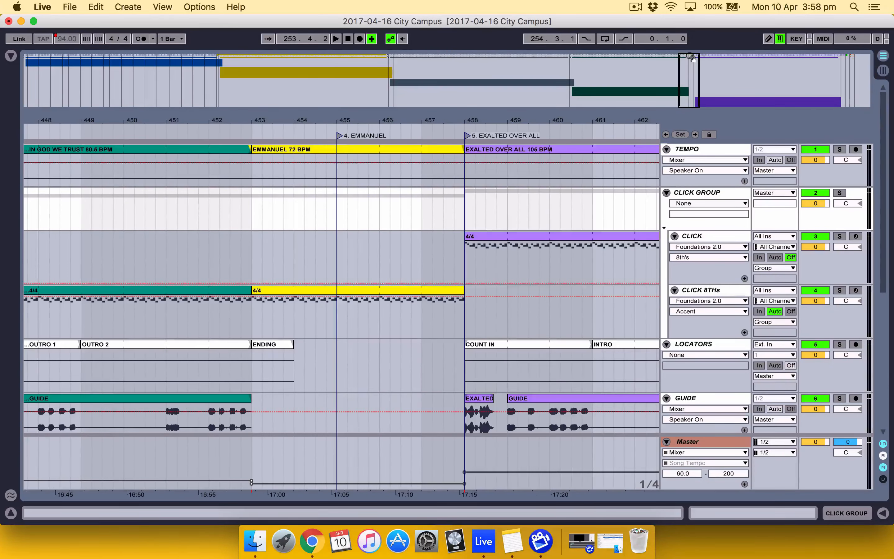
right_click(339, 139)
click(350, 152)
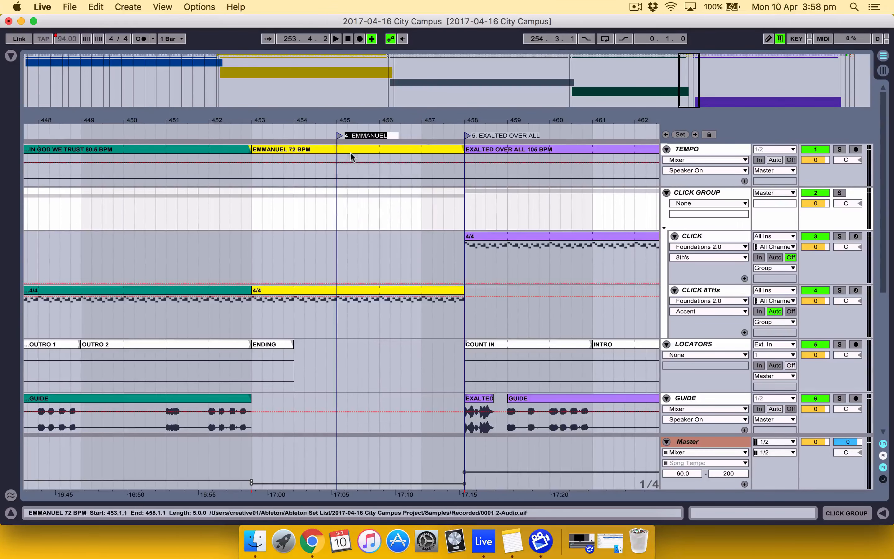
key(Left)
key(Left)
key(Left)
key(BackSpace)
text(5)
key(Return)
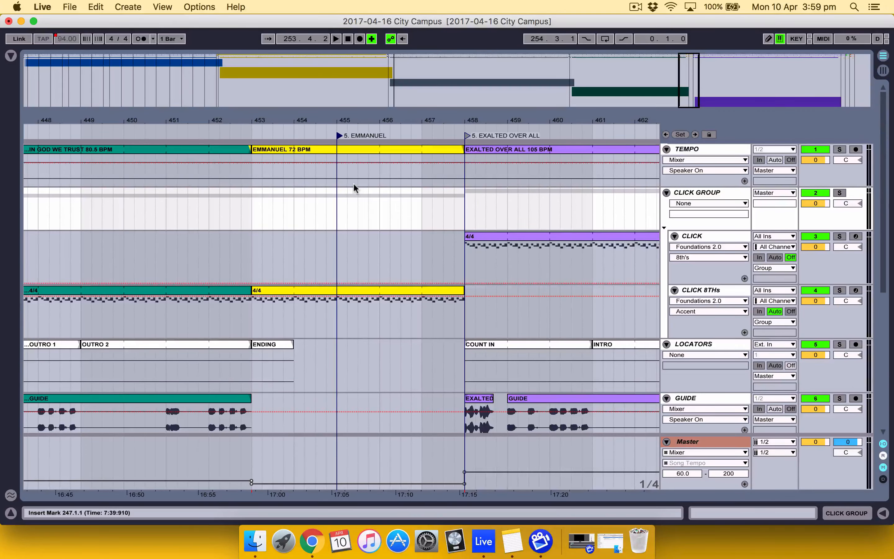
Open the key mappings list and delete all existing key assignments
key(super+k)
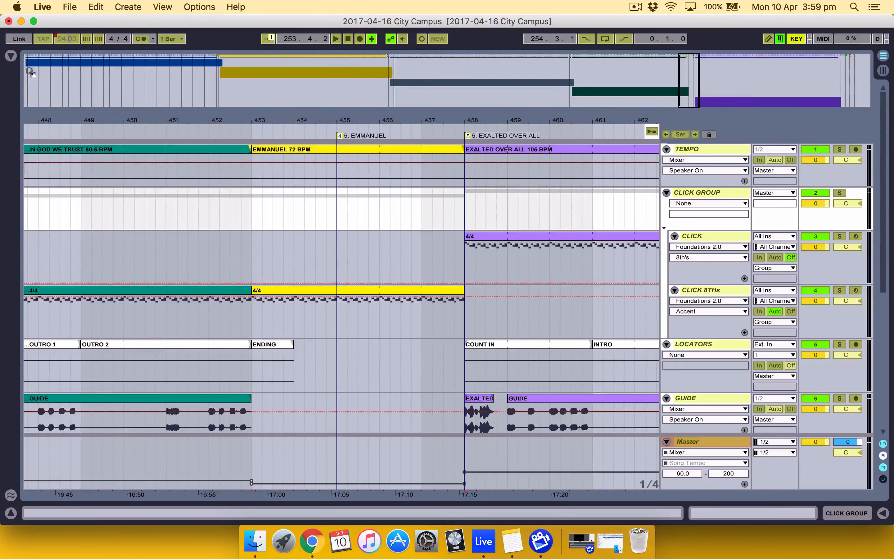
click(10, 55)
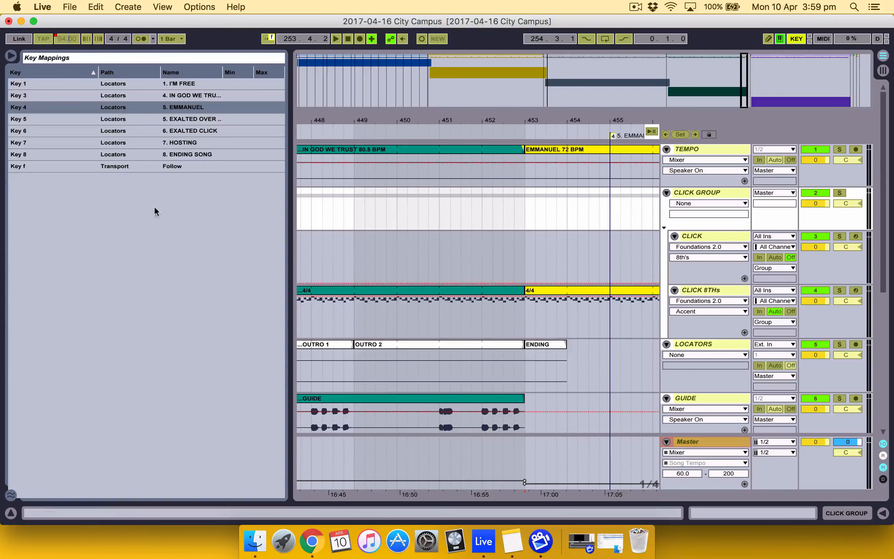
key(super+a)
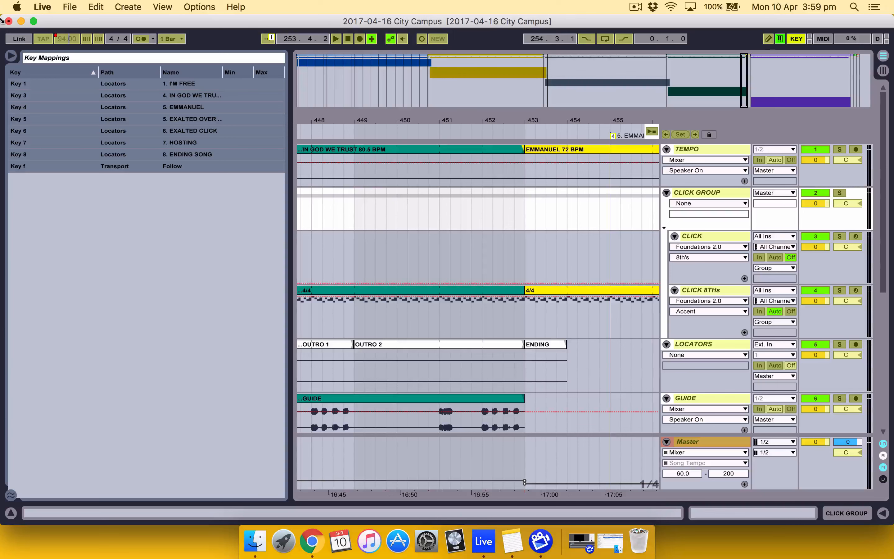
key(BackSpace)
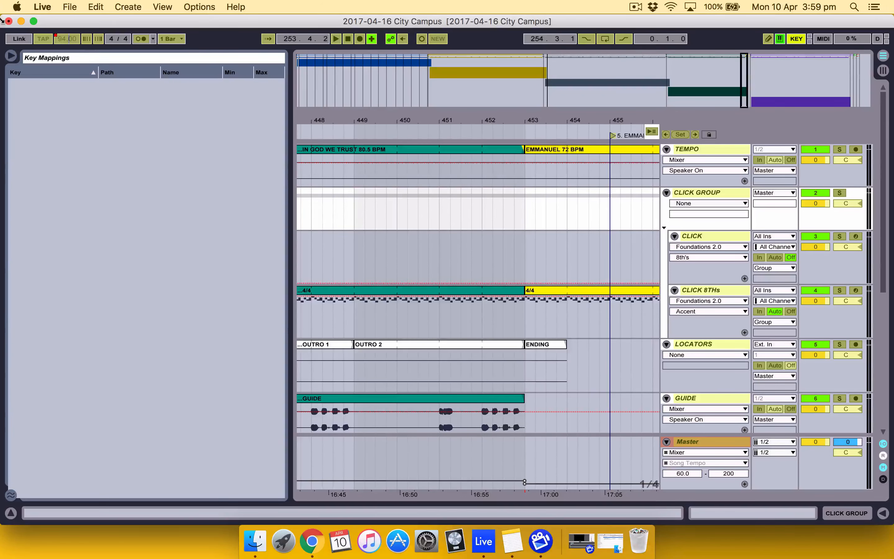
Map keys 1, 2 and 3 to the I'M FREE, ONLY WANNA SING and LOVE SO GREAT locators, then leave key mapping with the browser hidden
click(296, 63)
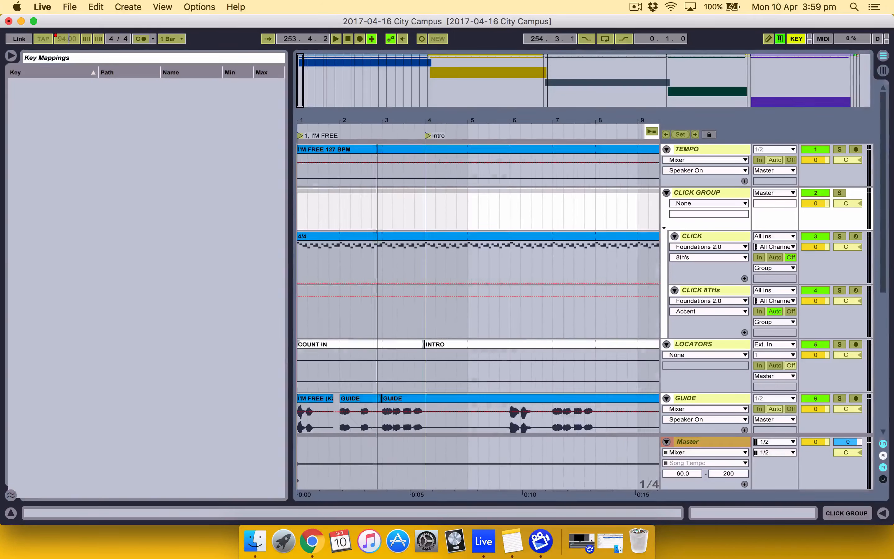
click(300, 136)
key(1)
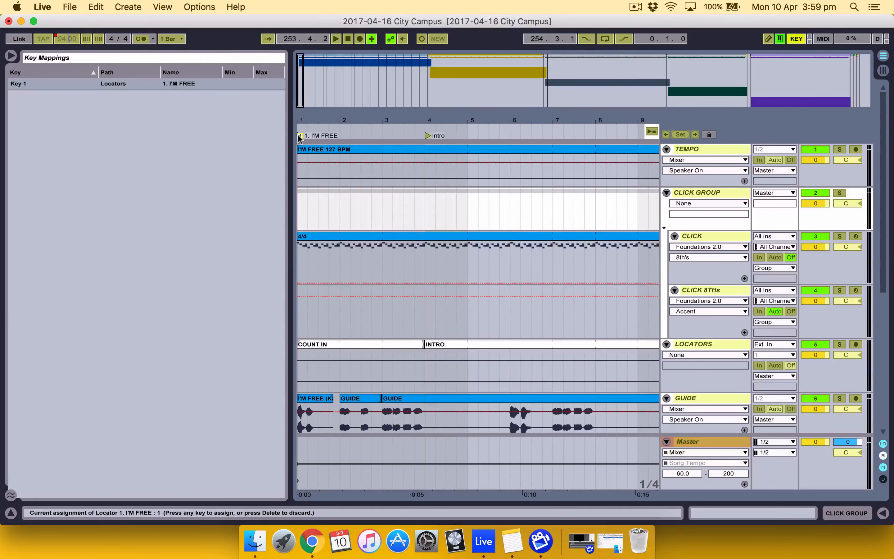
click(433, 61)
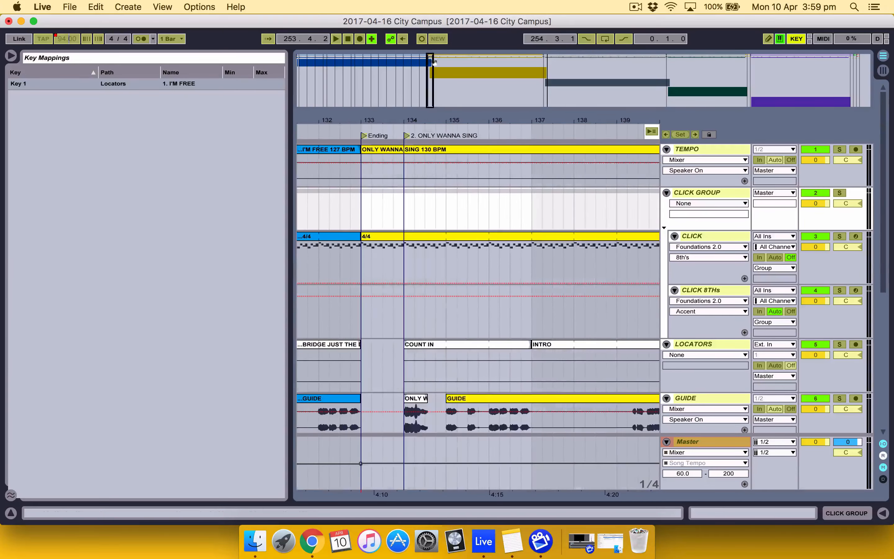
click(407, 136)
key(2)
click(552, 70)
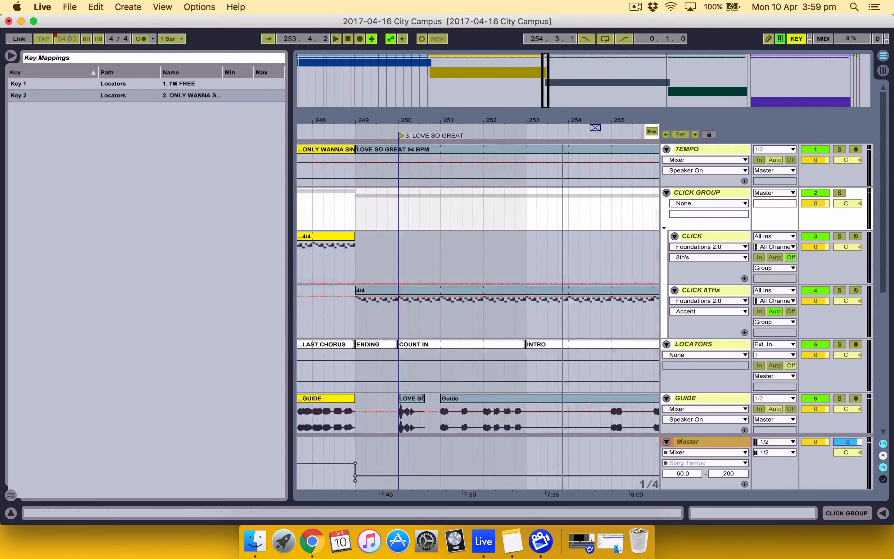
click(401, 136)
key(3)
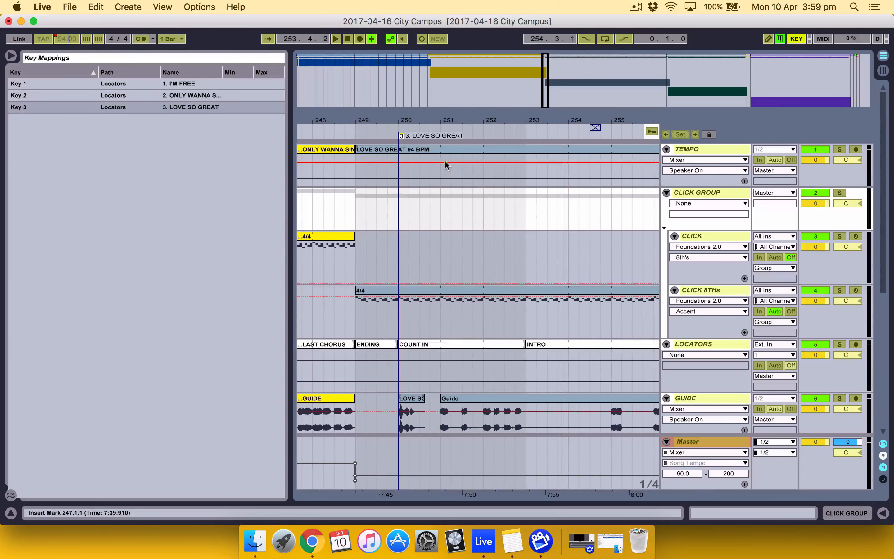
key(super+k)
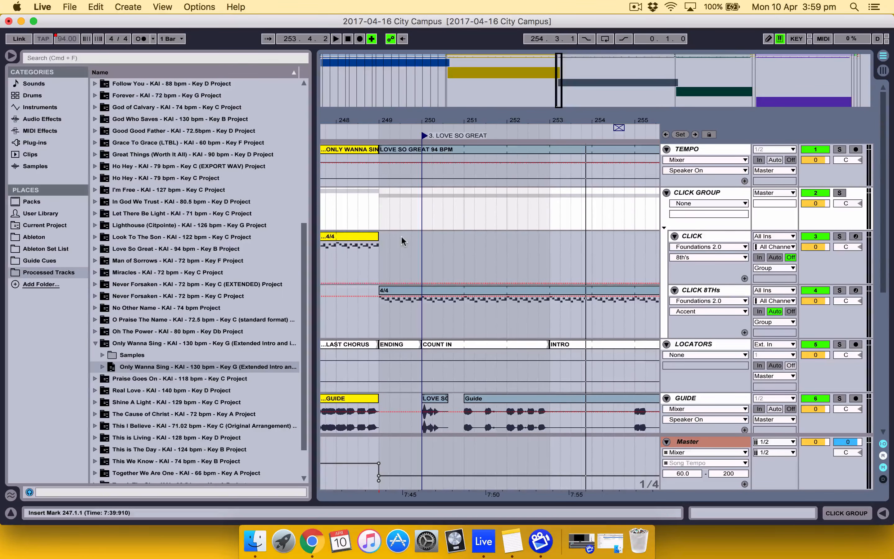
click(11, 56)
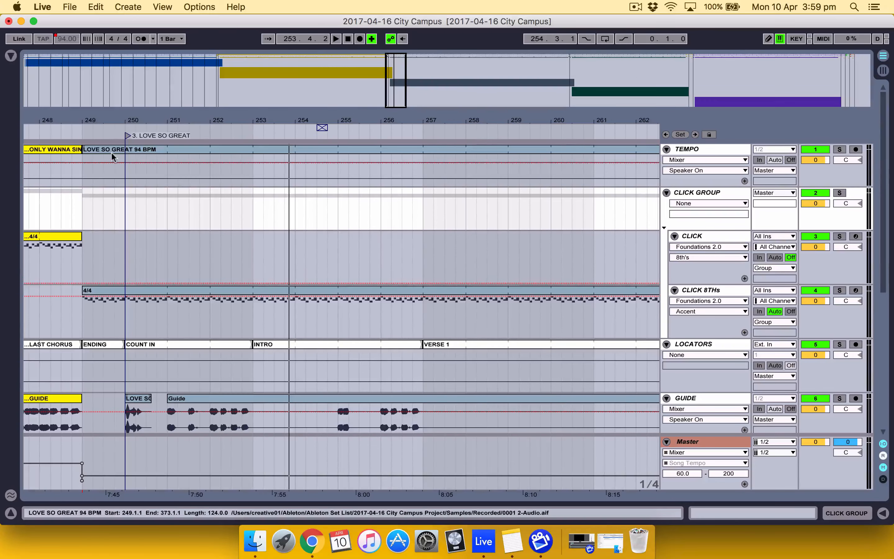